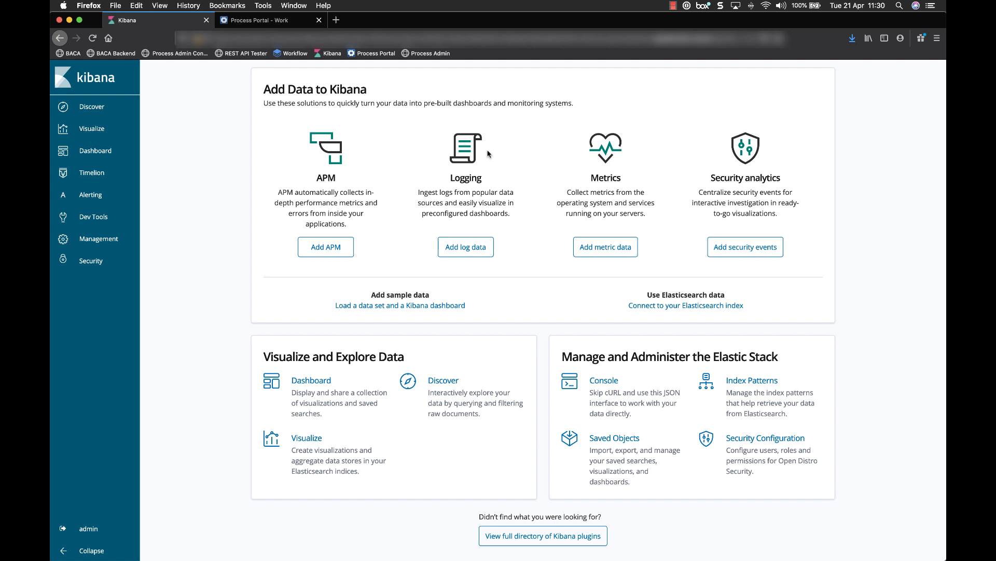
Step: Open the process-summaries-* index pattern from Kibana's index pattern management
click(107, 241)
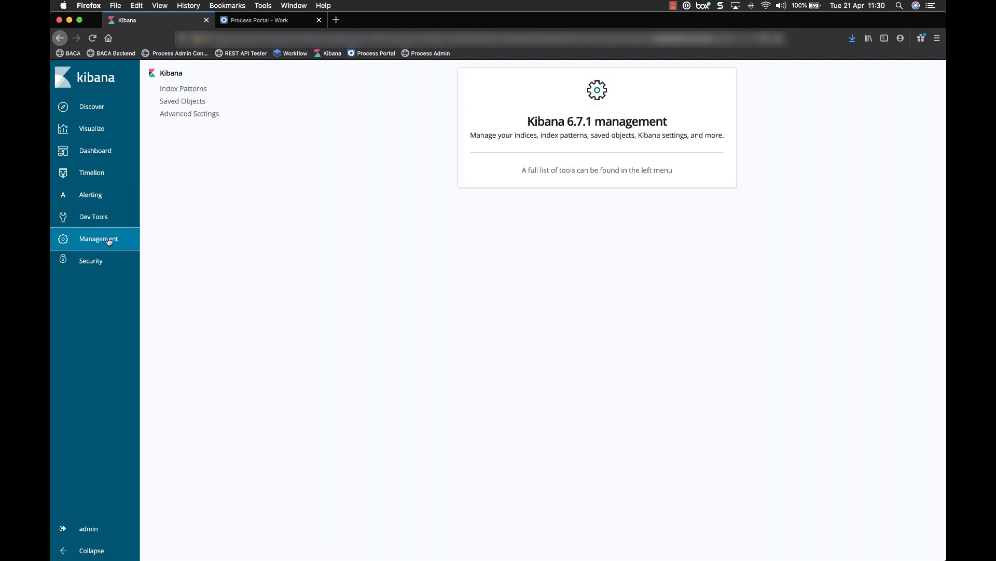
click(182, 90)
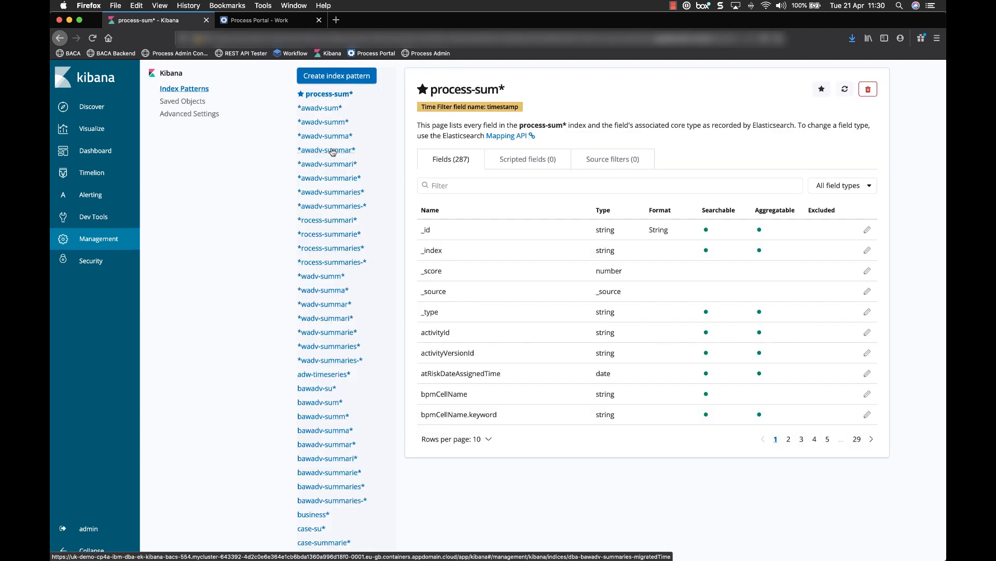
scroll(332, 152, down, 5)
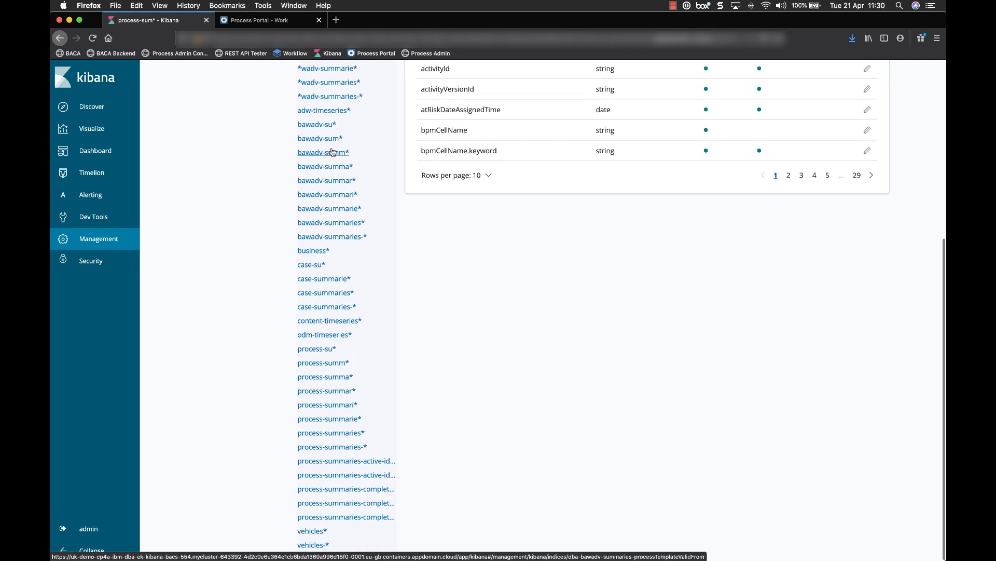
click(352, 450)
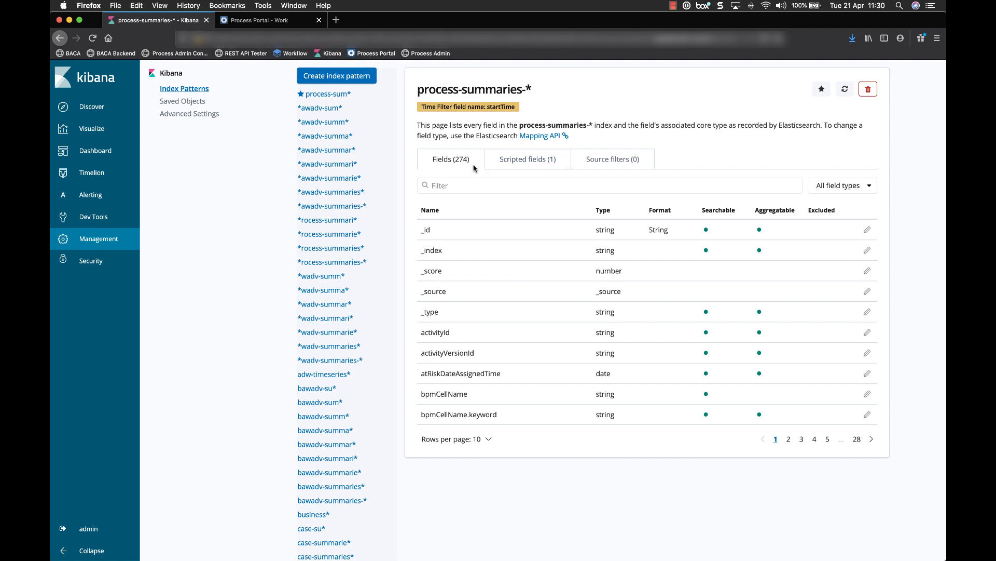
Step: Filter the index pattern's fields by TG_ and look through the matching tracking group fields
click(872, 440)
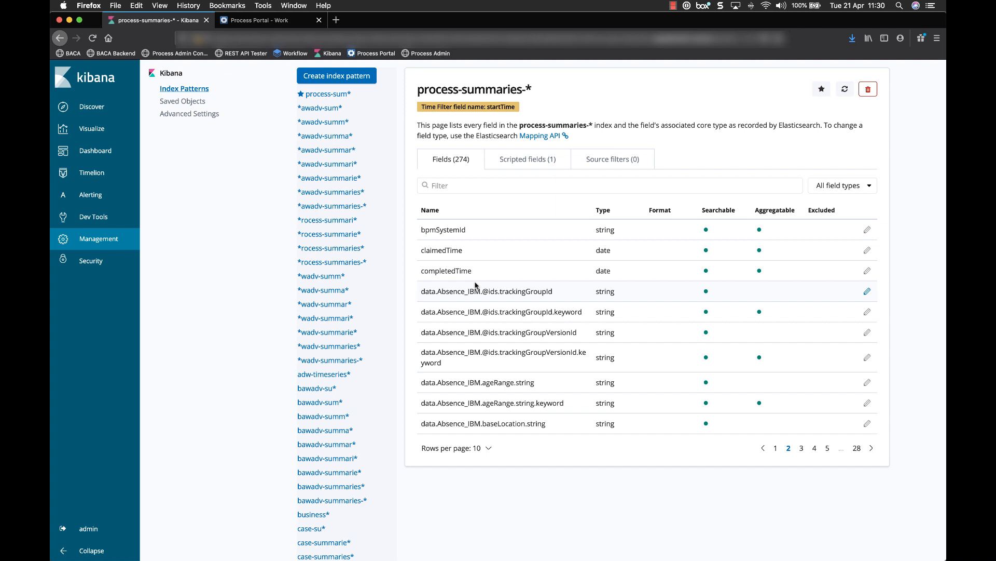
click(460, 186)
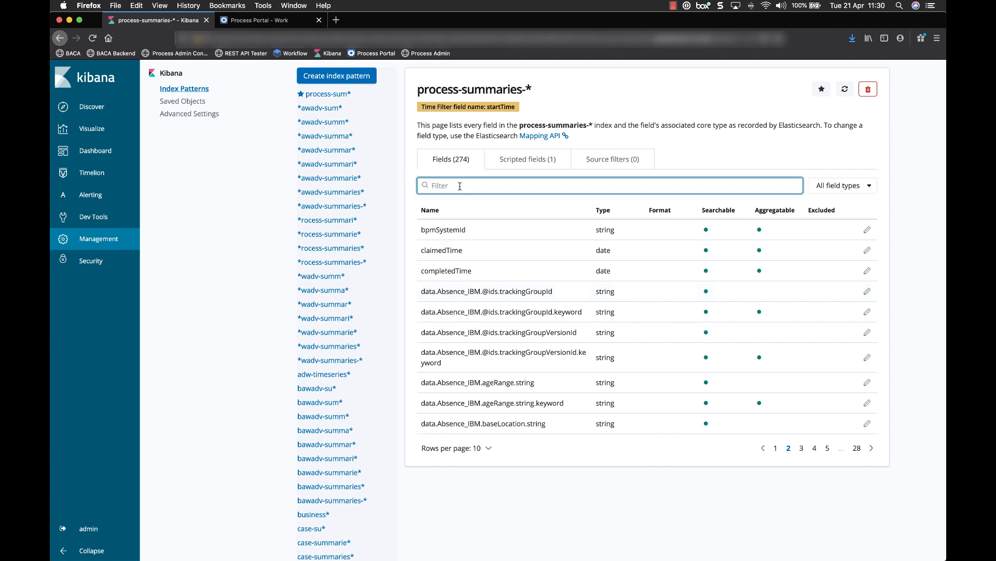
text(TG_)
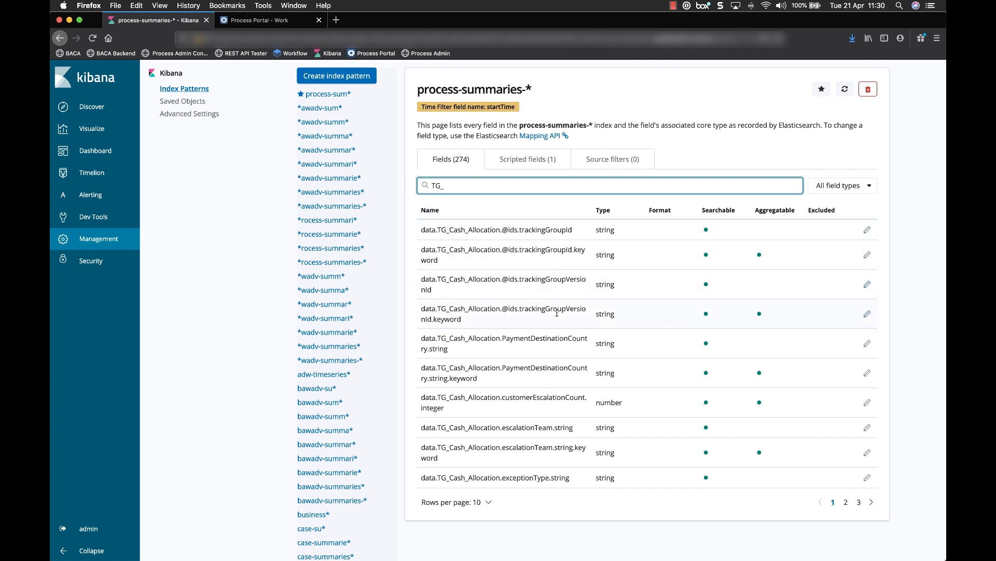
scroll(531, 316, down, 3)
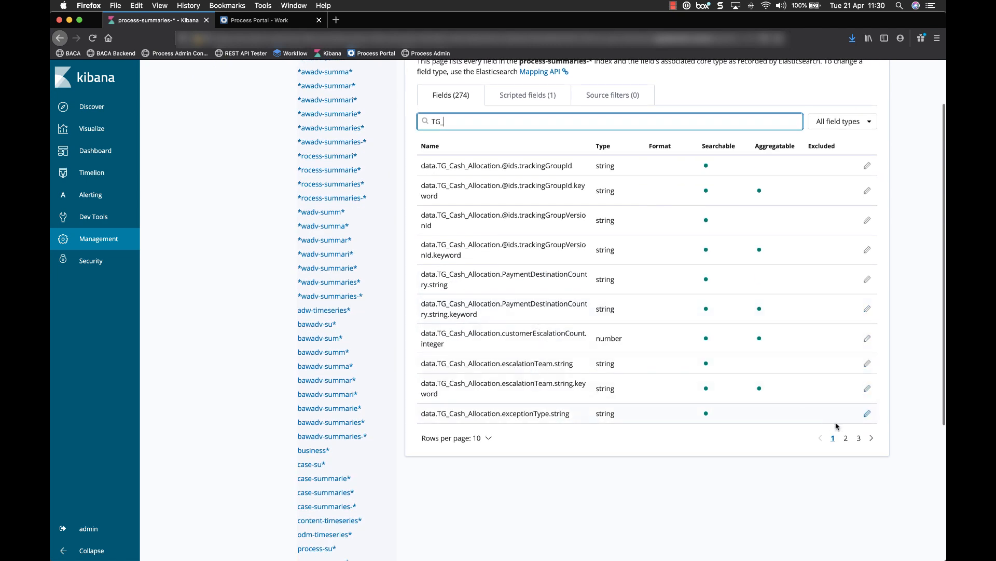
click(846, 438)
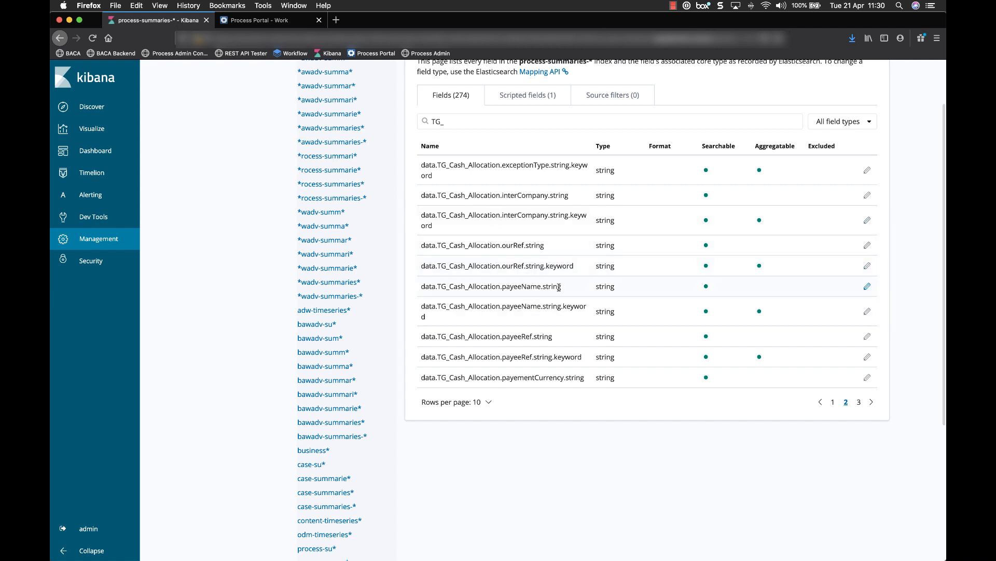
scroll(559, 287, up, 2)
scroll(559, 287, up, 1)
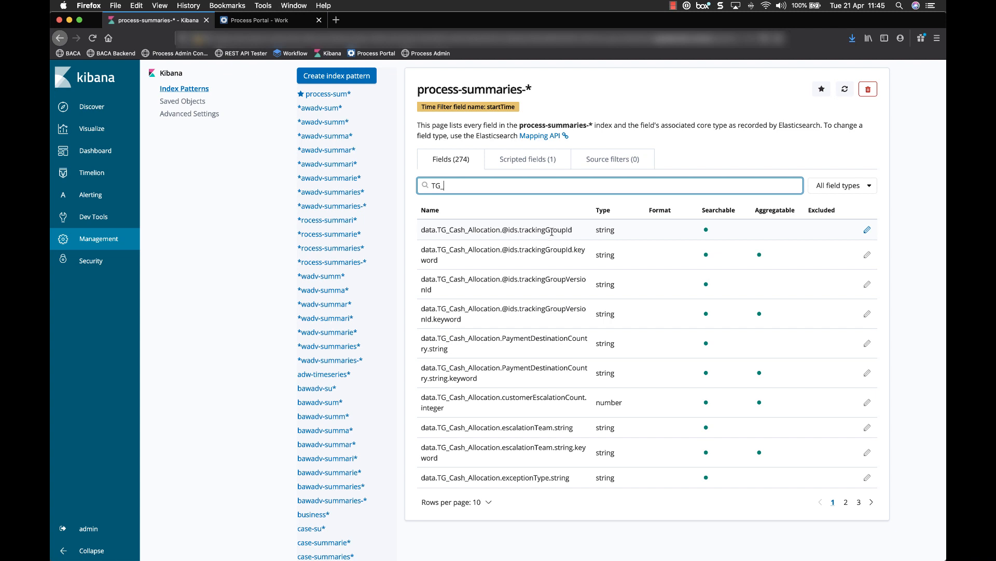
Step: Go to Discover and select process-summaries-* as the index pattern to explore
click(109, 85)
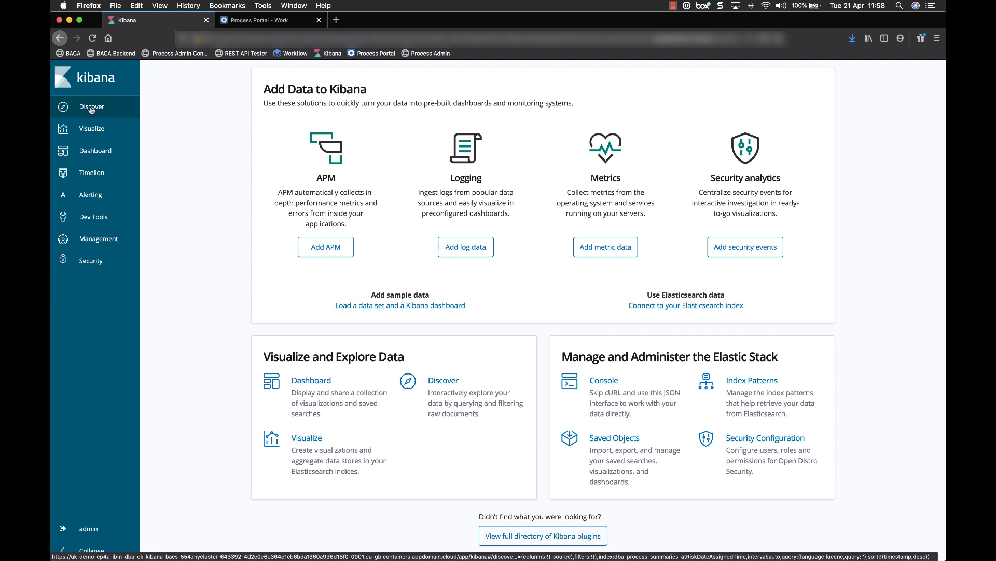
click(91, 109)
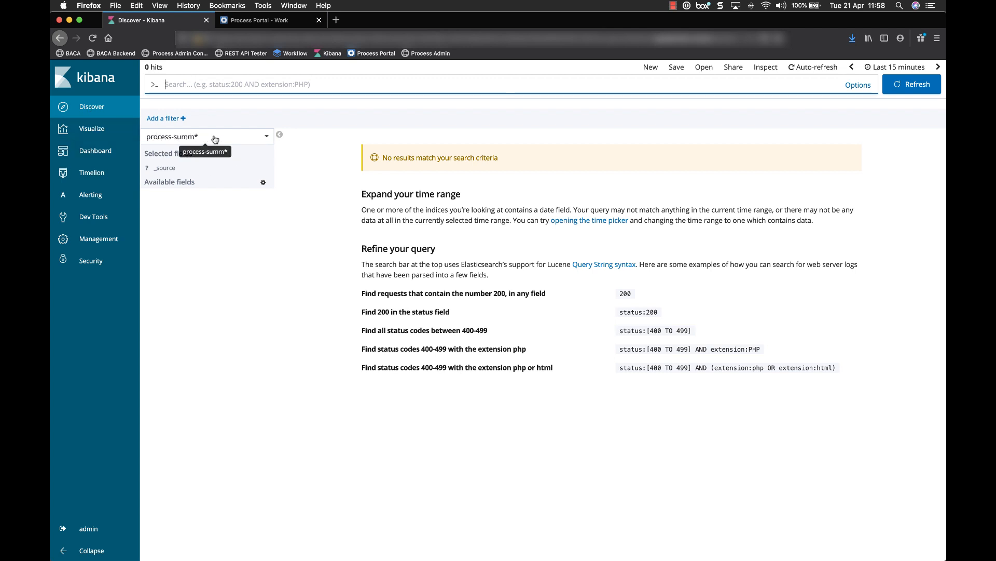
click(268, 139)
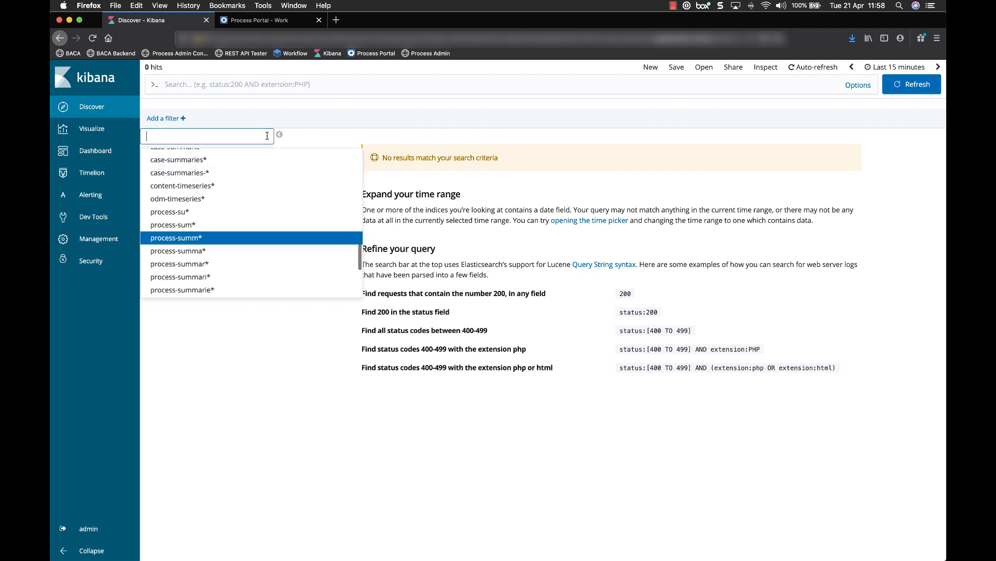
scroll(244, 188, down, 3)
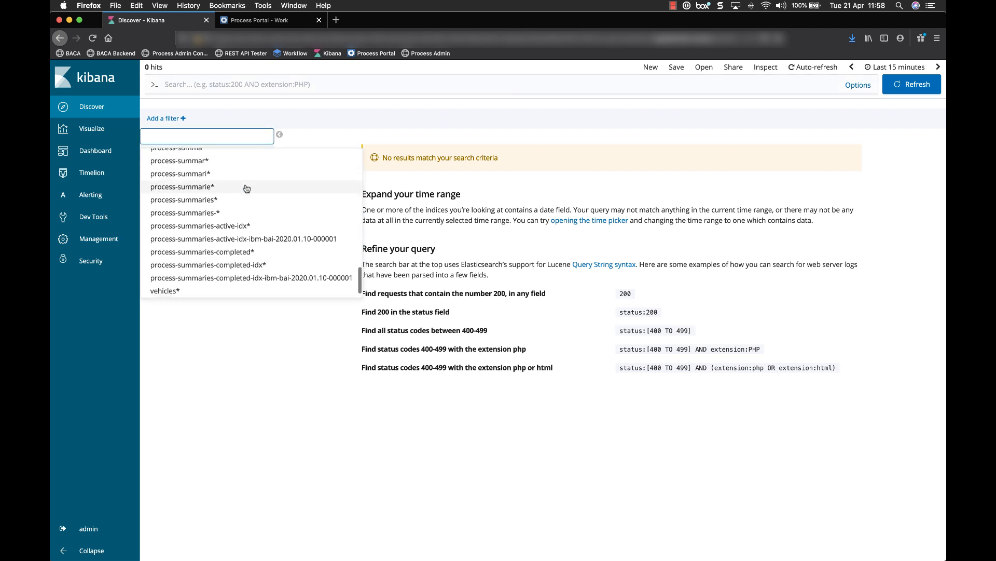
click(221, 217)
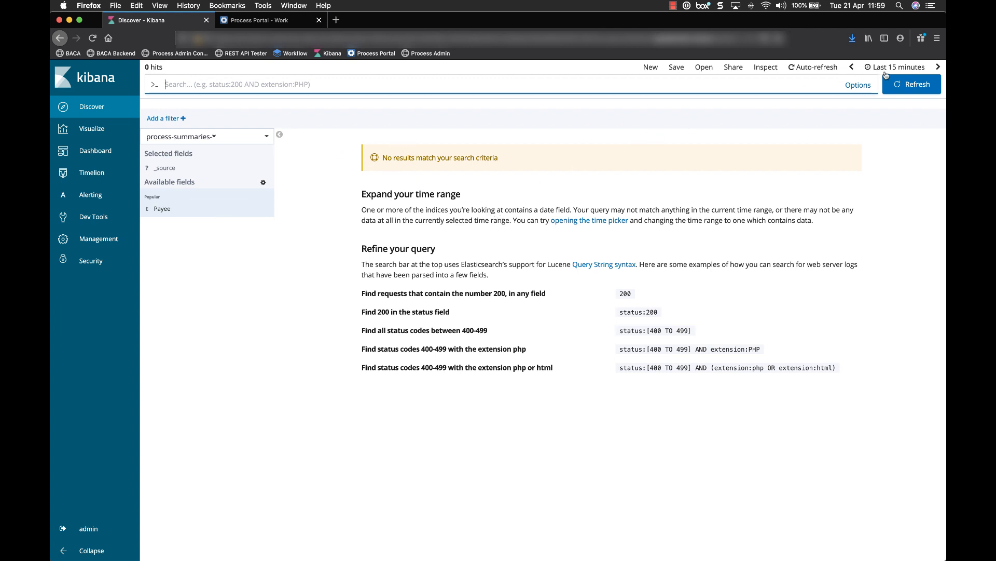
Step: Set the Discover time range to Last 30 days
click(896, 69)
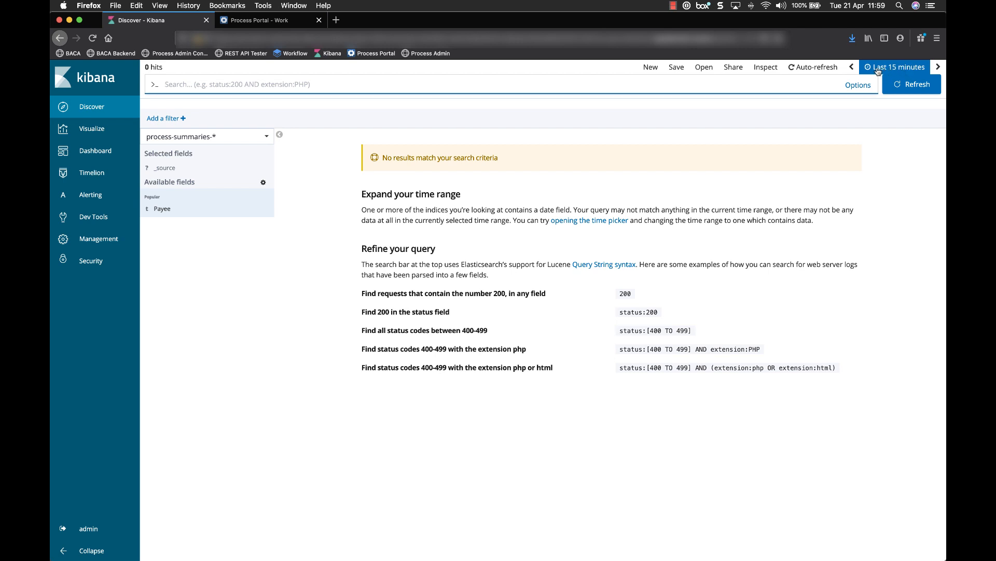
click(879, 70)
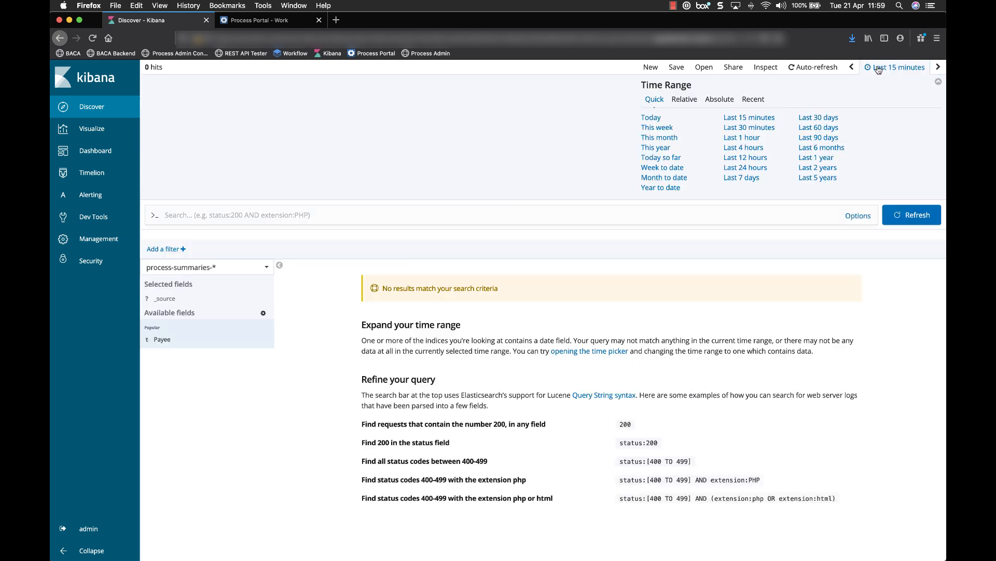
click(821, 121)
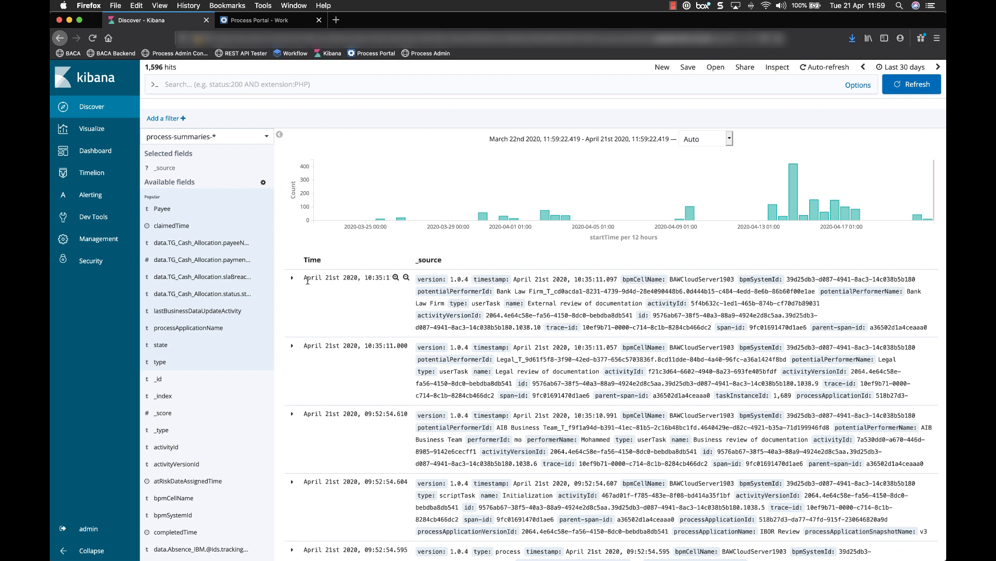
Step: Expand the first record in the results, examine its field values, and collapse it again
click(293, 279)
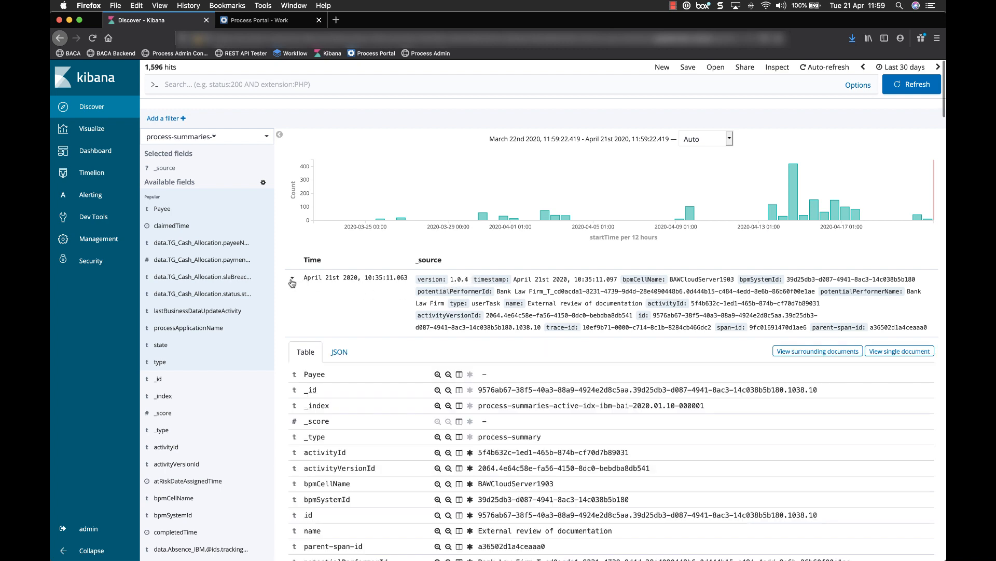
scroll(369, 300, down, 5)
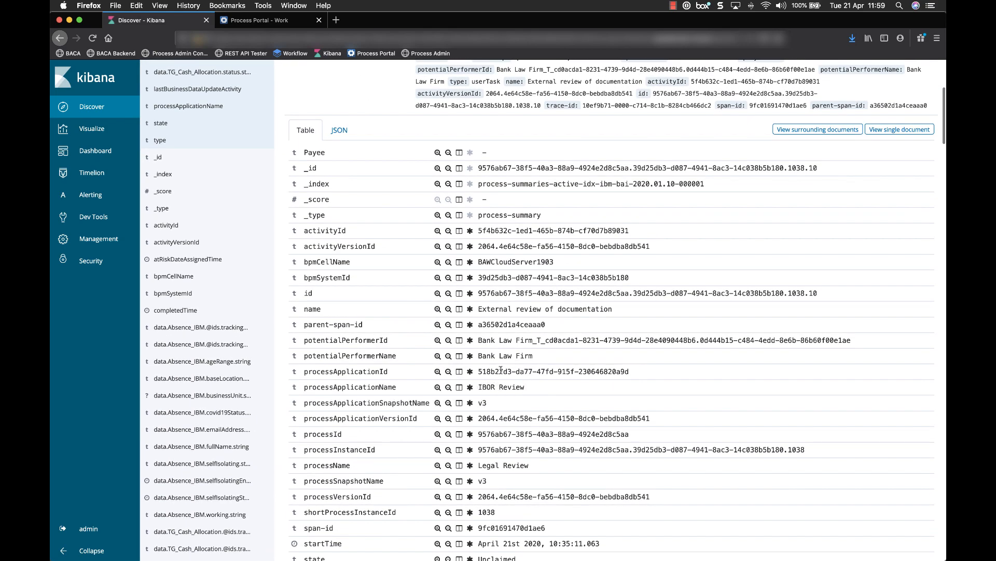
scroll(496, 314, up, 1)
scroll(496, 314, up, 5)
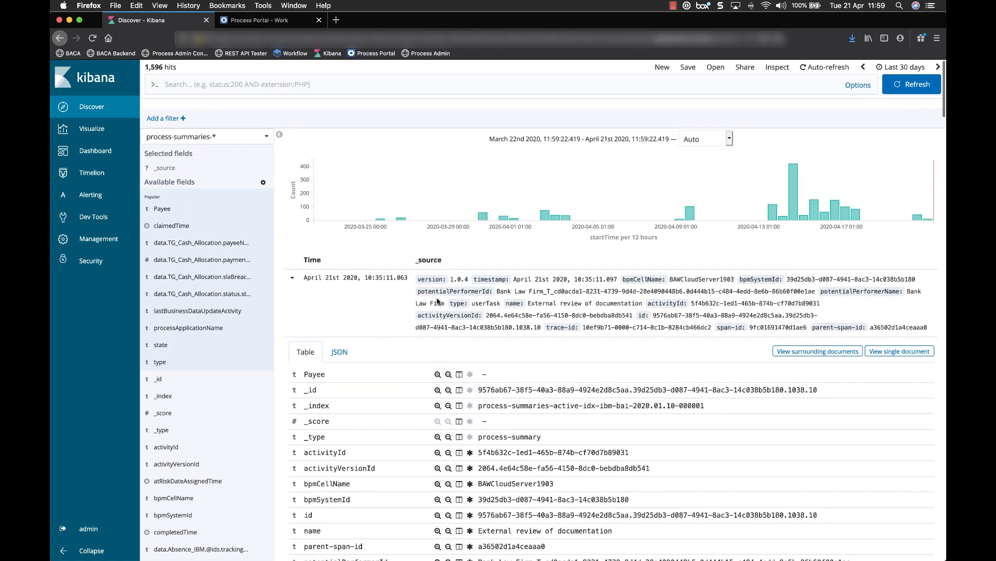
click(292, 277)
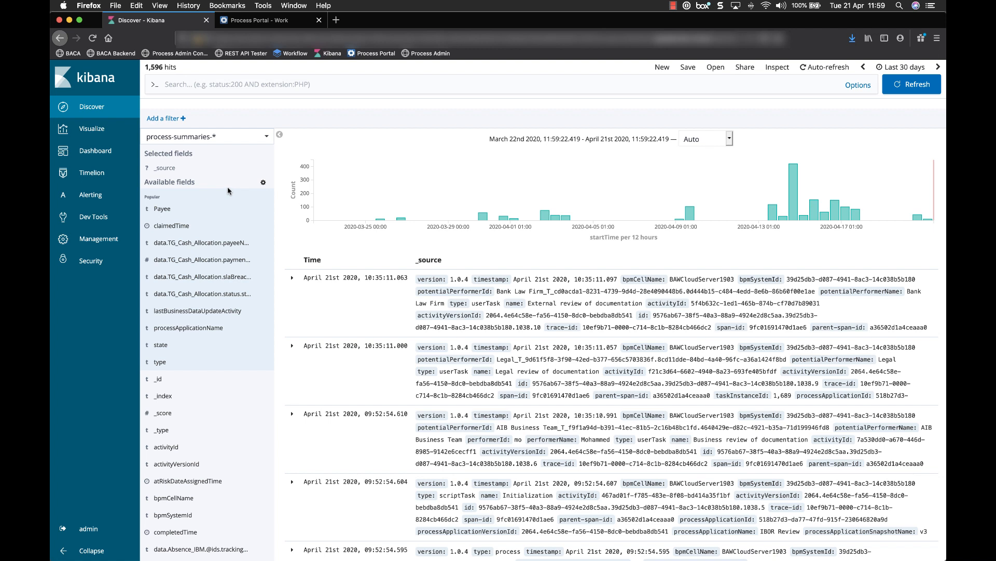
Step: Filter the records to those whose processApplicationName is Cash Allocation, using the available field's top values
mouse_move(222, 233)
mouse_move(190, 366)
scroll(245, 341, down, 10)
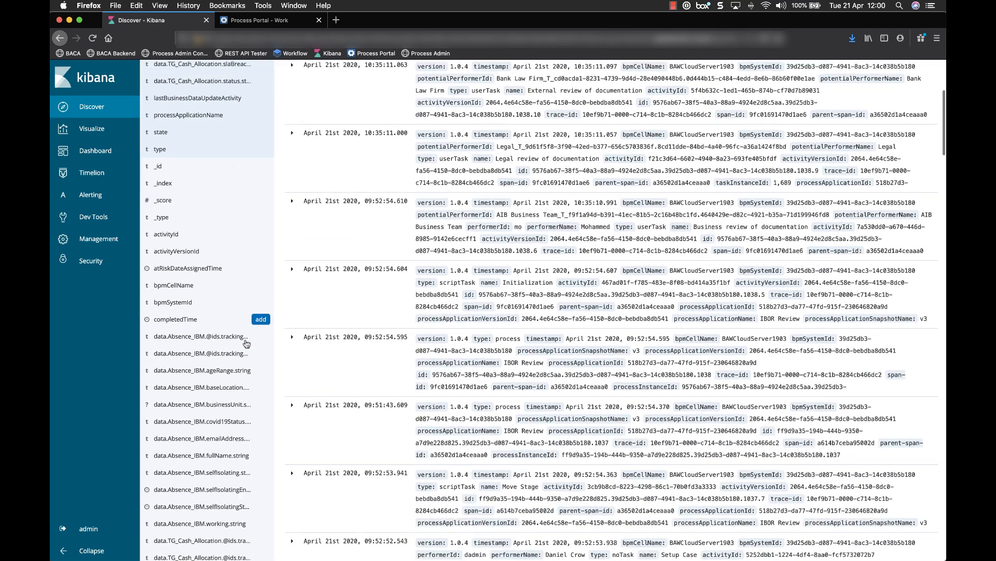
scroll(246, 343, down, 10)
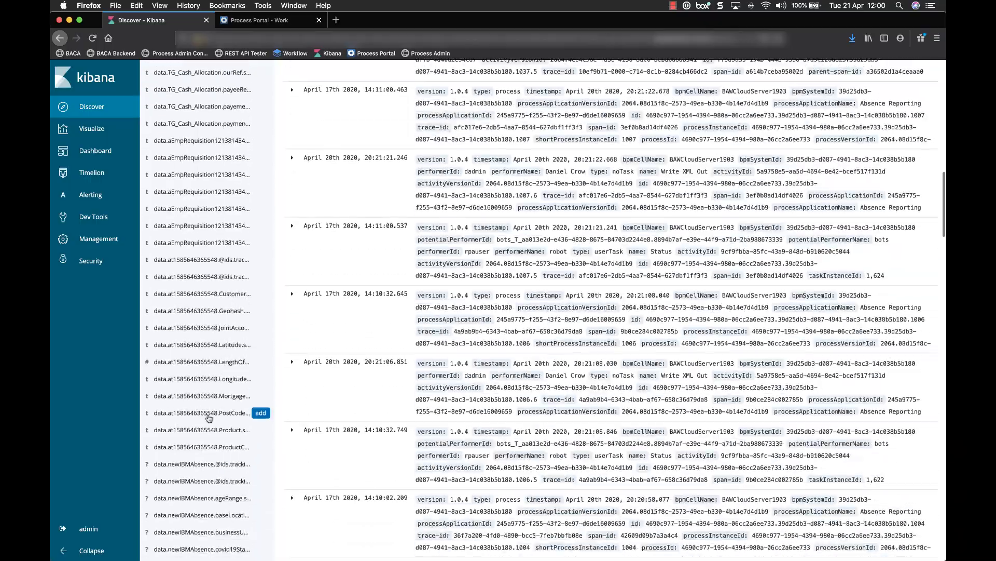
scroll(210, 404, up, 10)
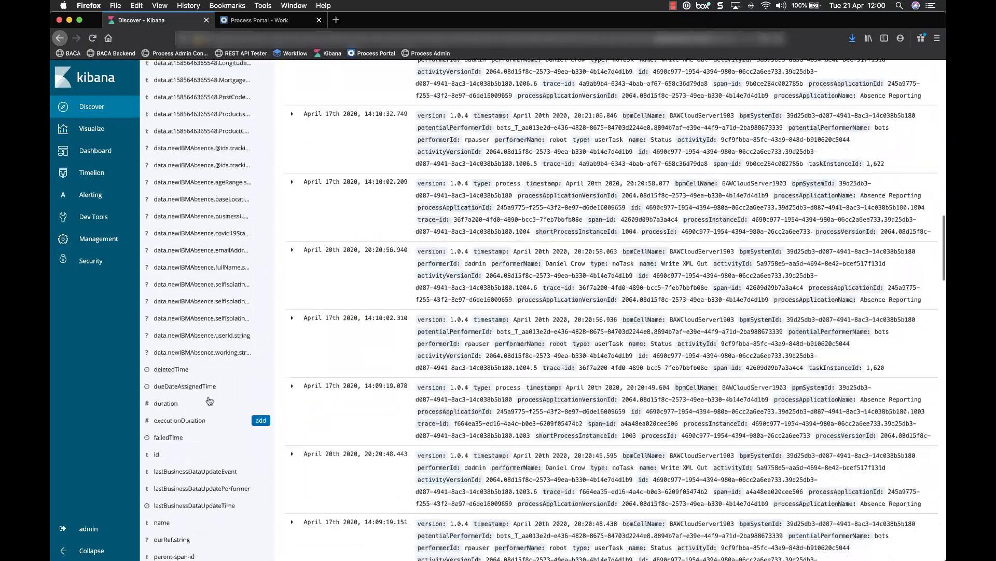
scroll(209, 399, up, 10)
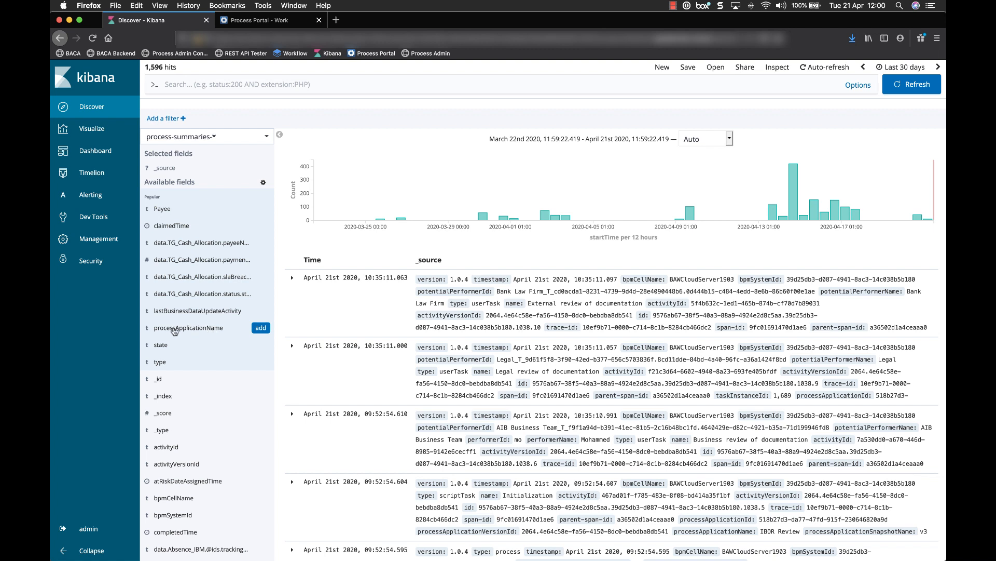
click(206, 329)
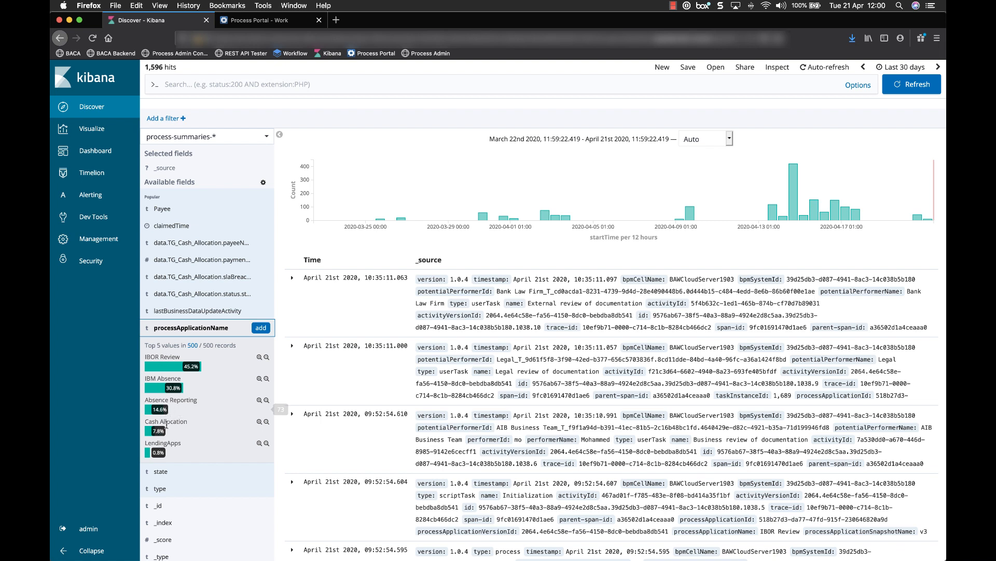
click(259, 422)
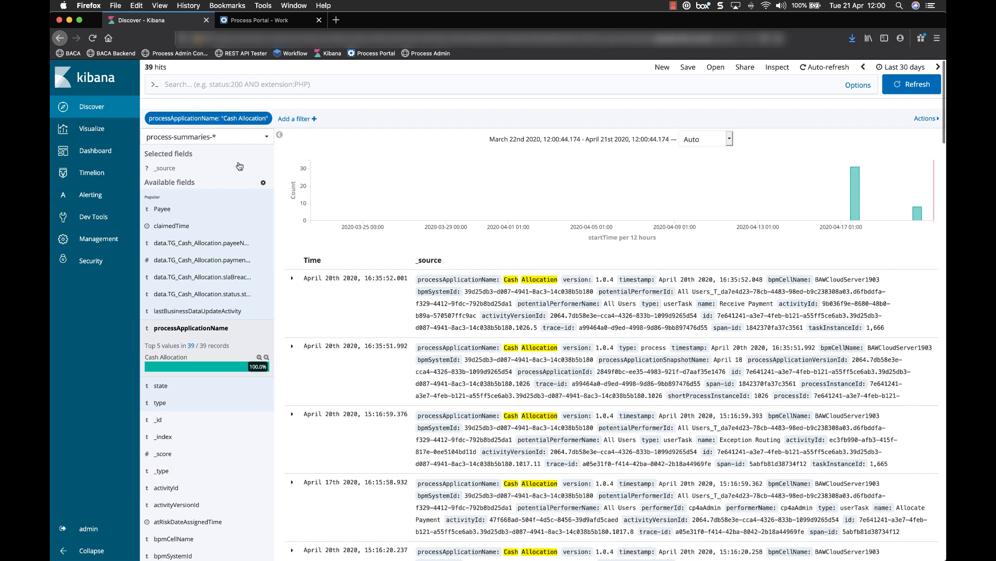
Step: Review the definition of the processApplicationName filter in its editor and leave it without saving
mouse_move(258, 120)
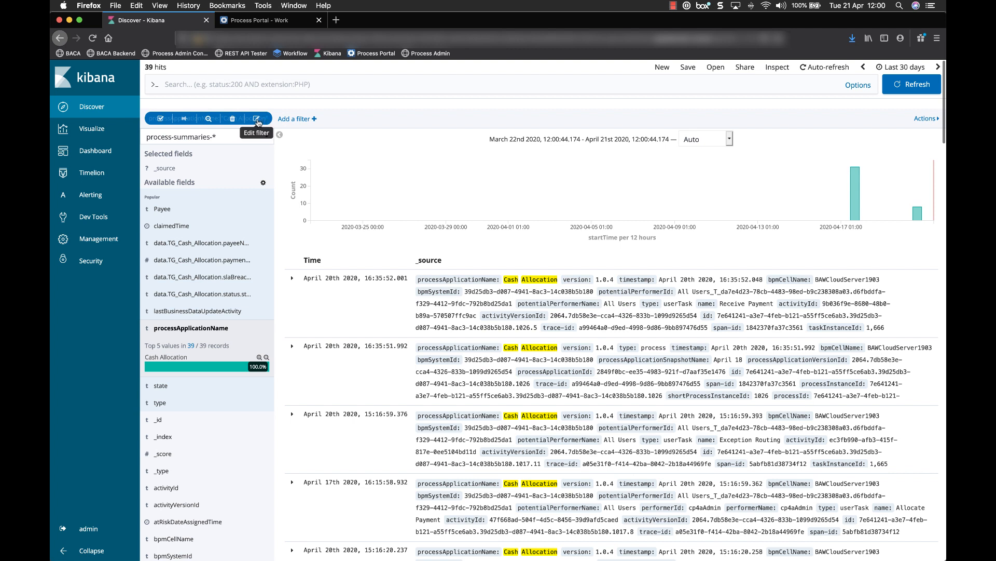
click(256, 119)
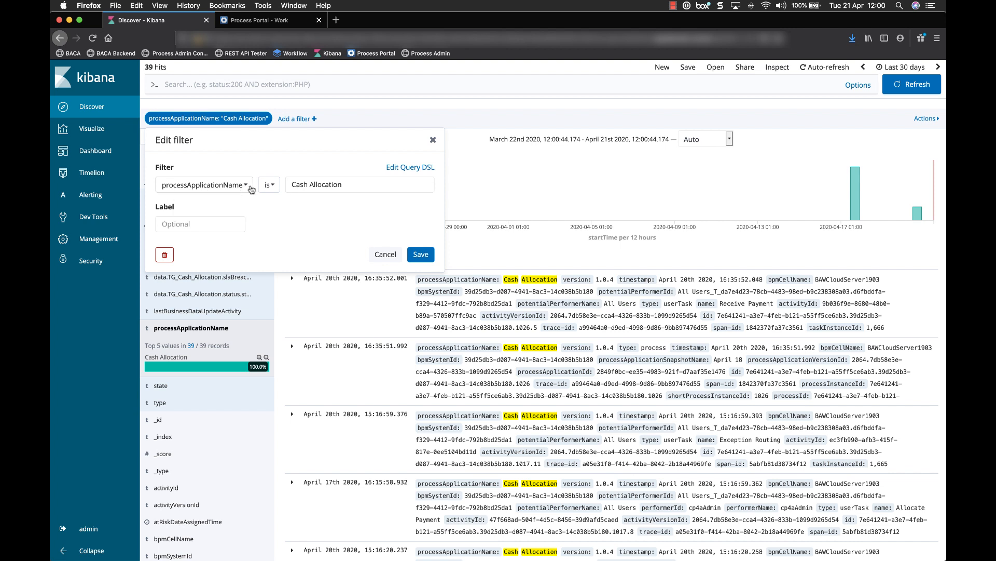
click(383, 253)
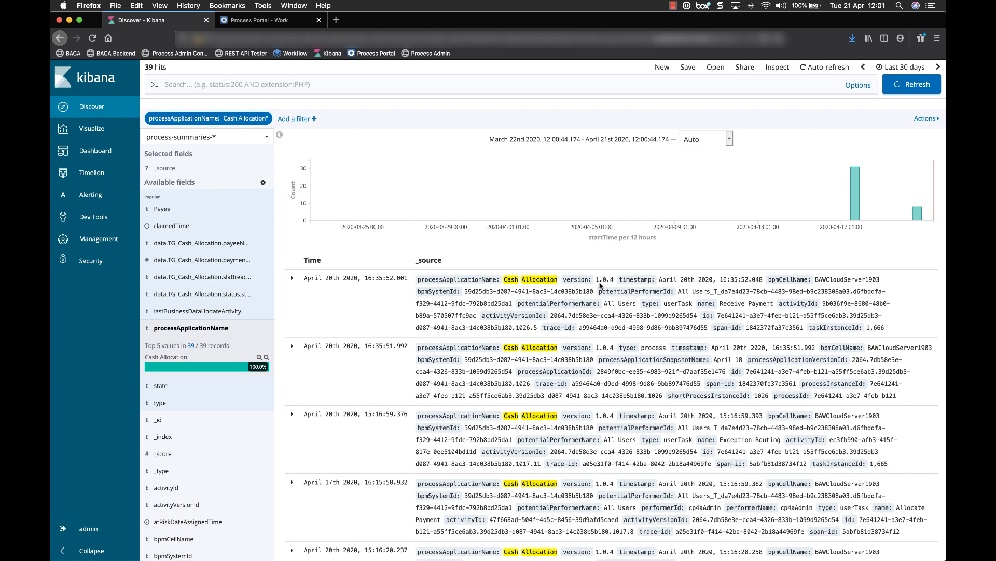
Step: Expand the first Cash Allocation record and examine its fields down to the type value, highlighting that value
click(290, 279)
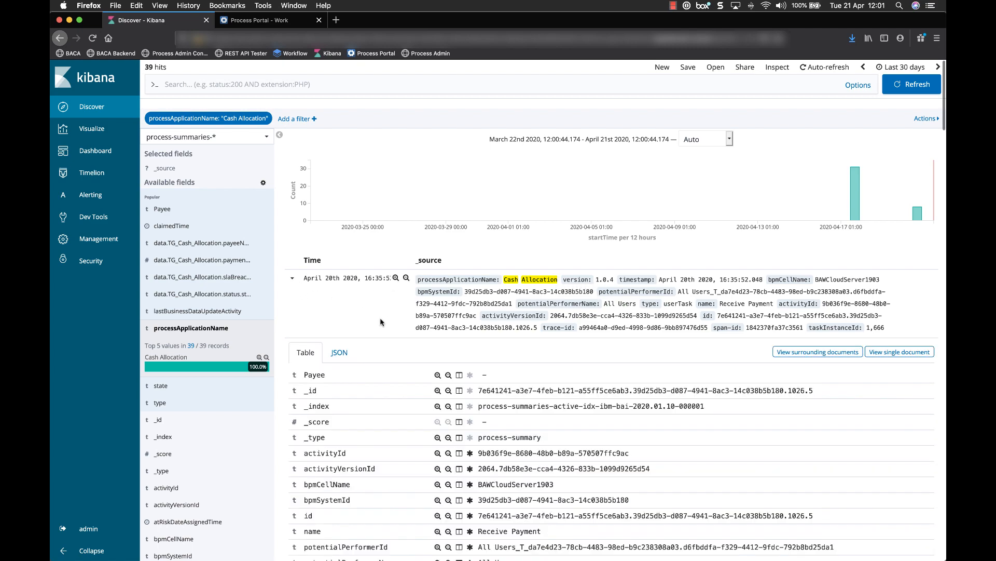
scroll(380, 320, down, 5)
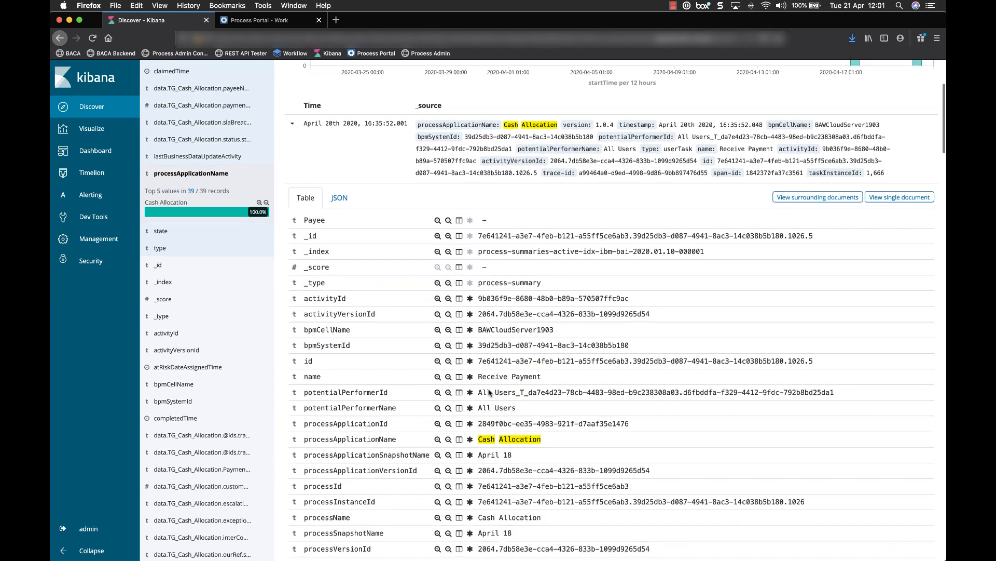
scroll(489, 393, down, 6)
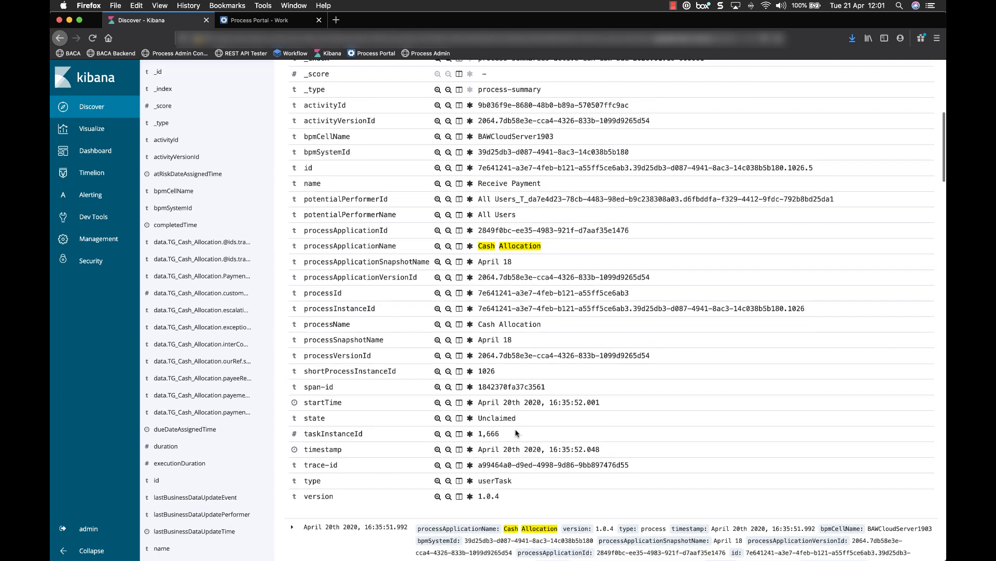
scroll(517, 433, down, 2)
drag(523, 409, 477, 411)
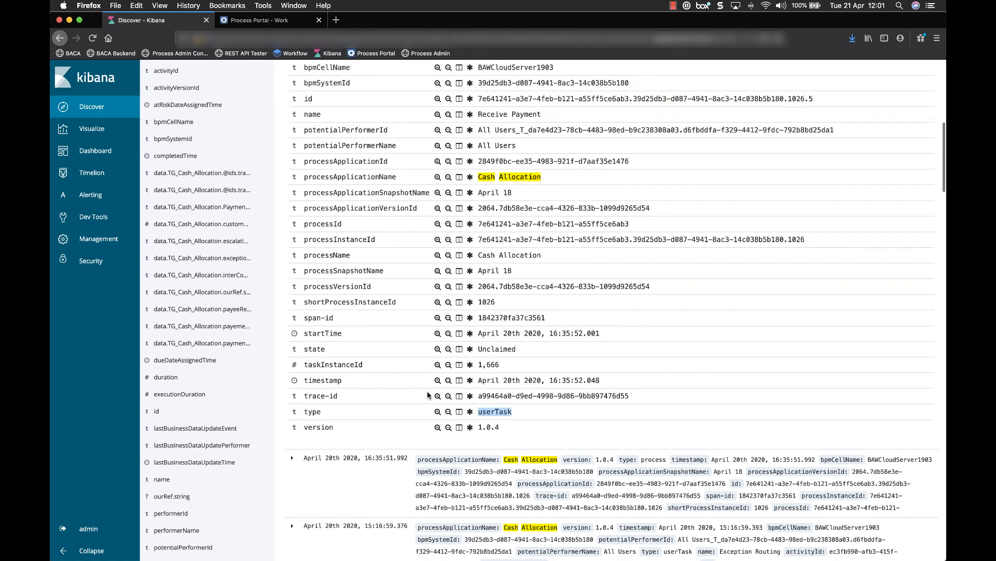
Step: Expand the second Cash Allocation record and use its type value to filter the records to those whose type is process
scroll(428, 396, down, 6)
click(292, 267)
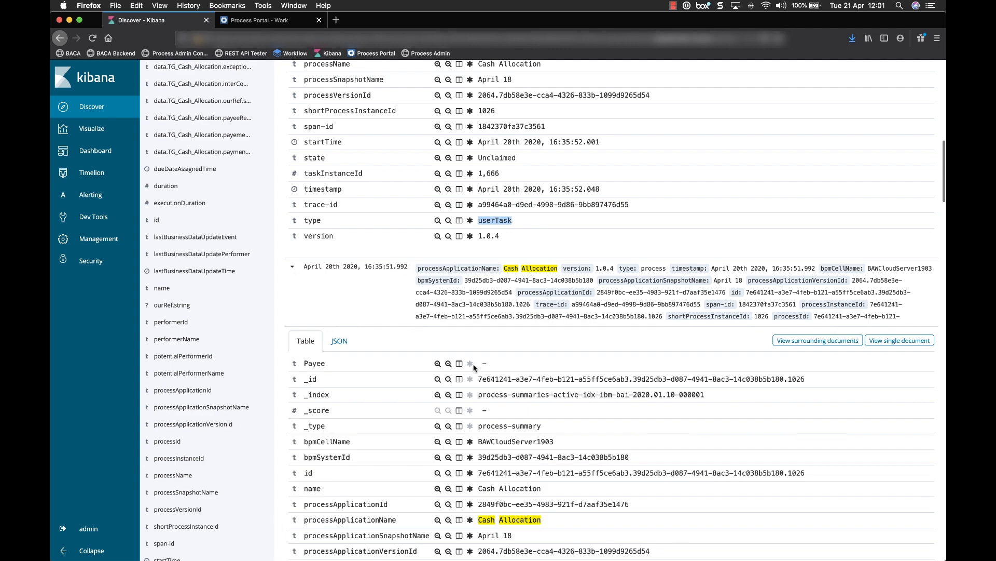
scroll(474, 367, down, 9)
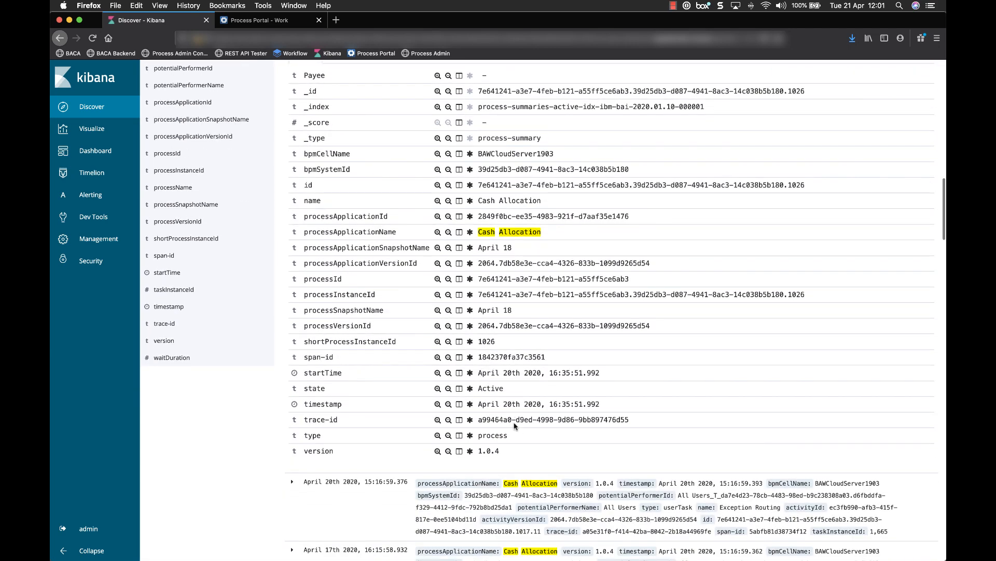
drag(518, 433, 486, 435)
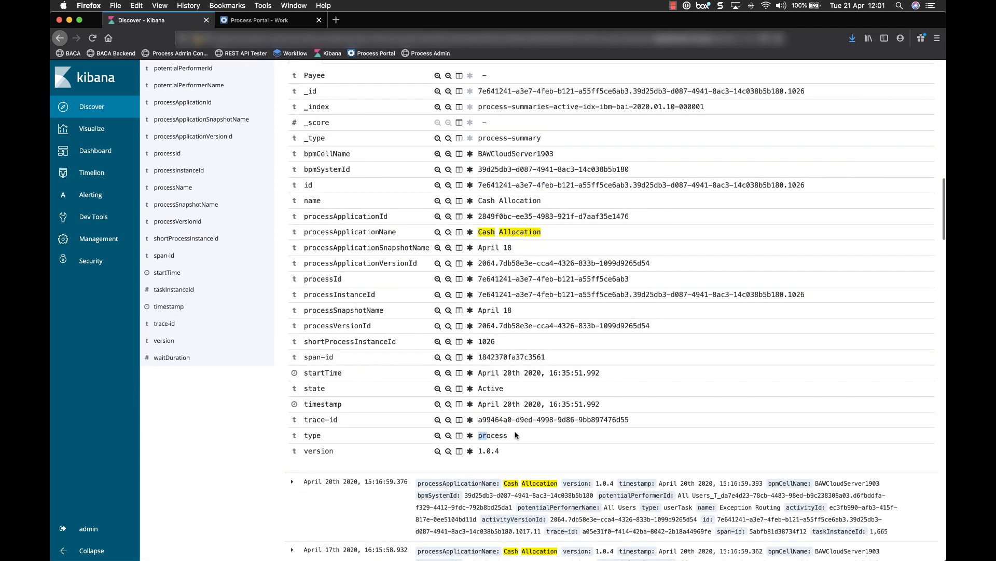
click(438, 435)
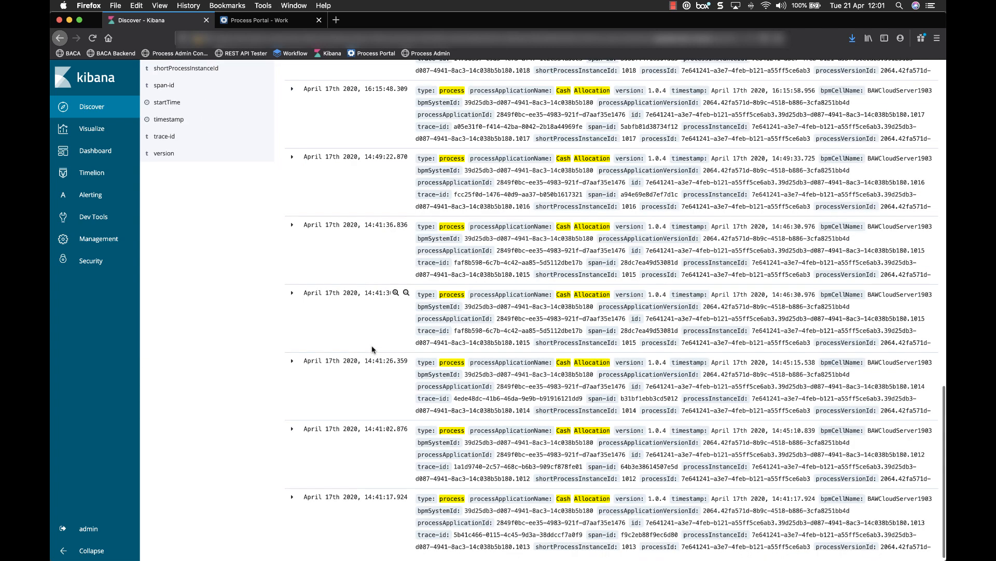
scroll(372, 351, up, 15)
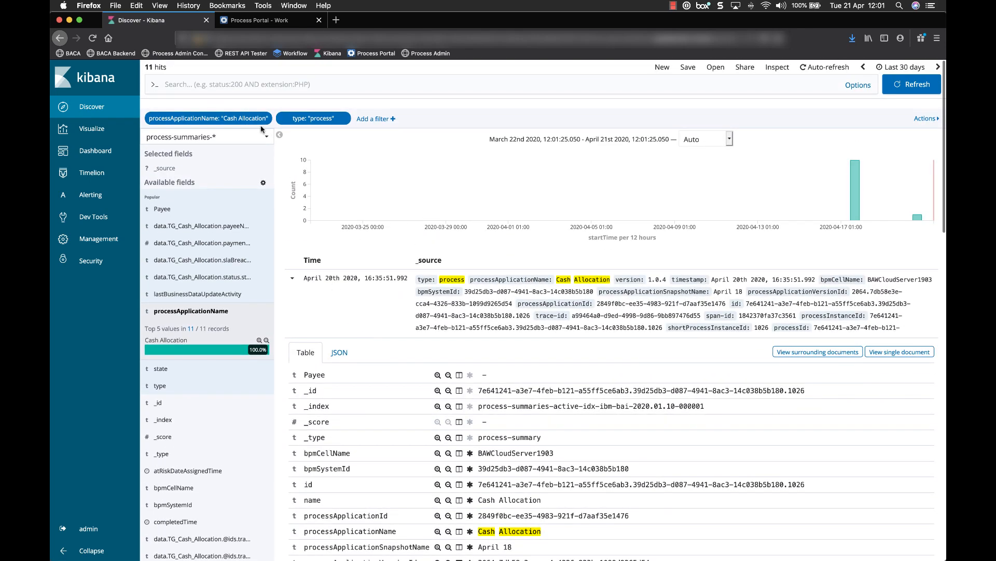
mouse_move(294, 125)
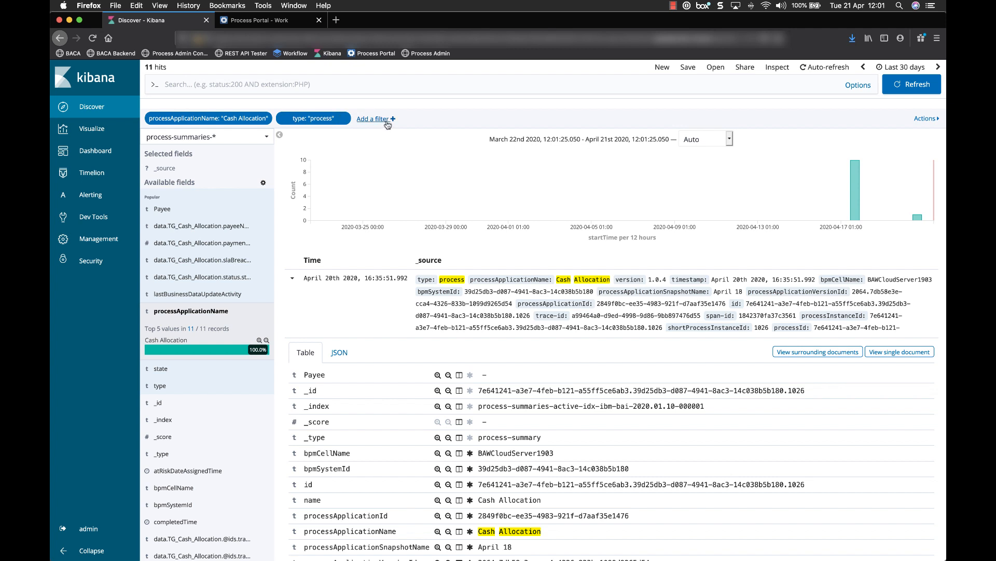
mouse_move(330, 124)
Step: Filter the records to those whose state is Active, using the state field's top values, and collapse the expanded first record
scroll(207, 301, down, 2)
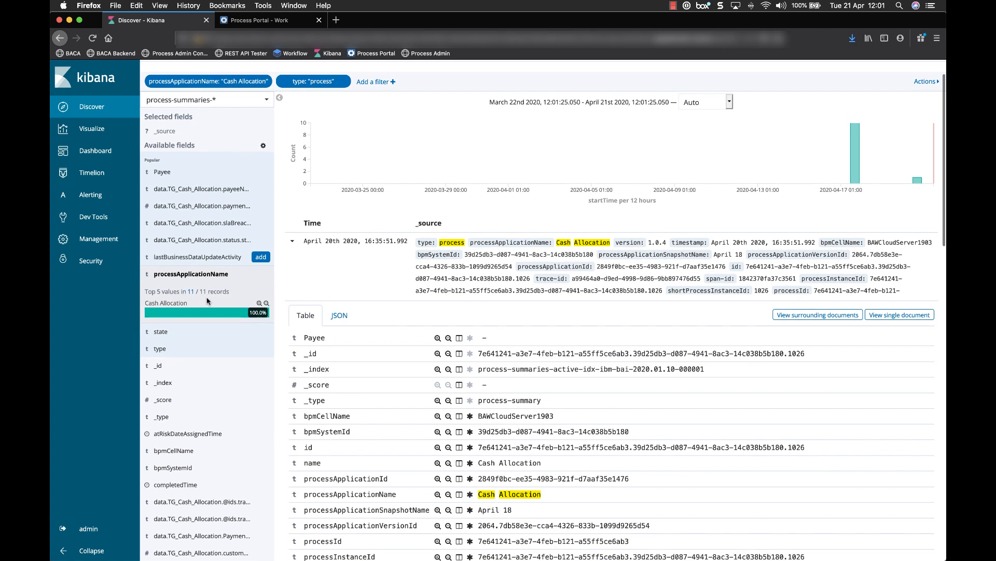
click(168, 333)
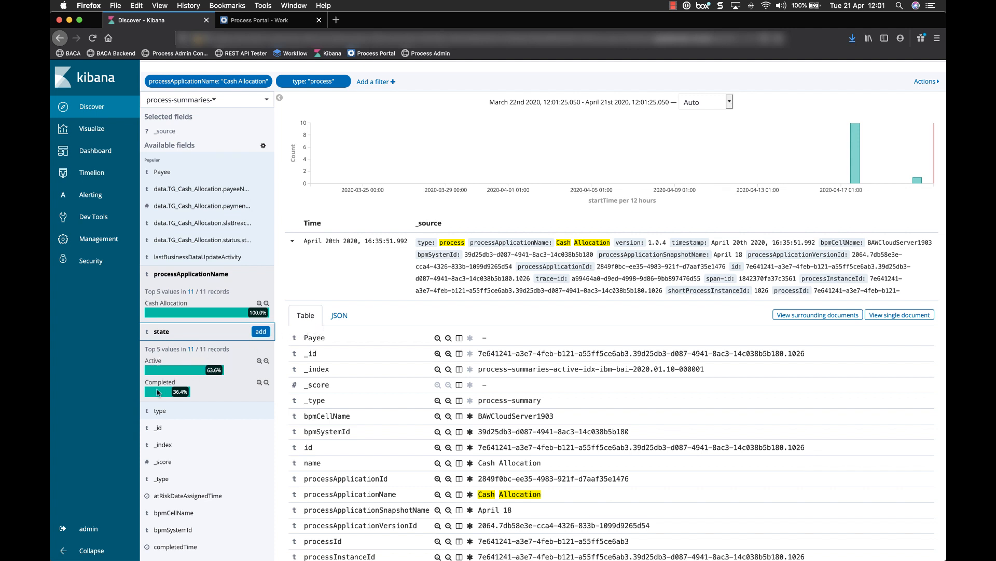
mouse_move(193, 393)
mouse_move(194, 369)
click(260, 361)
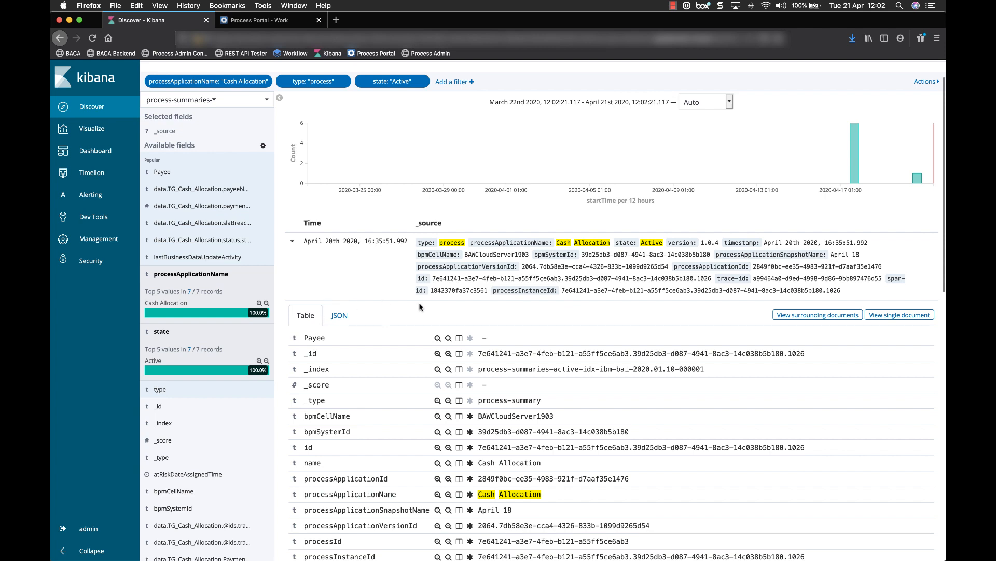
click(292, 241)
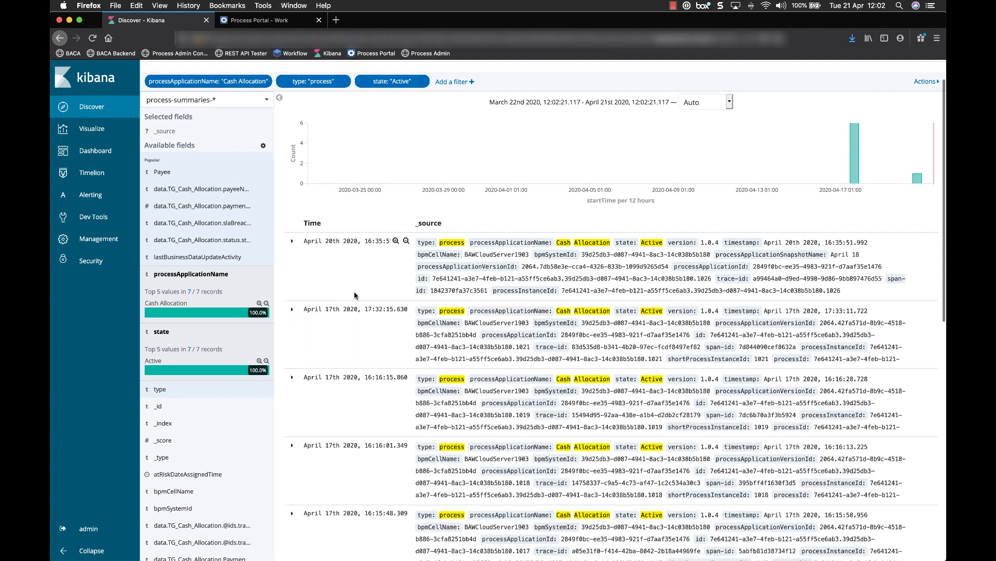
scroll(354, 291, up, 2)
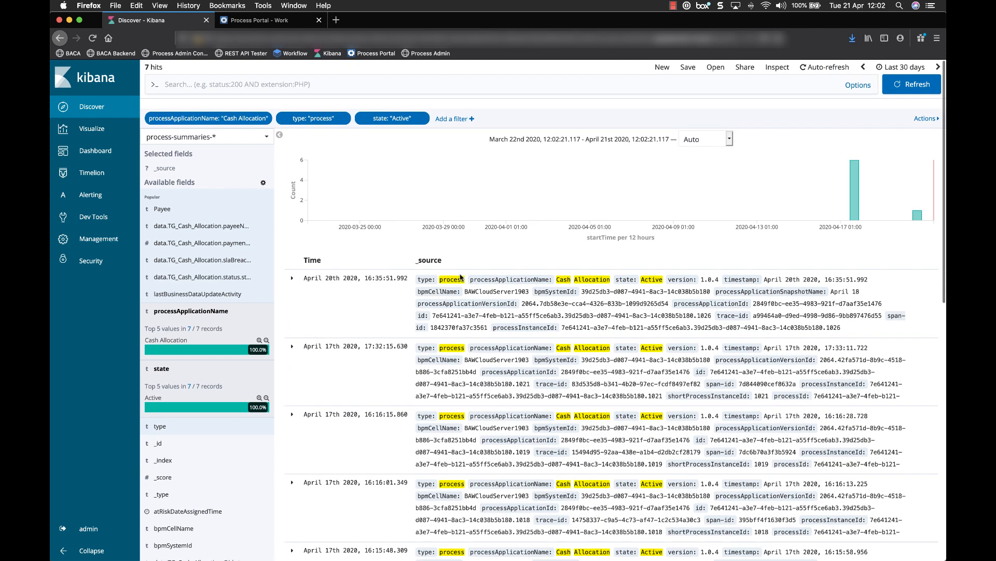
scroll(576, 281, down, 5)
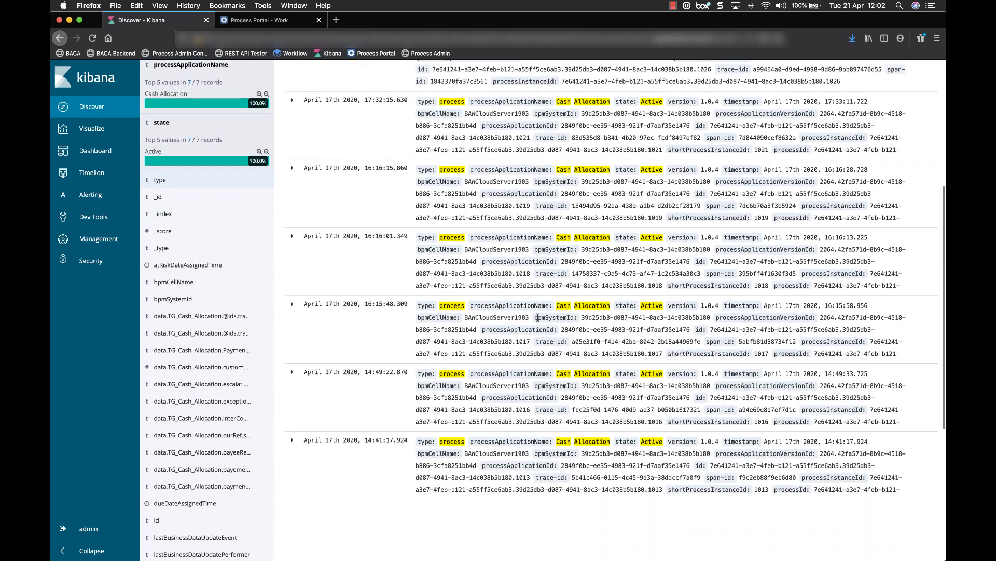
scroll(537, 318, up, 5)
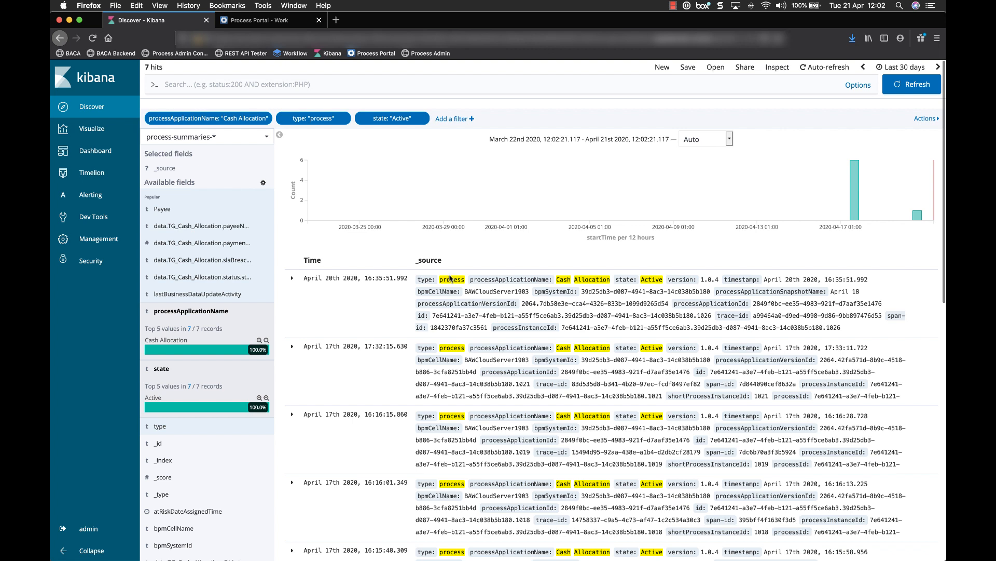
Step: Add the data.TG_Cash_Allocation.payeeName.string and data.TG_Cash_Allocation.paymentAmount.integer fields as columns in the results table
mouse_move(253, 245)
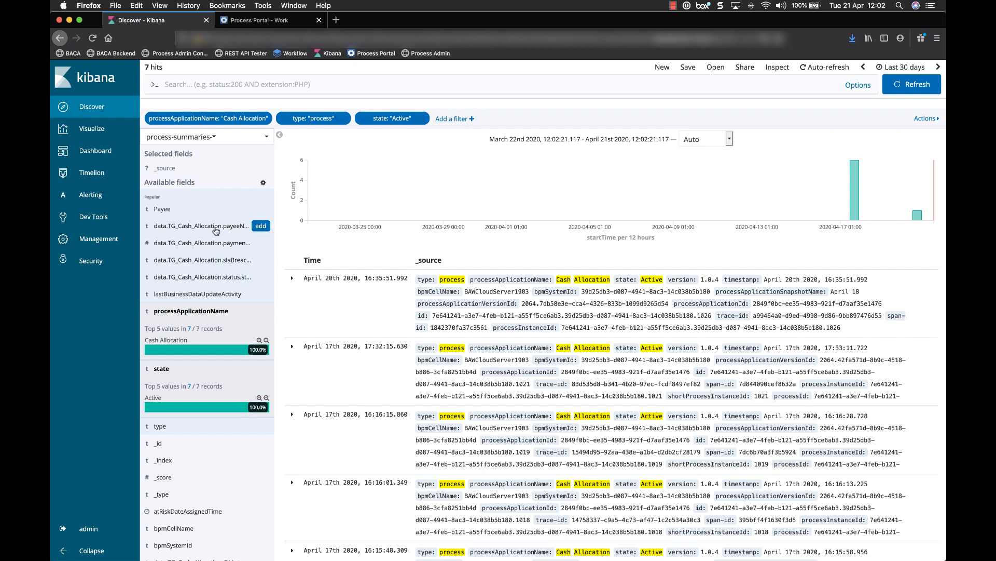
click(260, 226)
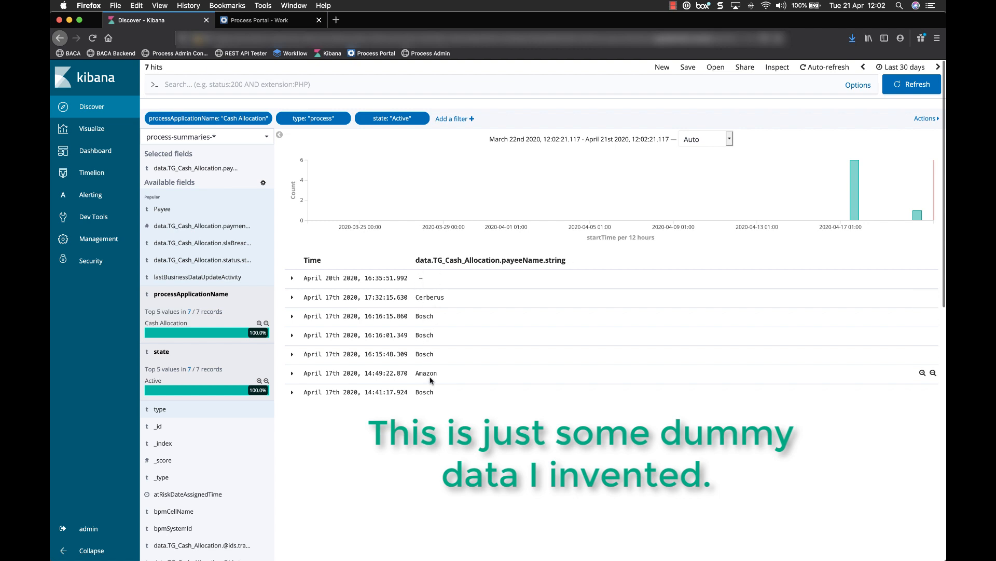
mouse_move(239, 302)
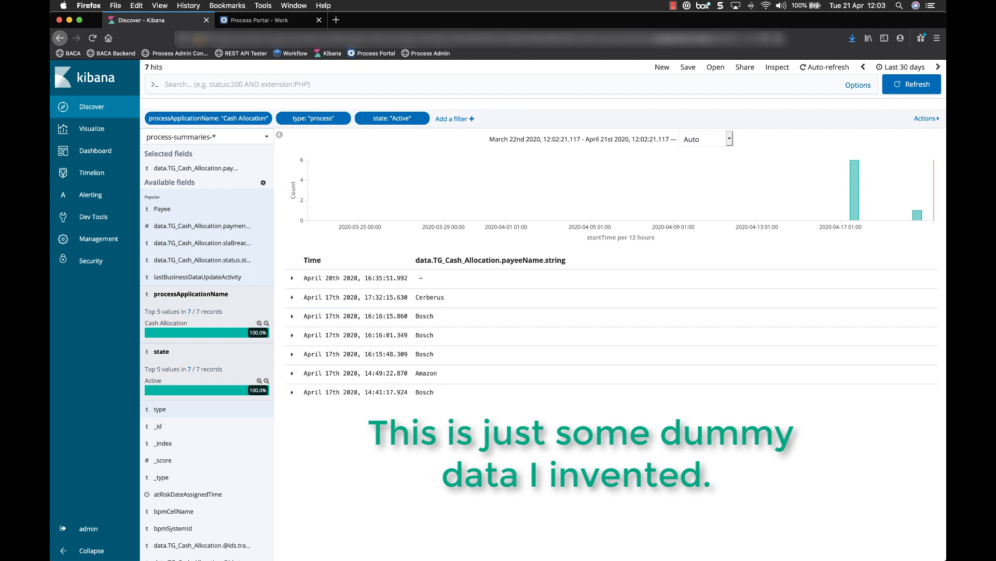
mouse_move(242, 228)
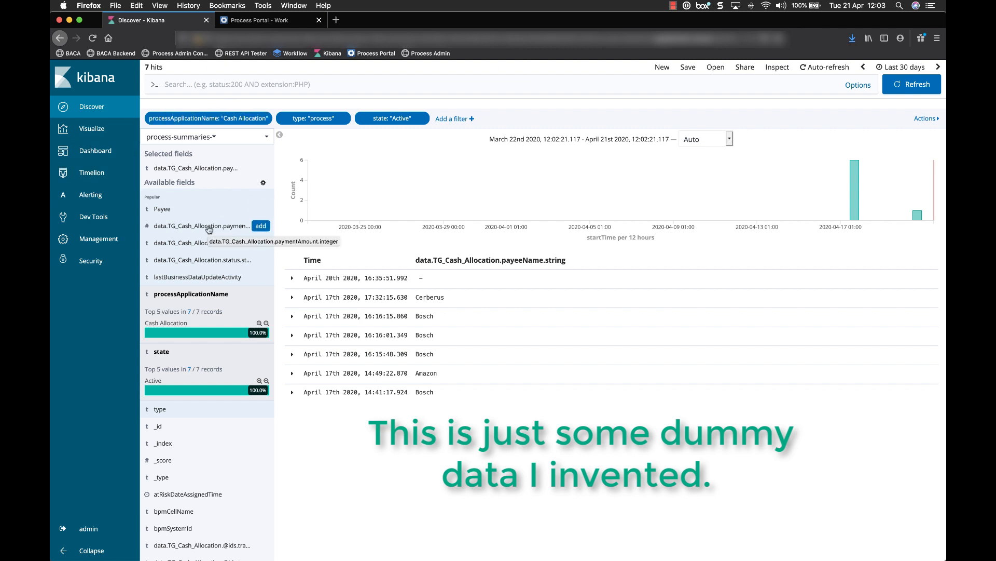
click(261, 226)
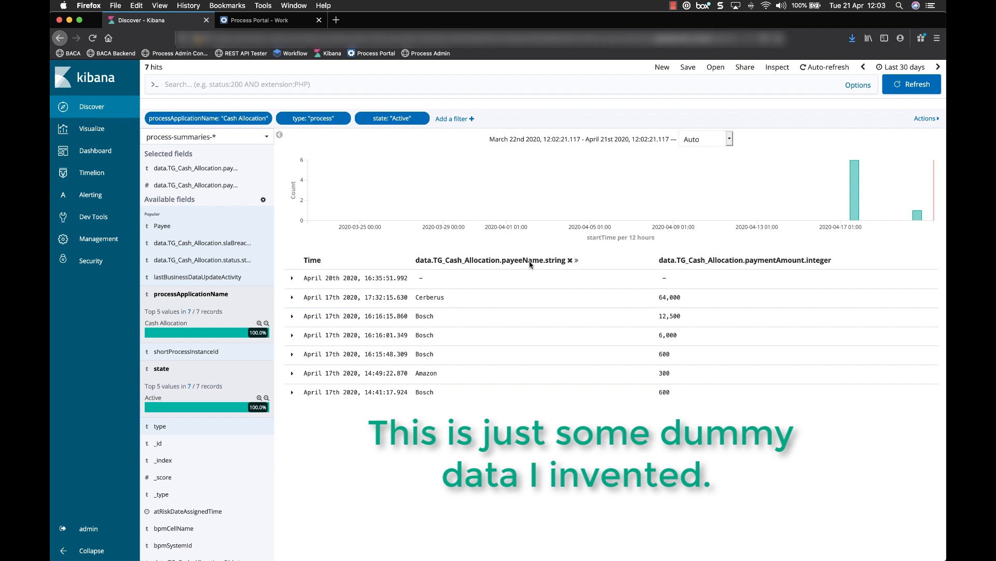
Step: Add the shortProcessInstanceId field as a column and move it ahead of the payee name, directly after Time
mouse_move(231, 264)
click(261, 352)
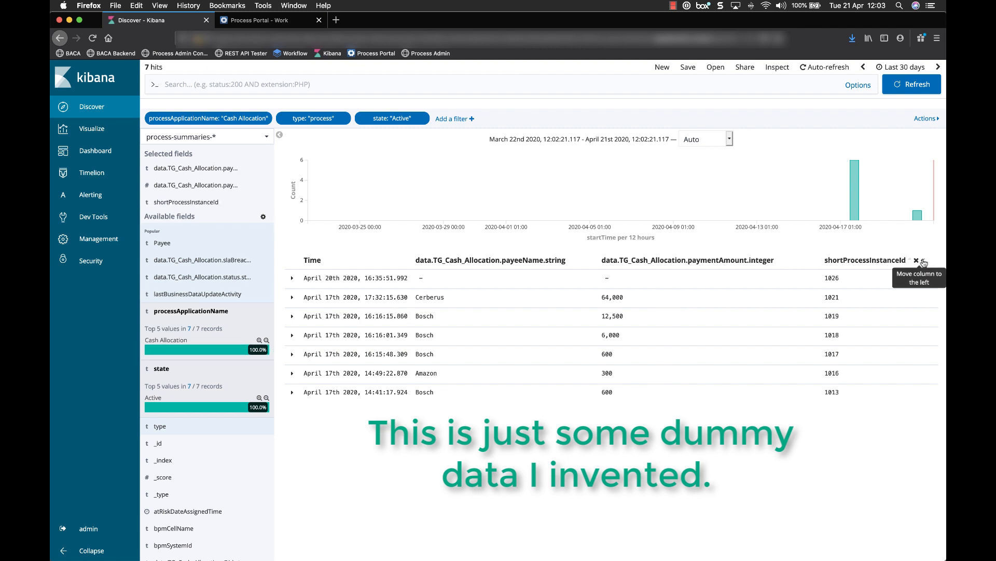
click(922, 261)
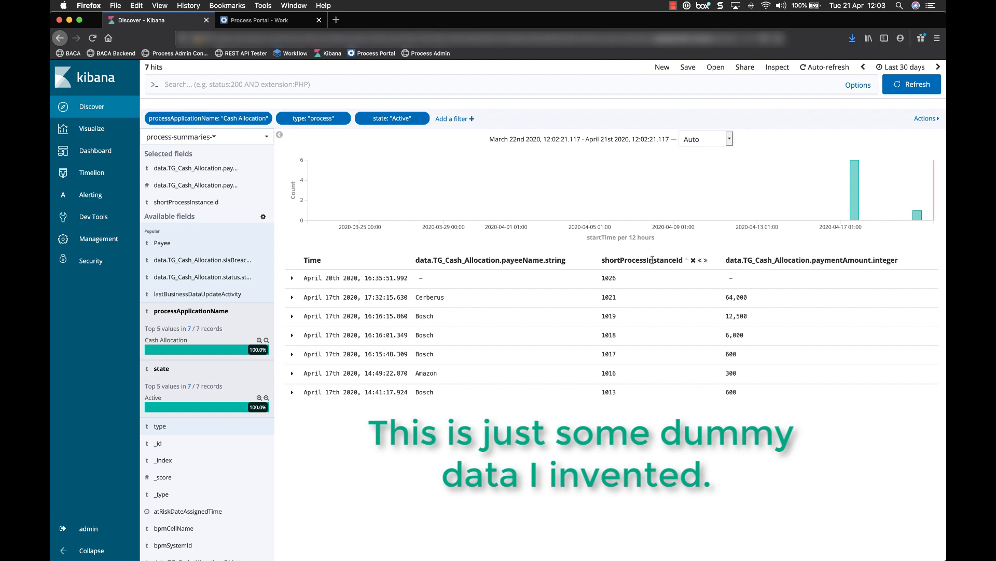
click(698, 261)
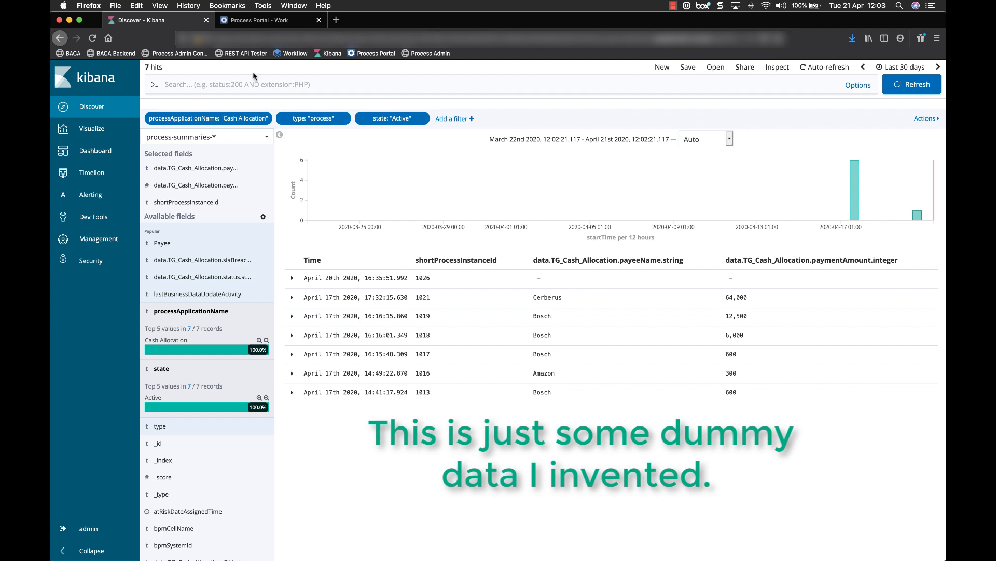
Step: Save the filtered search with the title "Cash V2 - Active Processes"
click(688, 68)
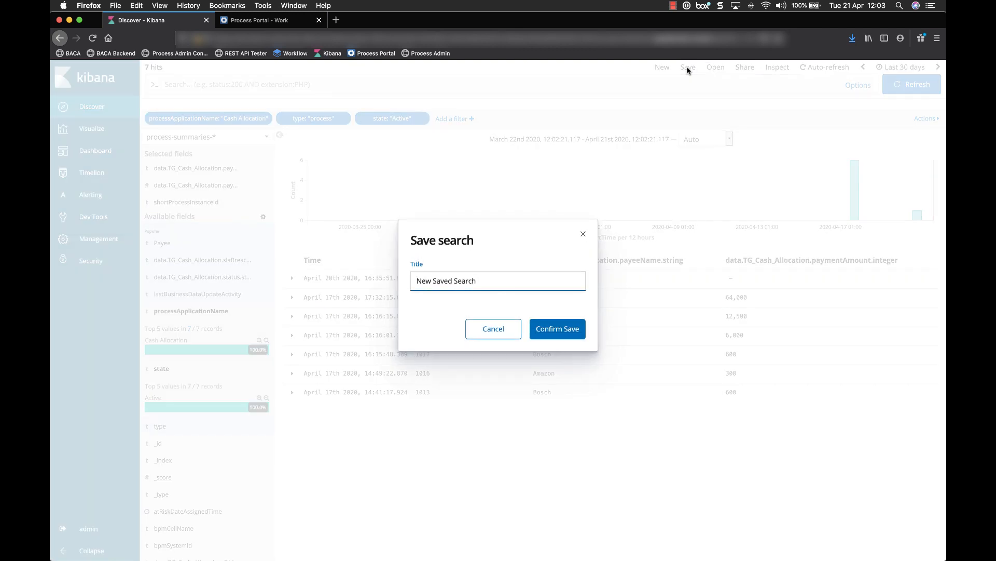
key(BackSpace)
key(BackSpace)
key(BackSpace)
key(BackSpace)
key(BackSpace)
key(BackSpace)
key(BackSpace)
key(BackSpace)
key(BackSpace)
key(BackSpace)
key(BackSpace)
key(BackSpace)
key(BackSpace)
key(BackSpace)
key(BackSpace)
key(BackSpace)
text(Cash V2 - Active Process)
click(572, 331)
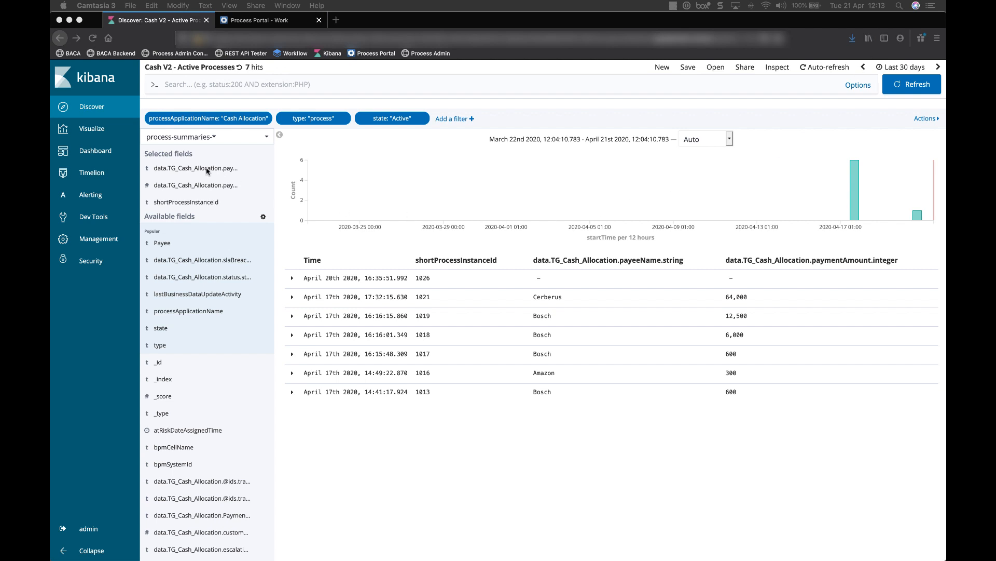
Step: Open the Cash Dashboard Active dashboard and set its time range to the last 60 days
click(87, 152)
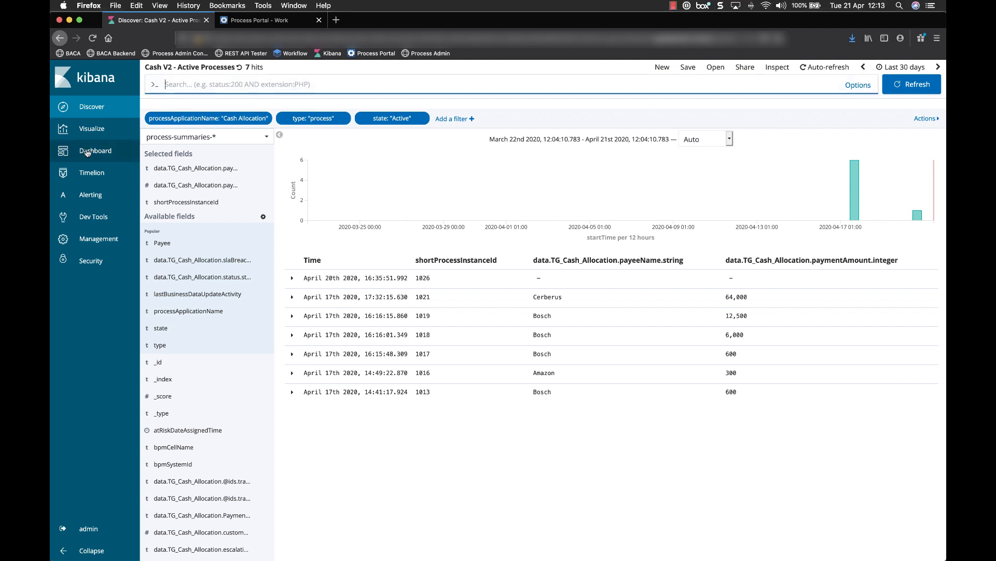
click(87, 152)
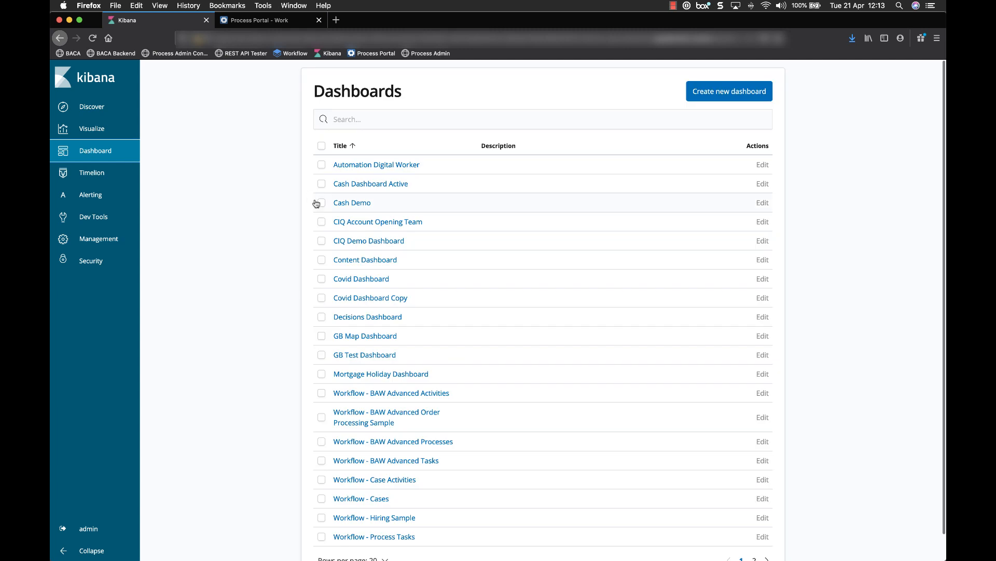
click(359, 184)
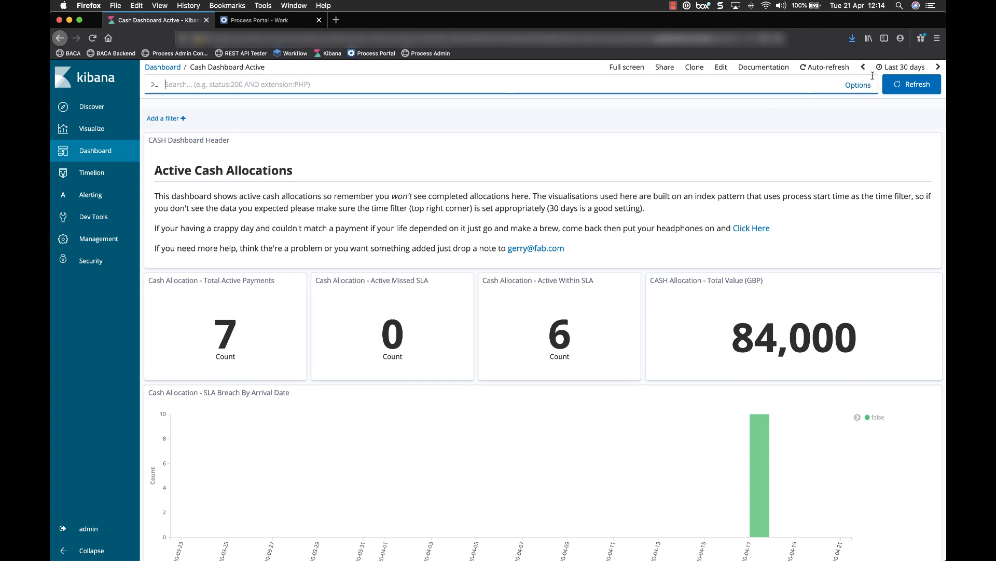
click(893, 70)
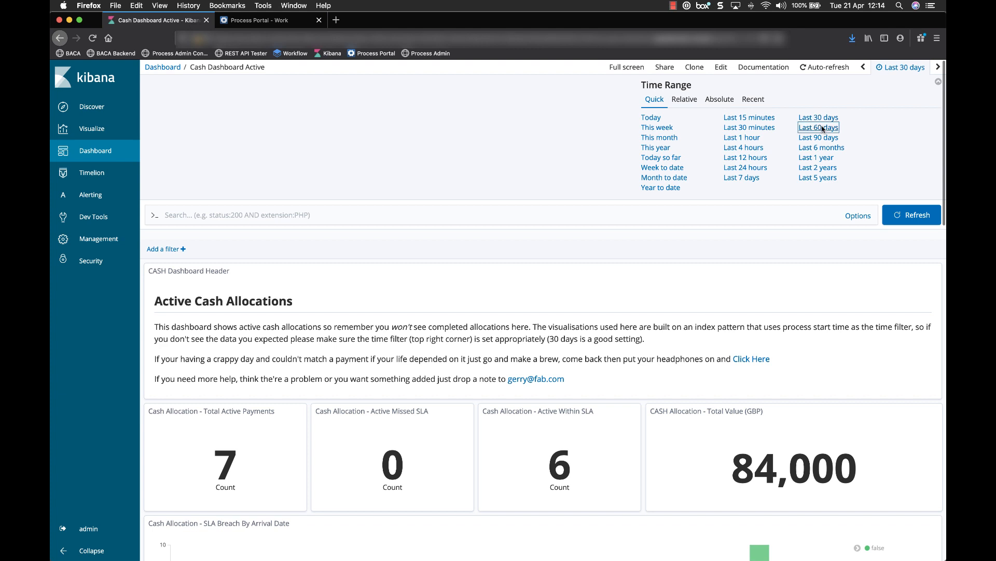
click(815, 128)
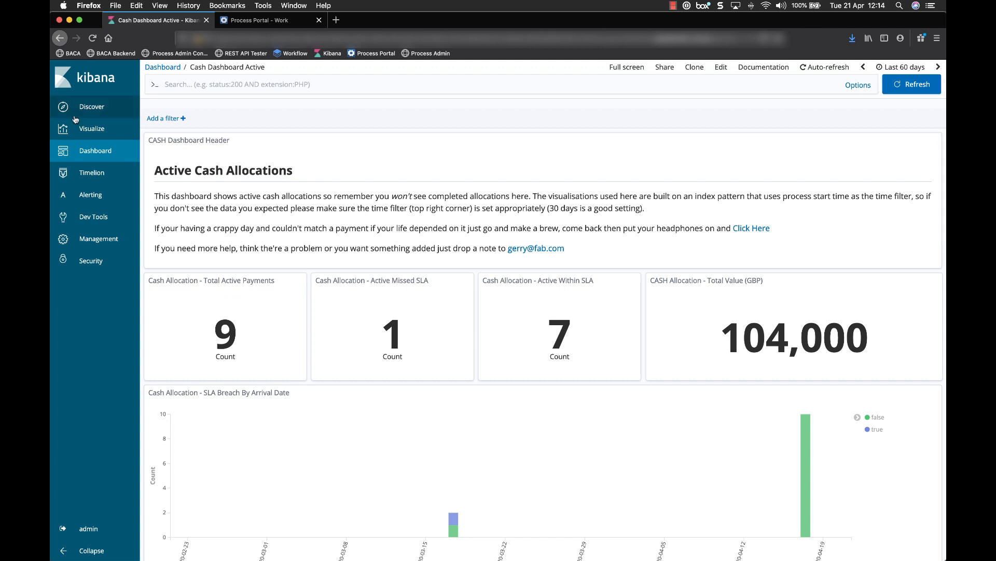
Step: Create a new Metric visualization from the saved search "Cash V2 - Active Processes" and expand the settings of its Count metric
click(91, 129)
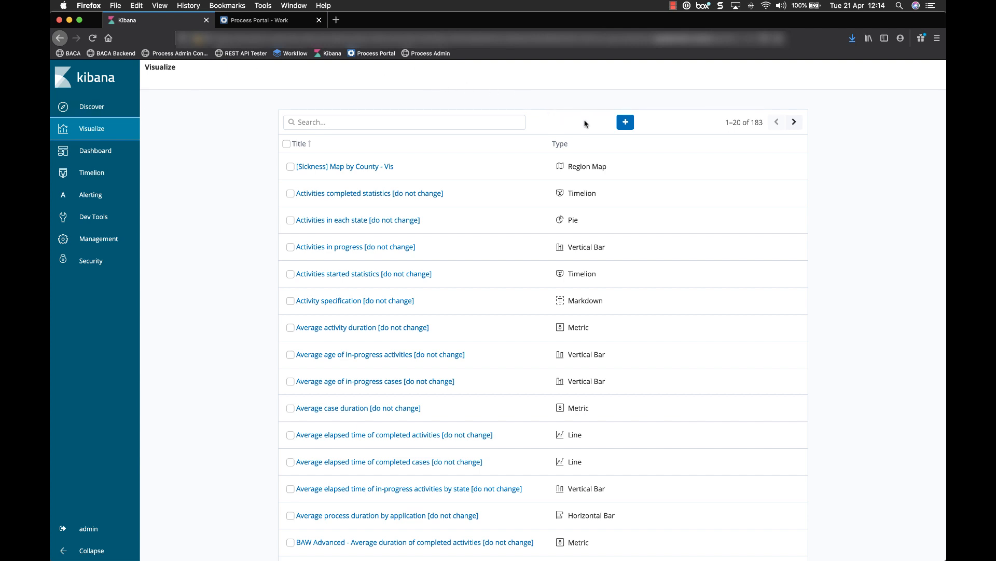
click(625, 123)
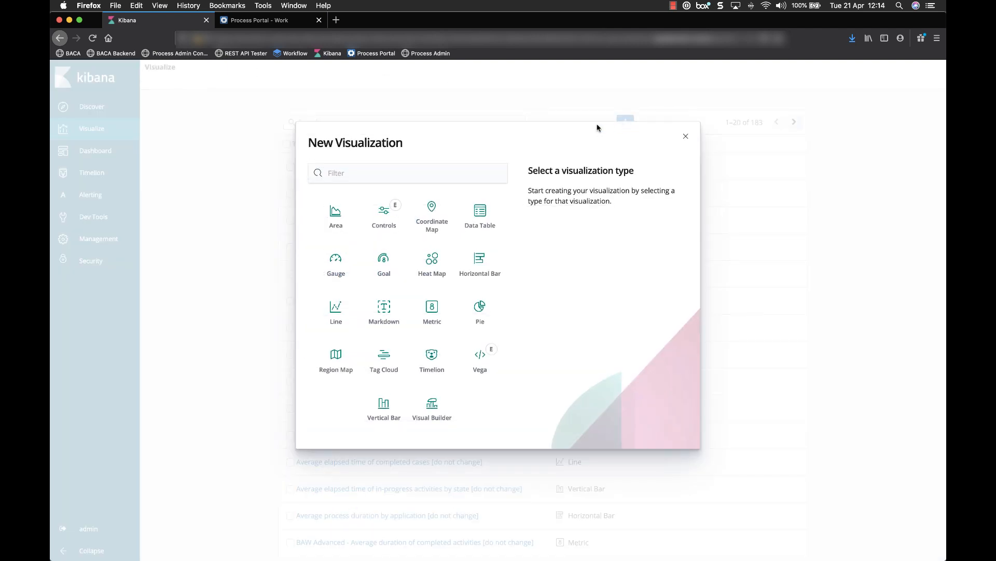
click(435, 308)
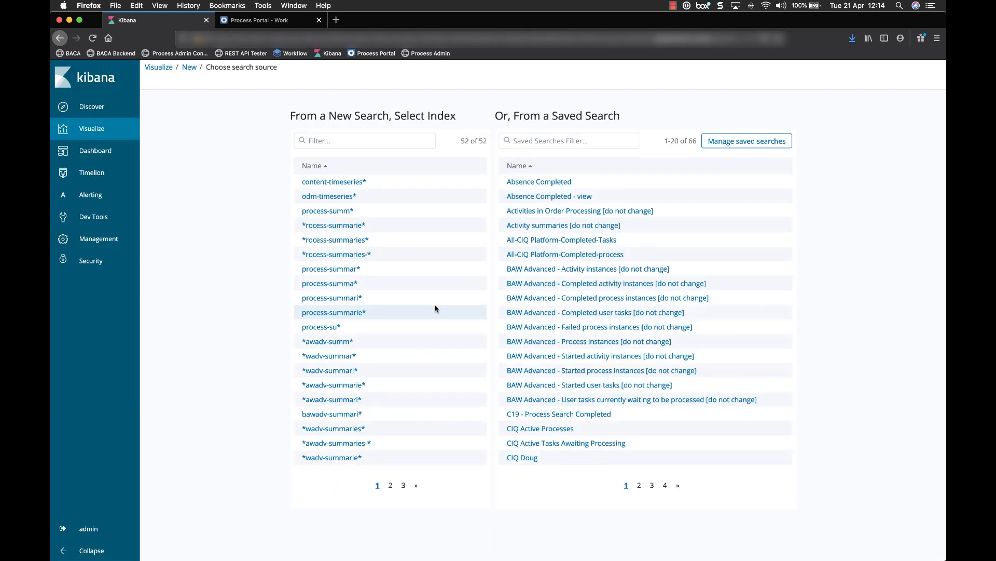
click(531, 141)
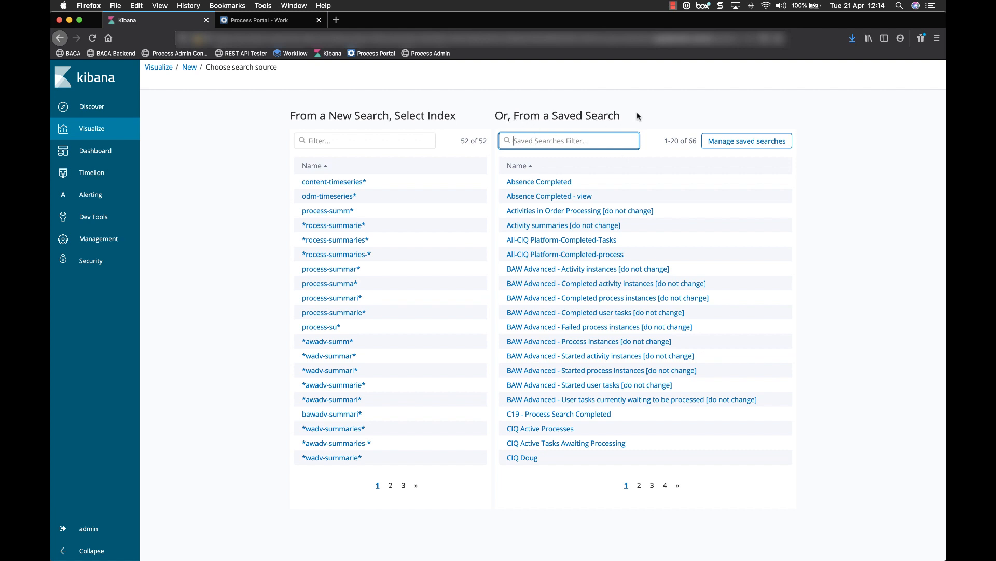
text(Cash V)
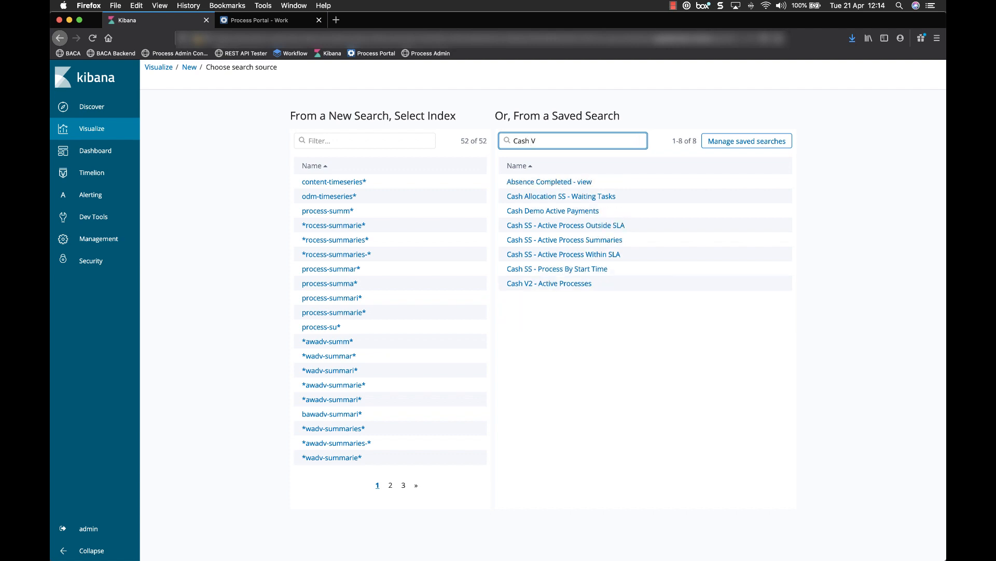
click(563, 284)
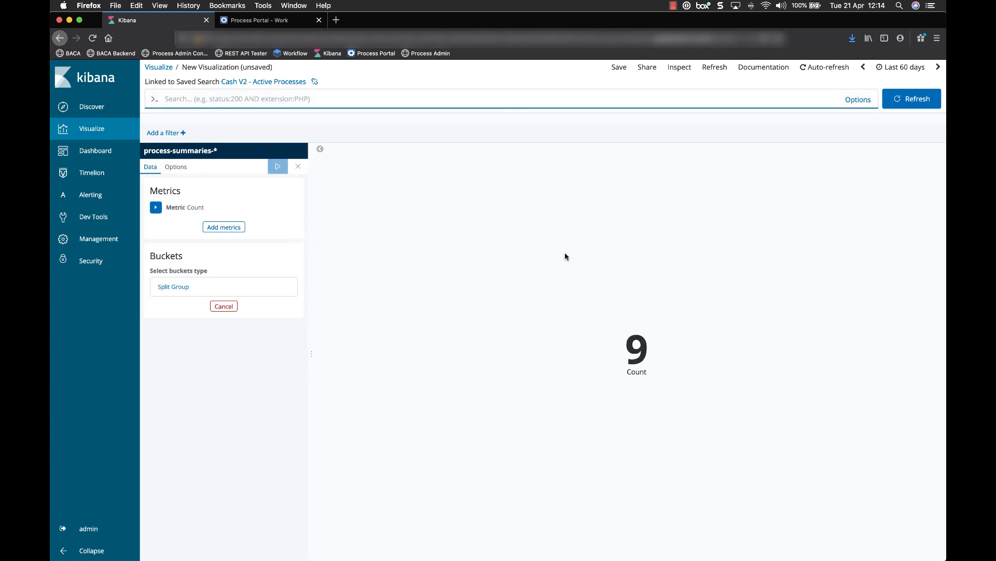
click(155, 208)
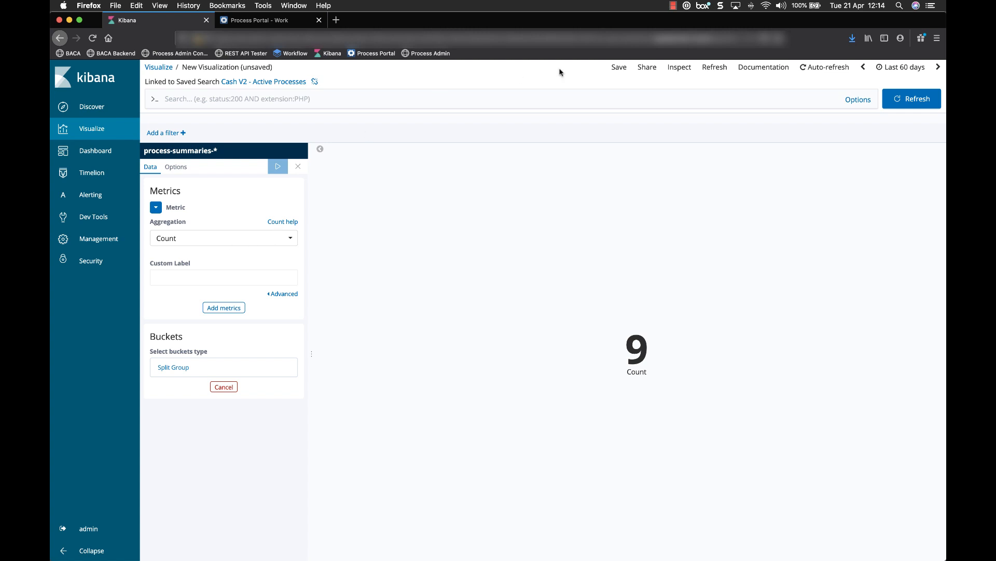
Step: Save the count metric visualization with the title "Cash V2 - Total Active Payments"
click(619, 68)
key(super+a)
text(Cash V2 - Total Active Payments)
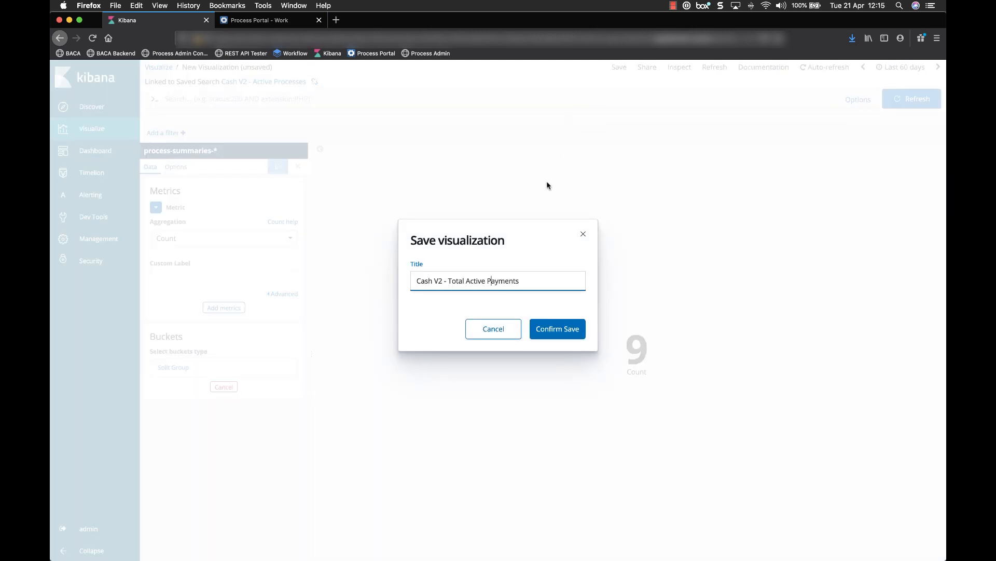
click(559, 327)
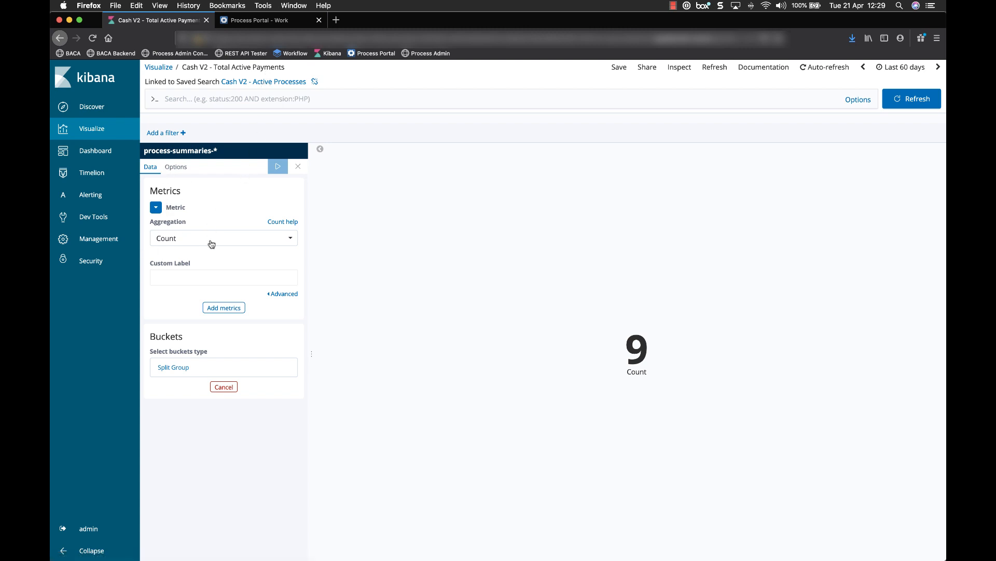
Step: Change the metric to a Sum of the data.TG_Cash_Allocation.paymentAmount.integer field and apply the change
click(287, 240)
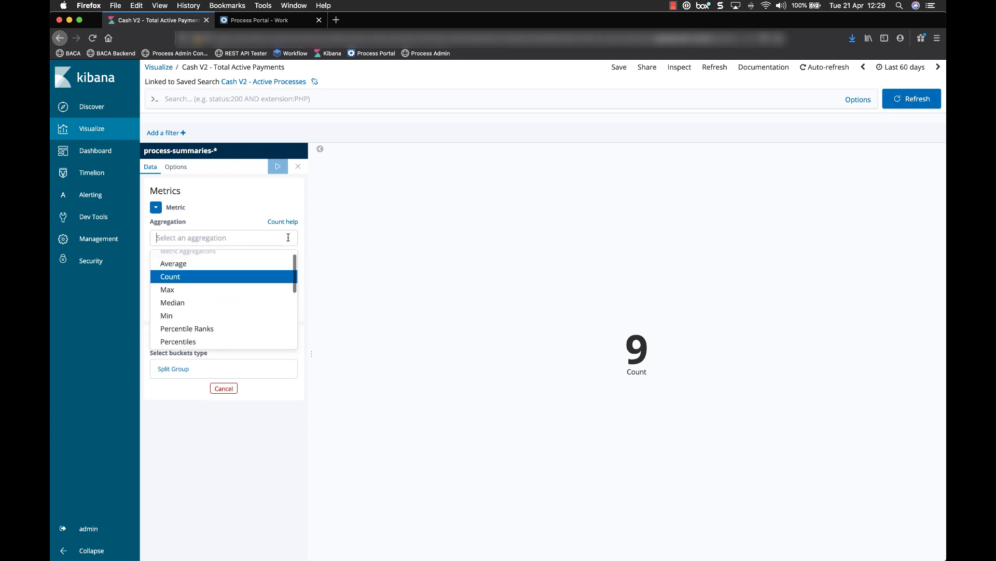
scroll(223, 280, down, 2)
scroll(224, 280, down, 3)
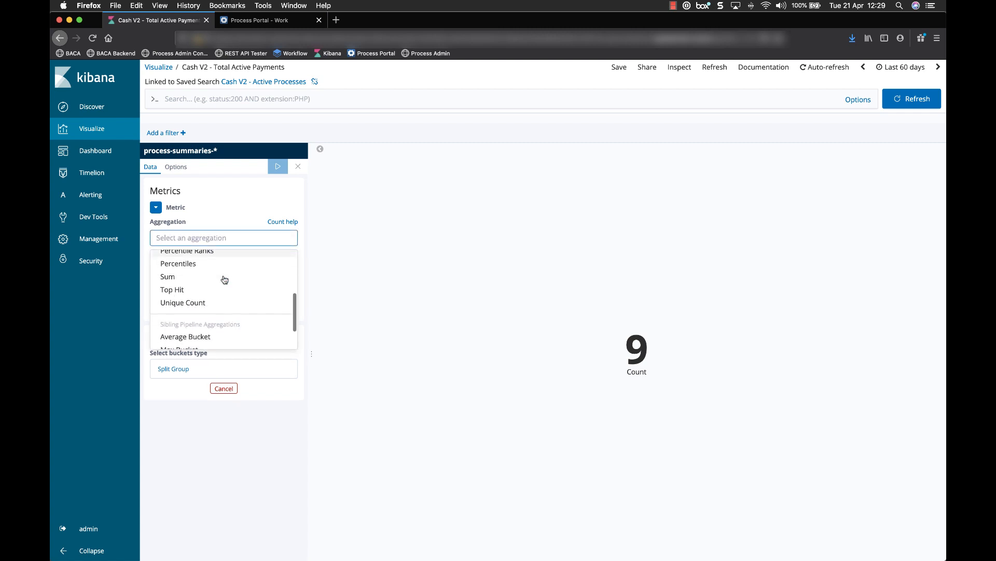
scroll(207, 280, up, 1)
click(203, 274)
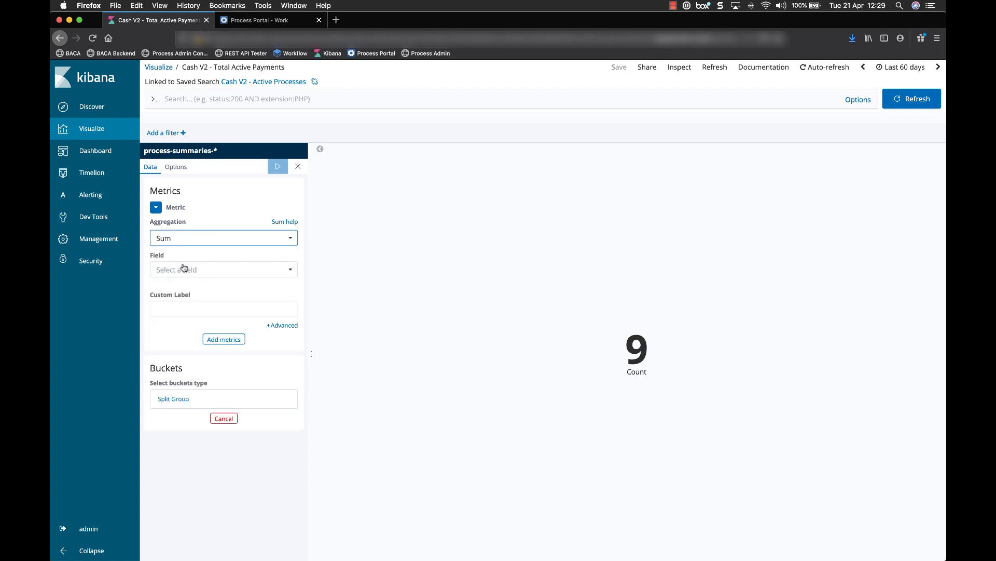
click(186, 269)
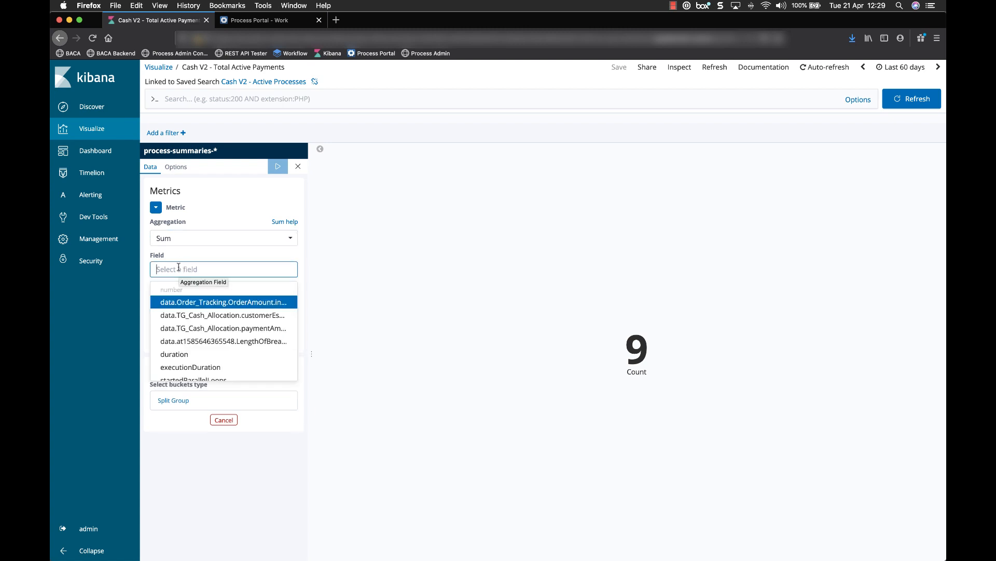
text(TG_)
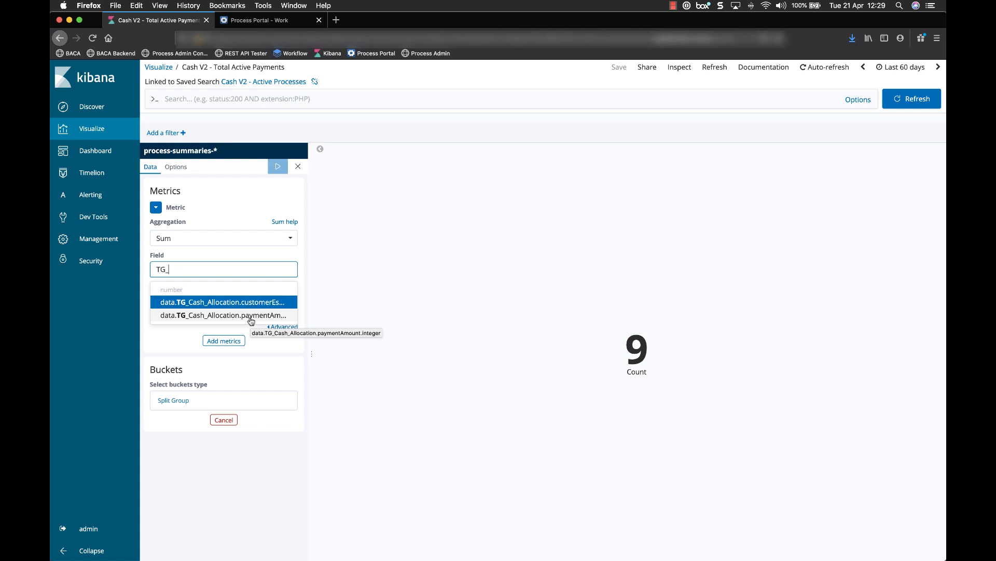
click(251, 319)
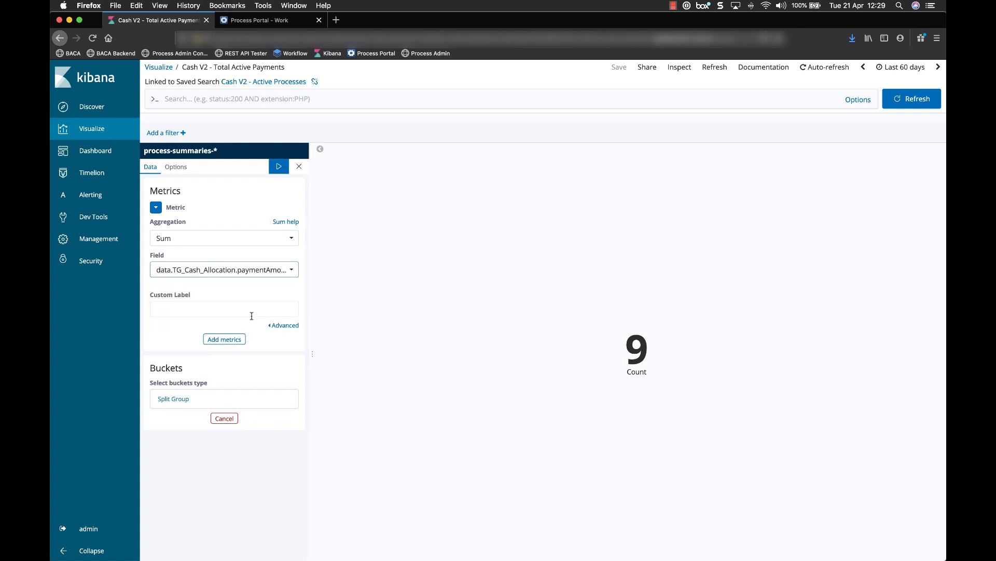
click(279, 167)
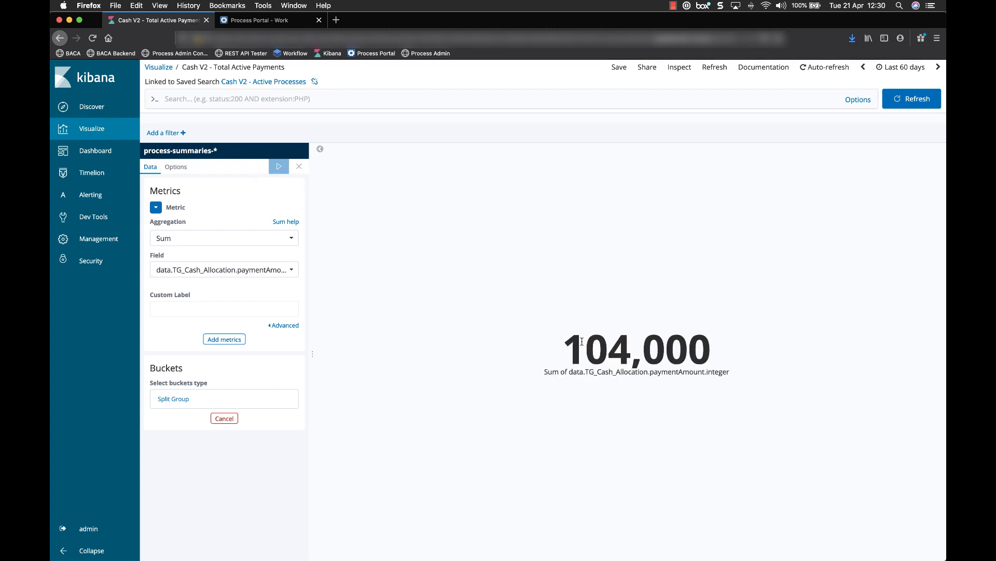
Step: Give the sum metric the custom label "Active Payment Amount" and apply it to the visualization
click(177, 309)
text(Active)
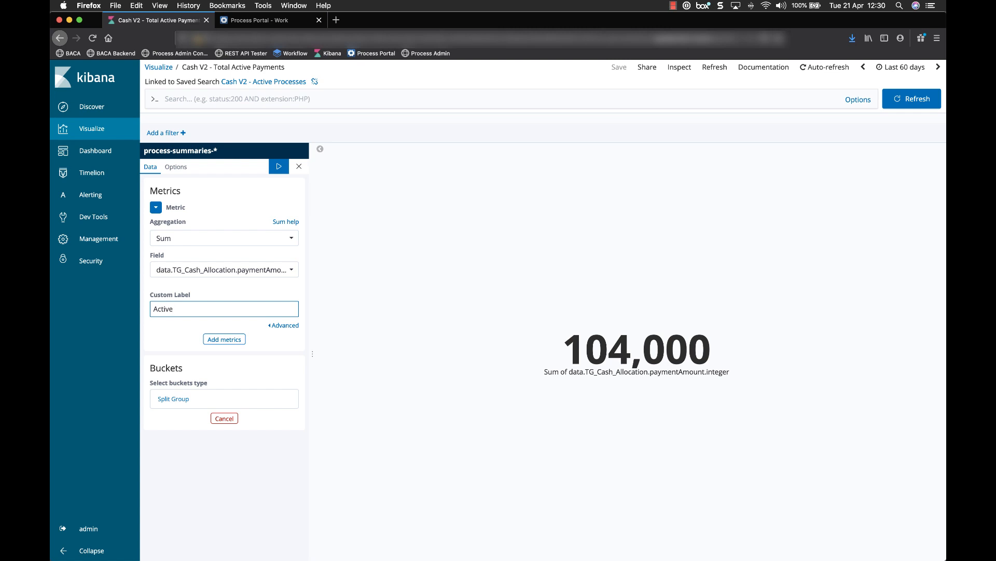
text( Payment Amount)
click(277, 166)
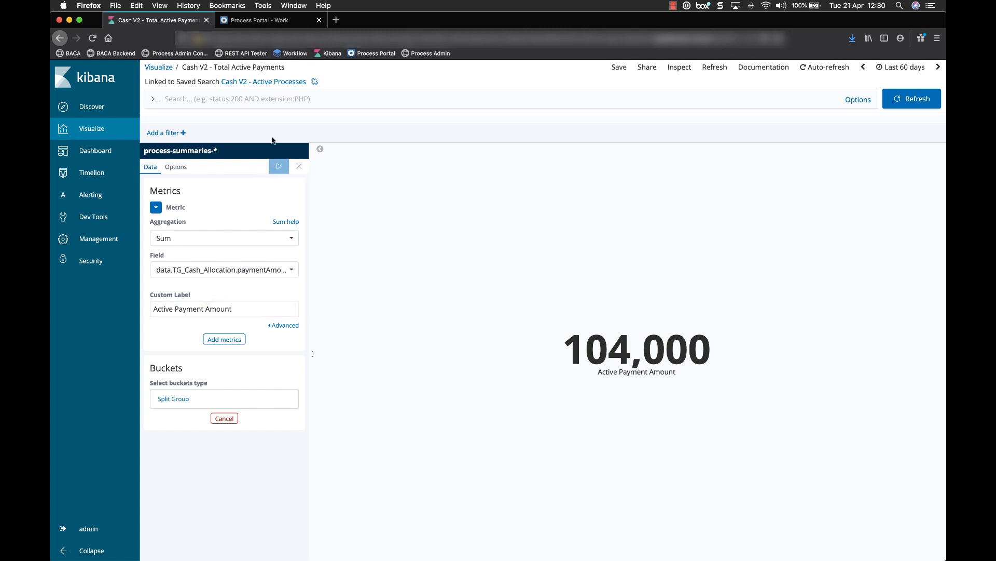
Step: Save the sum metric as a new visualization titled "Cash V2 - Total Active Payment Amount"
click(619, 70)
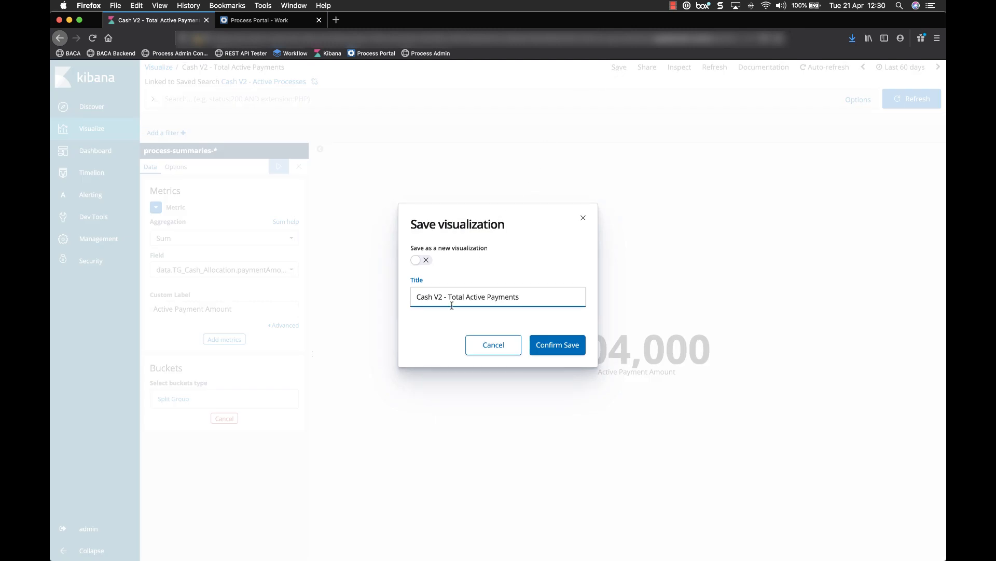
click(418, 262)
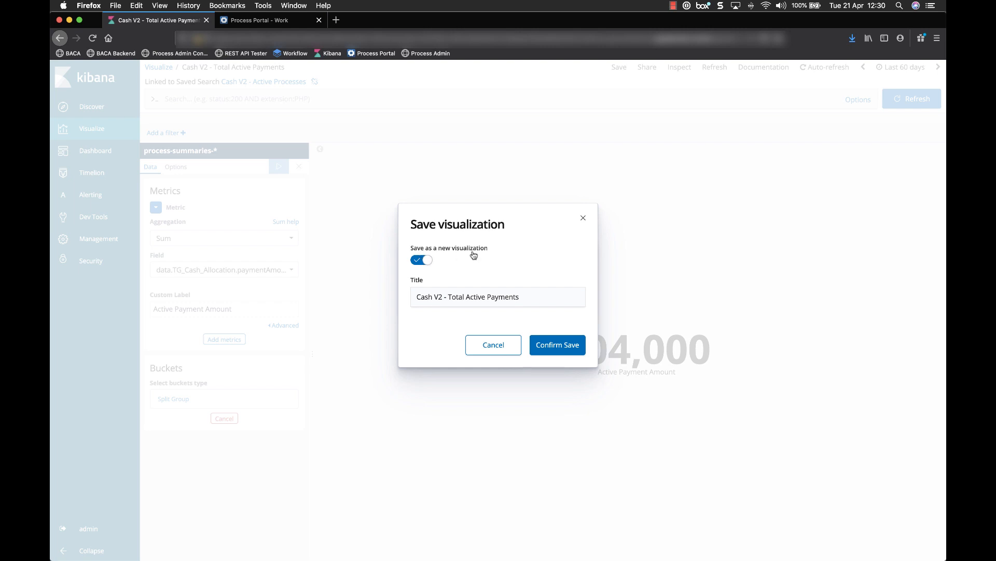
click(522, 294)
text(AMount)
key(BackSpace)
key(BackSpace)
key(BackSpace)
key(BackSpace)
key(BackSpace)
text(mount)
click(555, 345)
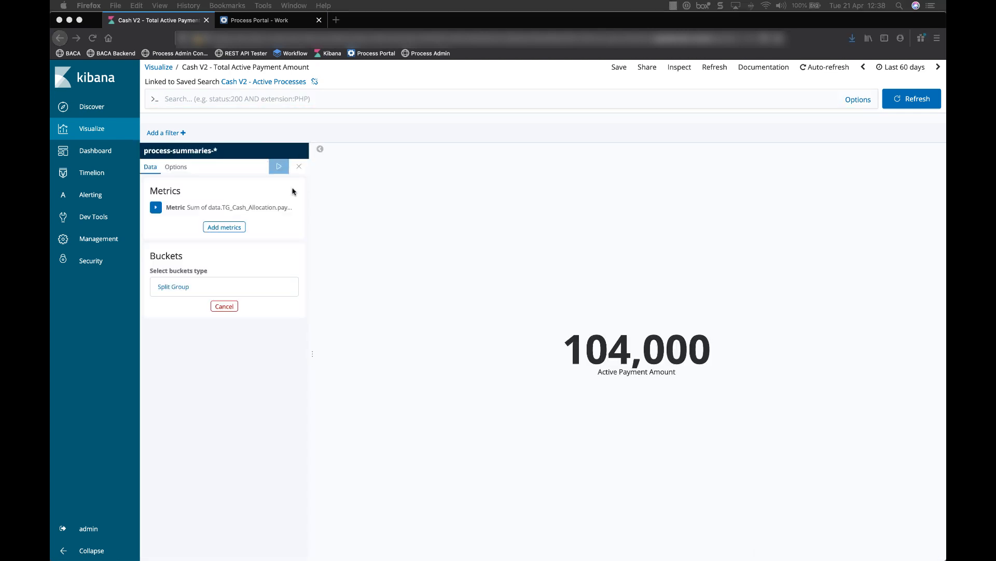
Step: Review the existing charts on the Cash Dashboard Active dashboard, including SLA breach by arrival date, waiting tasks and payments by payee
click(97, 151)
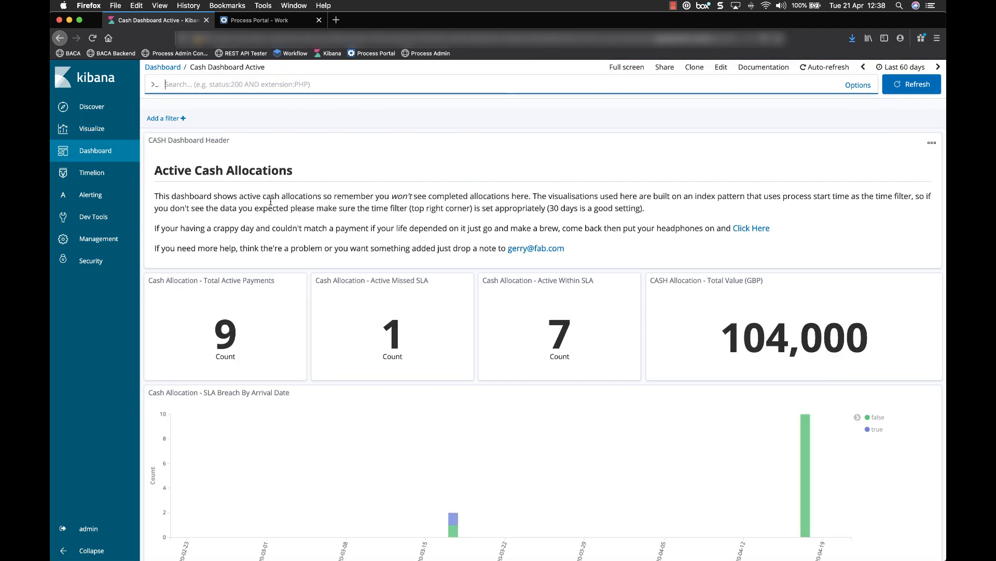
scroll(270, 202, down, 5)
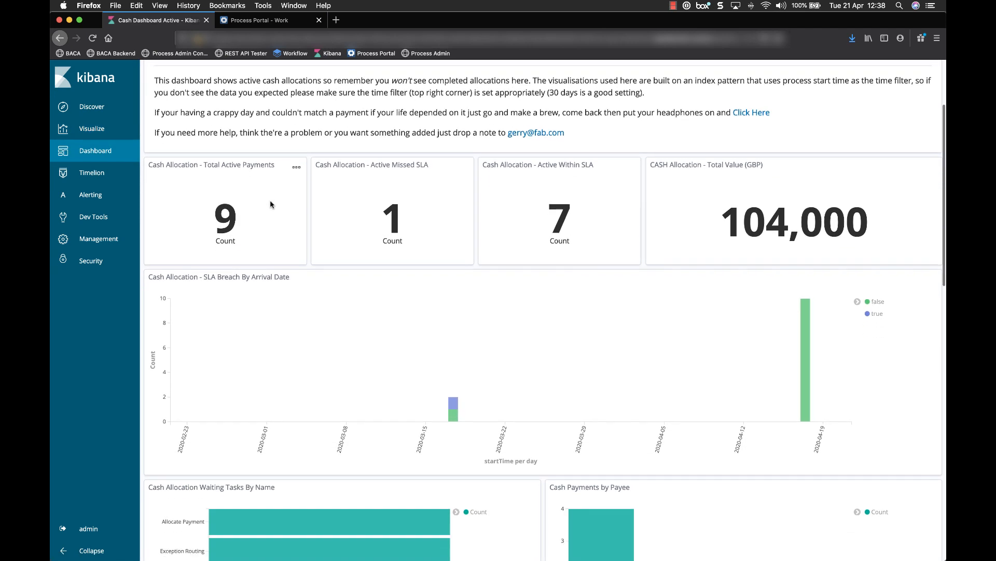
scroll(270, 200, down, 7)
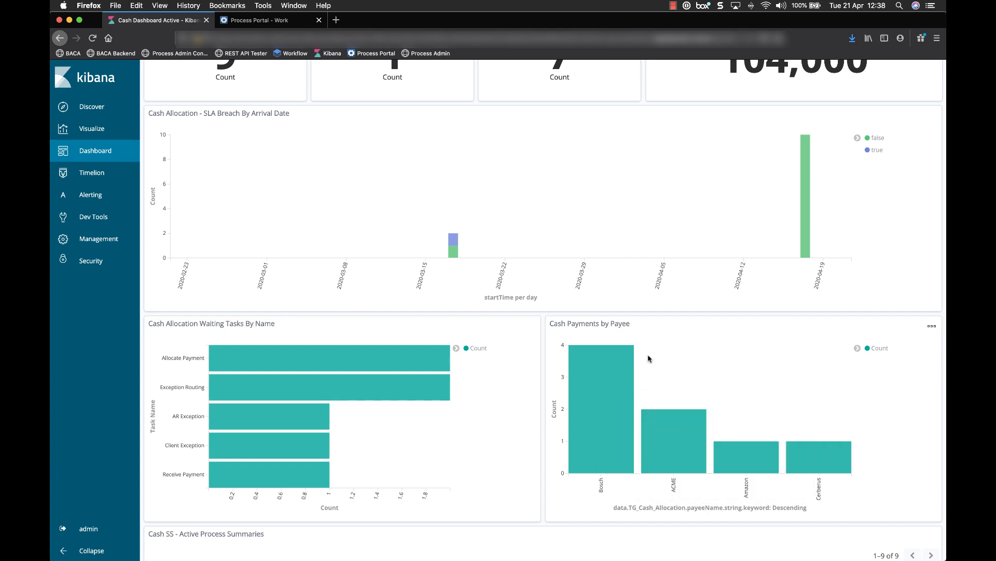
scroll(709, 376, up, 1)
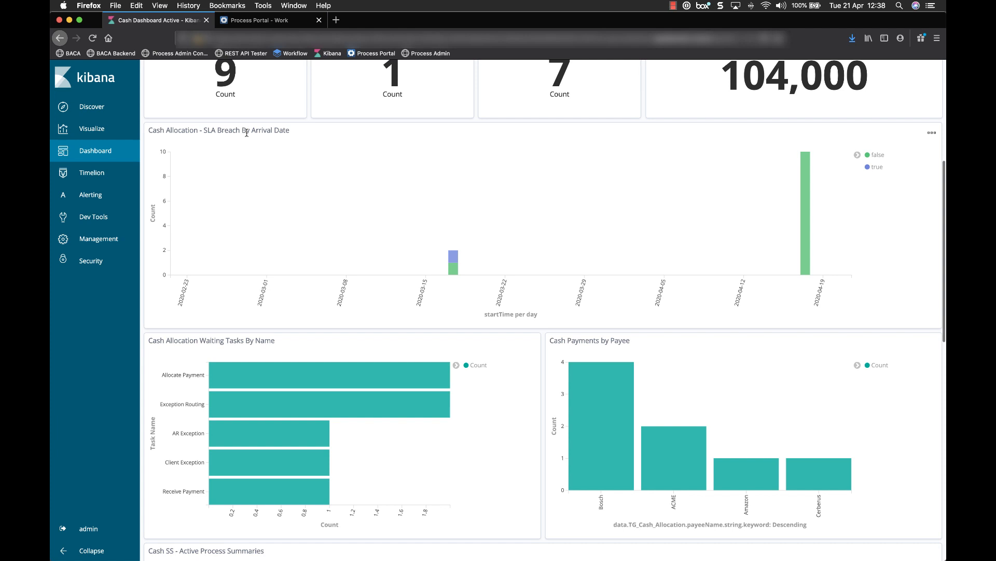
mouse_move(457, 257)
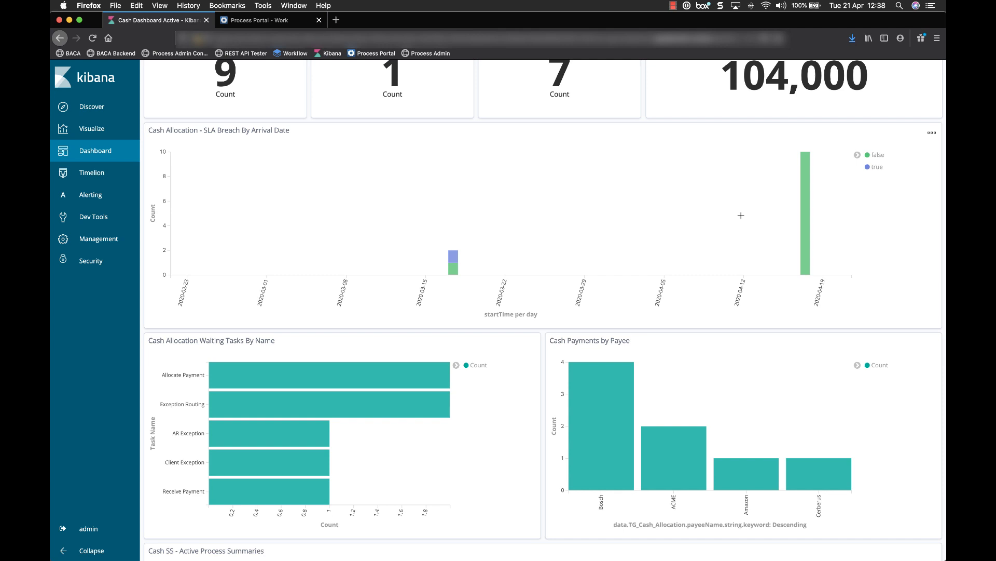
Step: Create a new Vertical Bar visualization based on the saved search "Cash V2 - Active Processes"
click(106, 130)
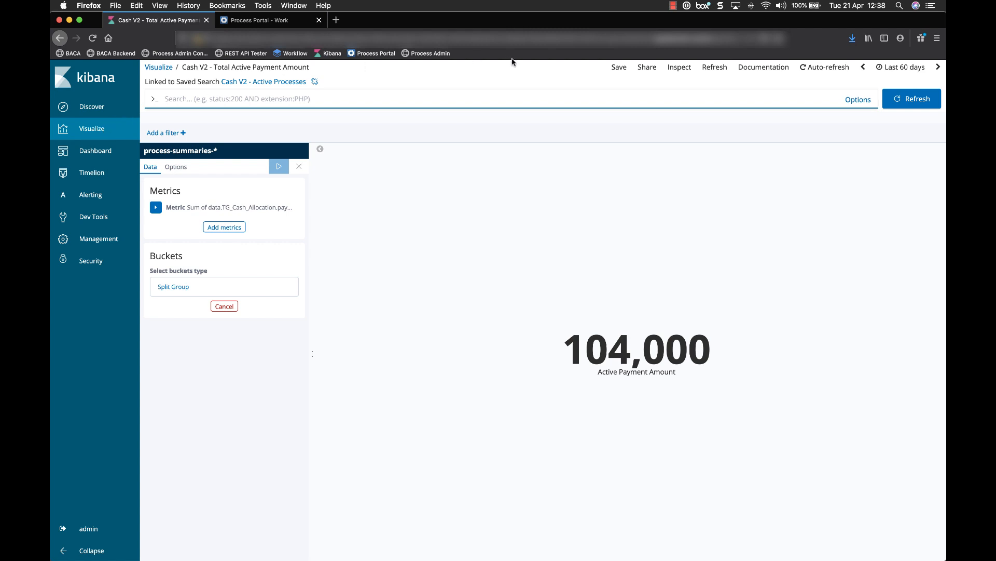
click(161, 70)
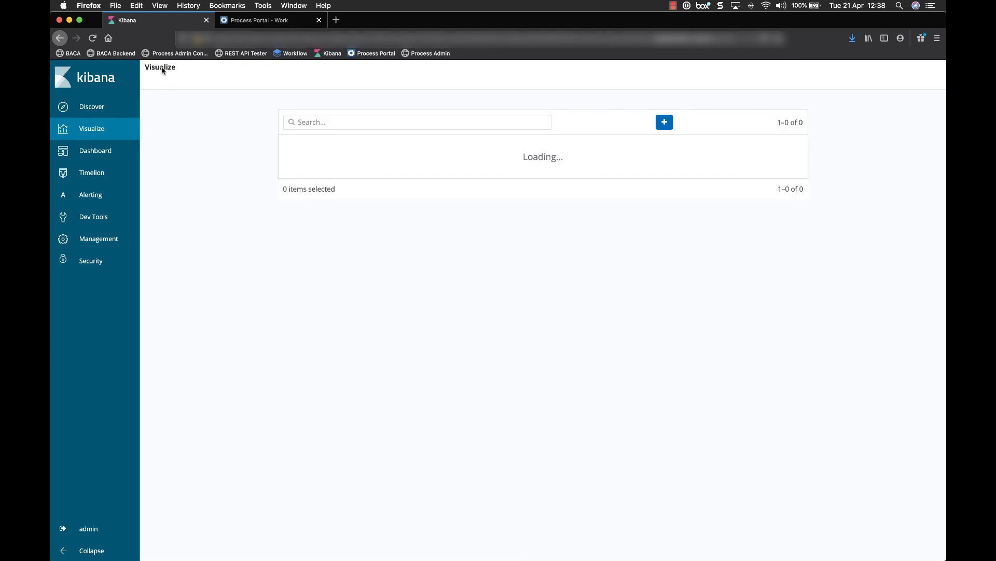
click(625, 123)
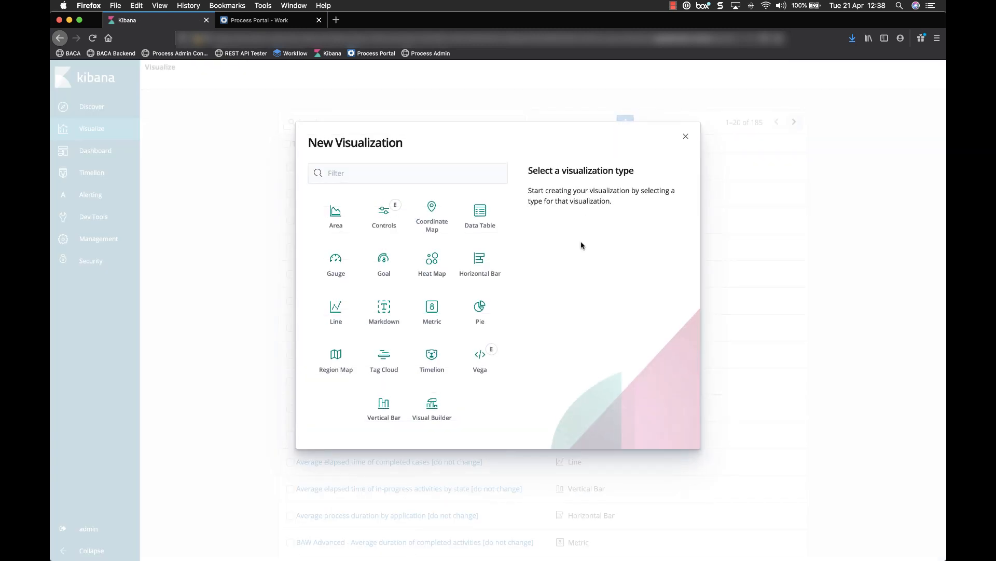
click(392, 404)
click(530, 138)
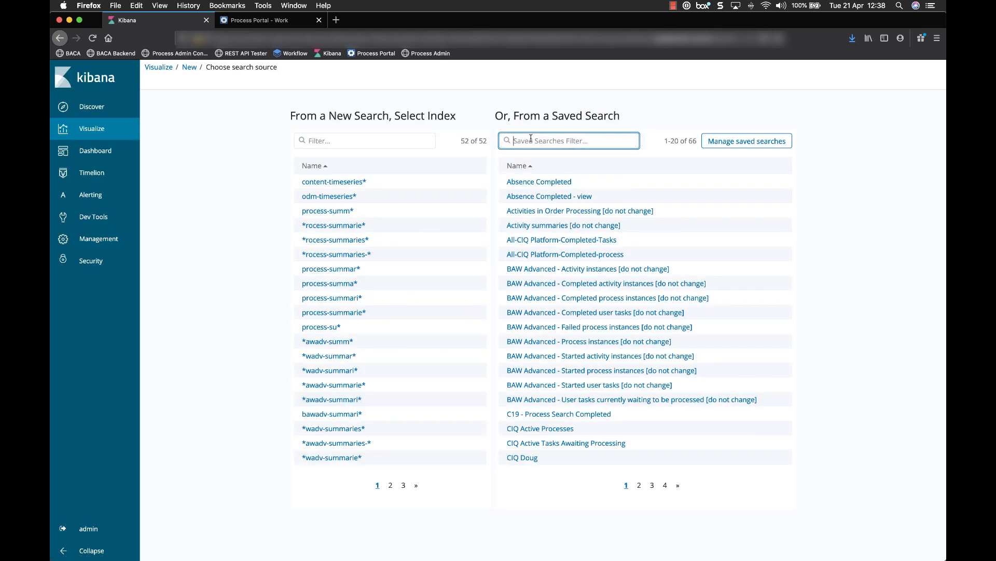
text(CAsh)
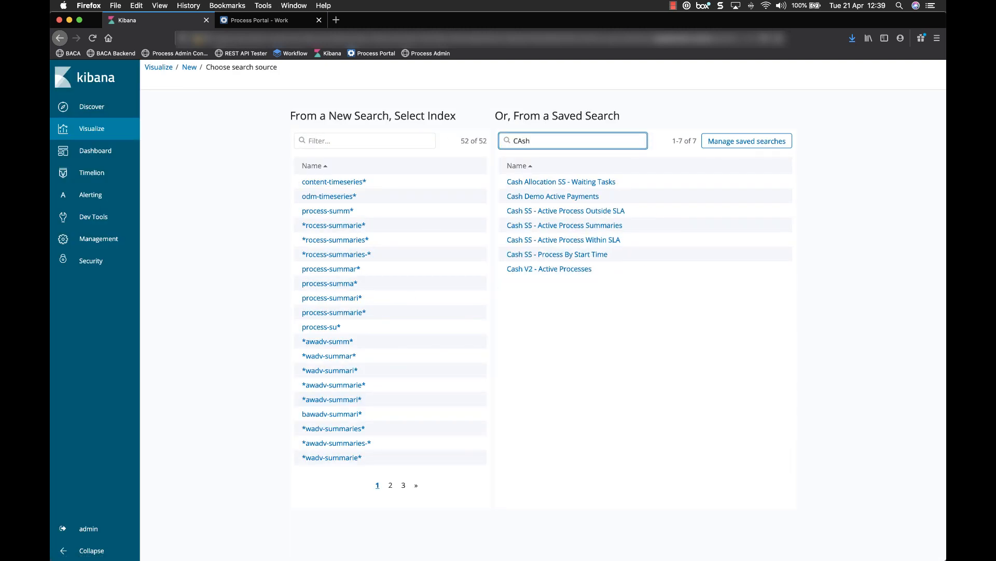
click(564, 269)
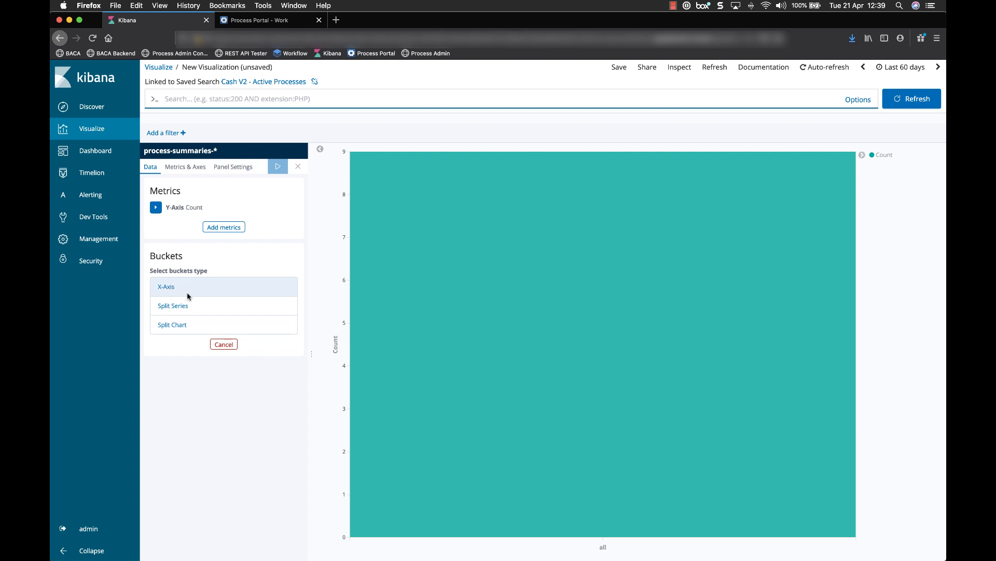
Step: Add an X-Axis bucket with a Terms aggregation on the data.TG_Cash_Allocation payeeName field
click(169, 287)
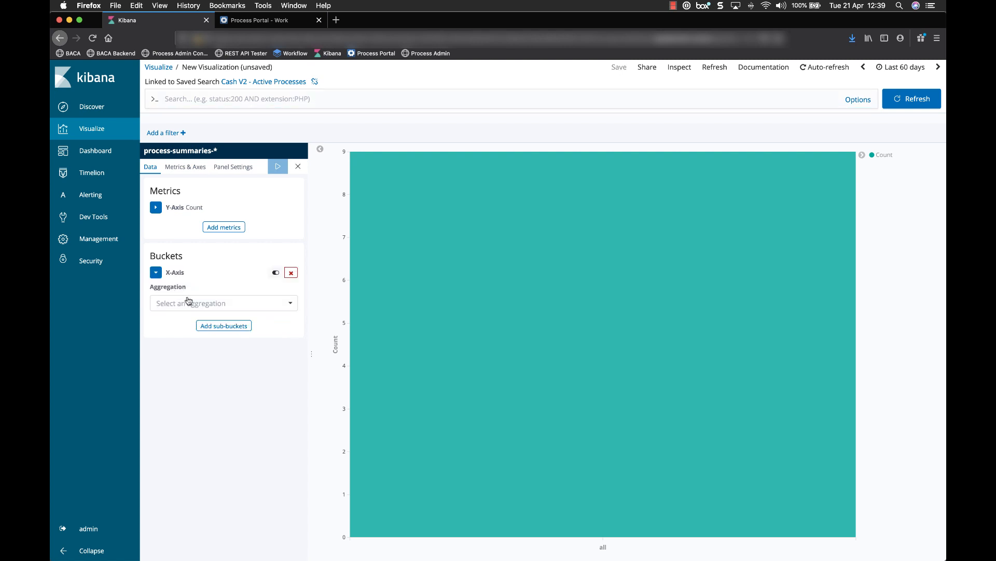
click(205, 305)
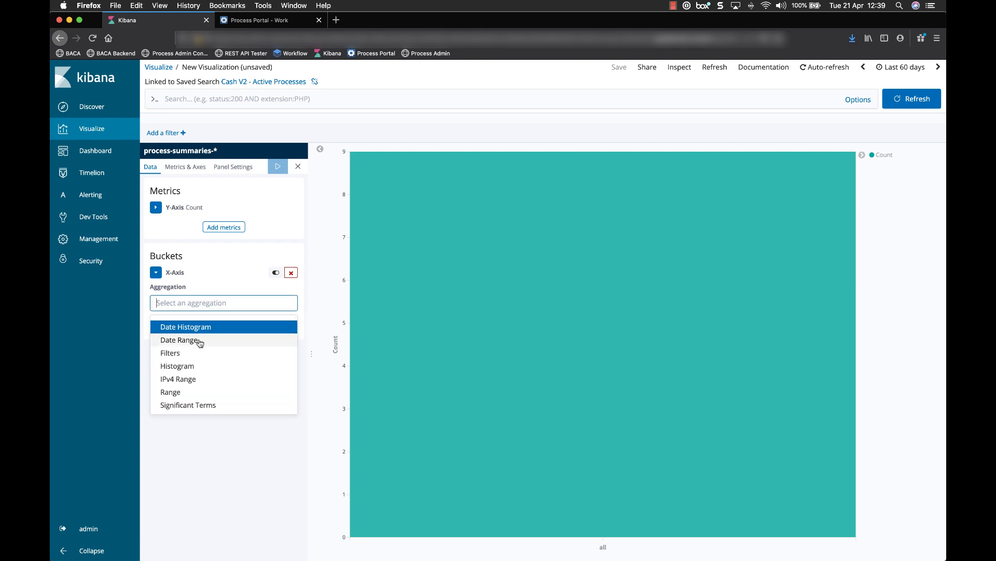
scroll(201, 353, down, 1)
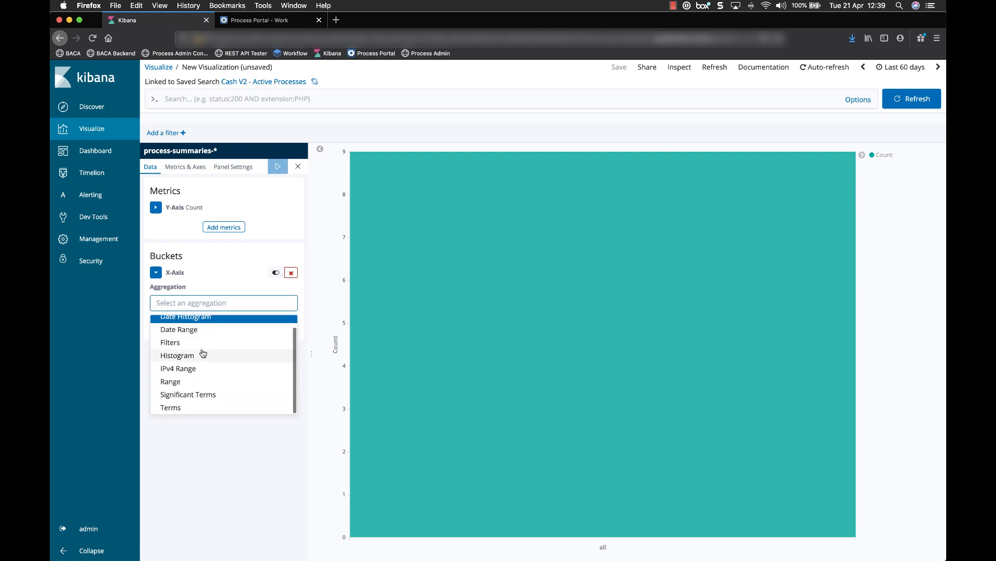
click(172, 408)
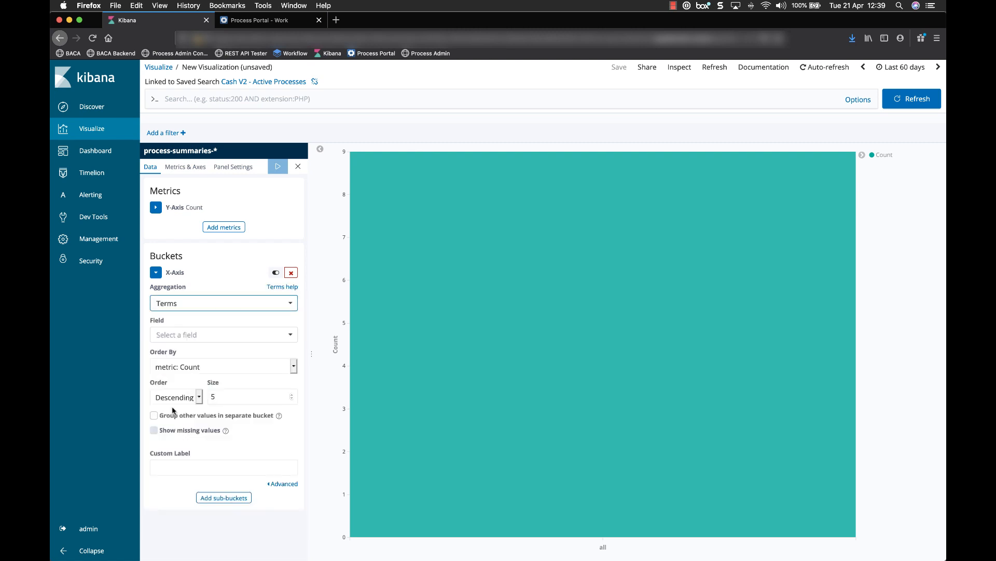
click(203, 338)
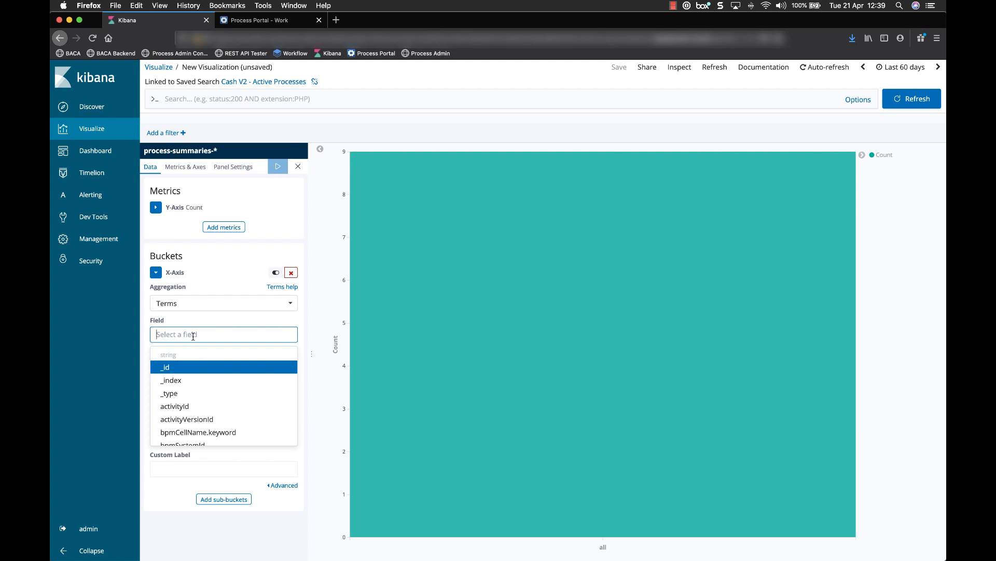
text(P)
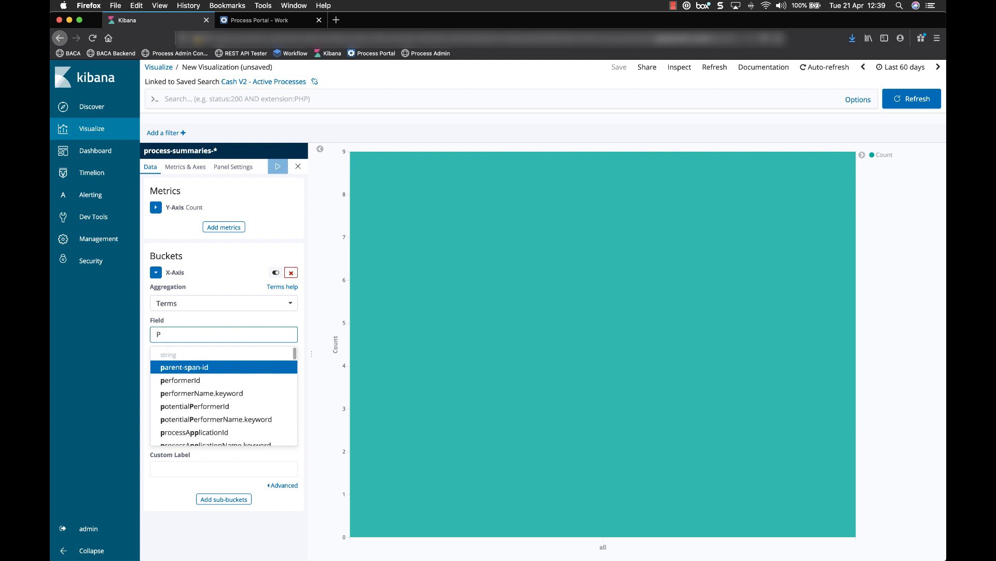
text(aye)
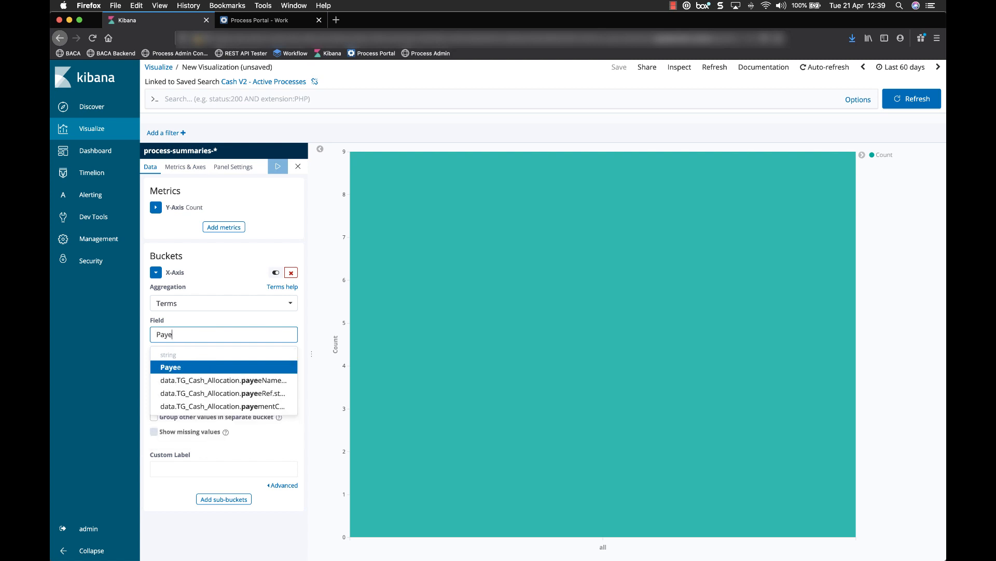
click(203, 379)
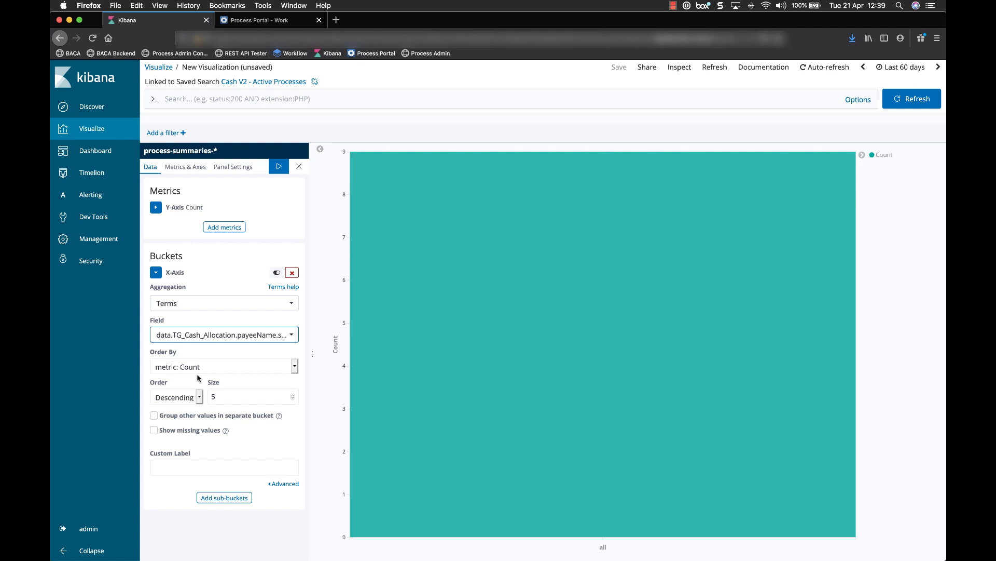
Step: Label the X-Axis bucket "Payee" and apply the changes to the bar chart
click(191, 462)
text(Payee)
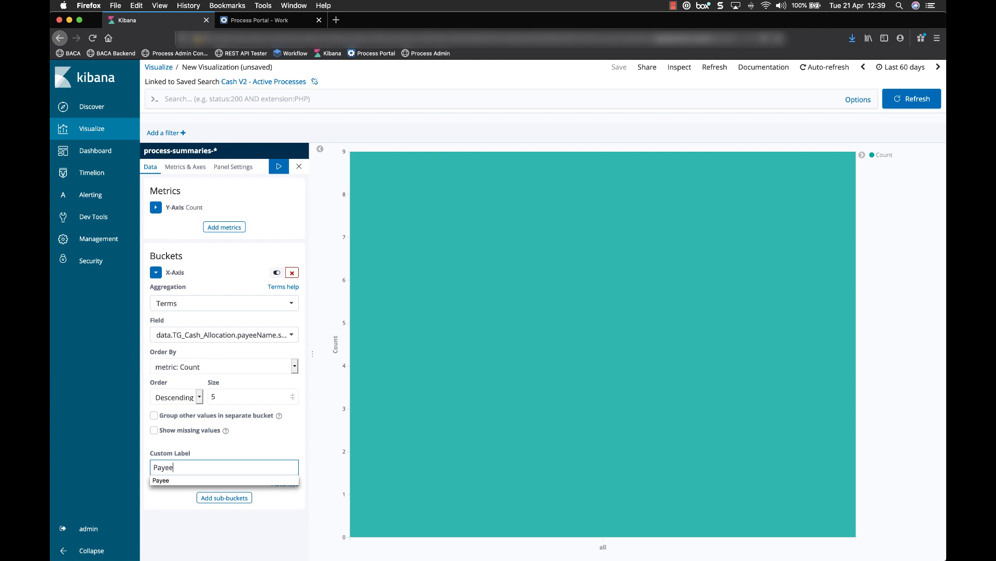
click(280, 167)
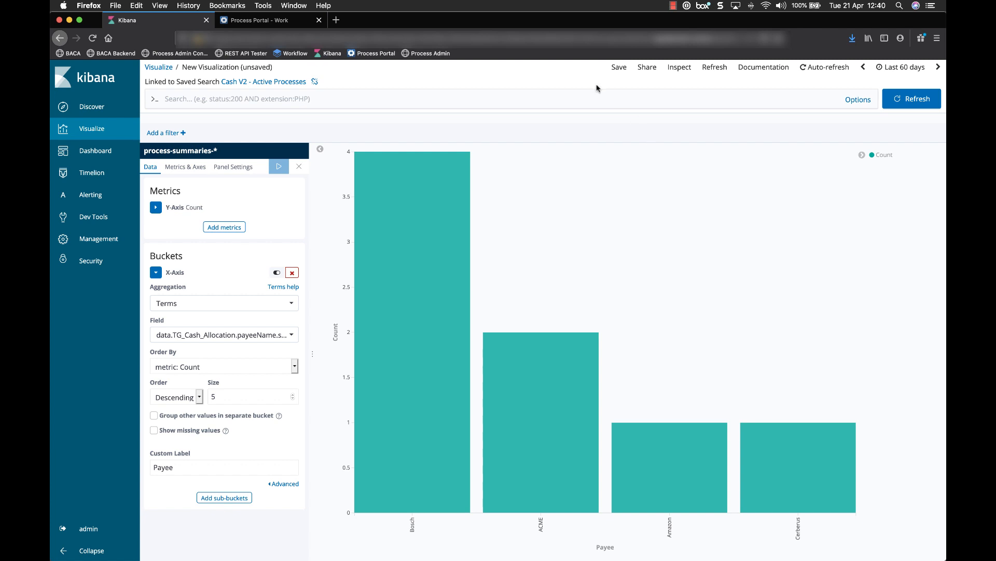
Step: Save the bar chart visualization with the title "Cash V2 Payments by Payee"
click(619, 69)
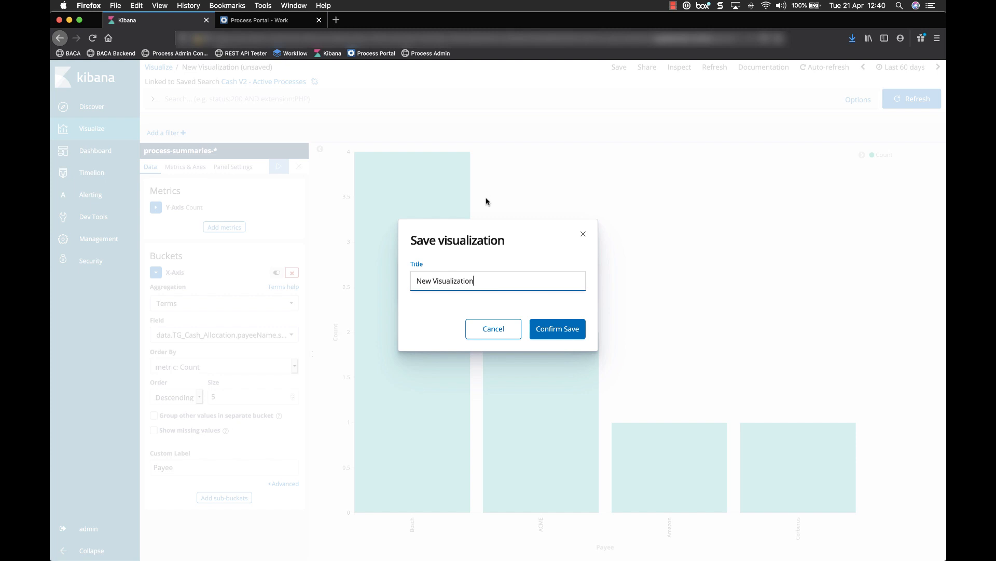
key(BackSpace)
key(BackSpace)
key(BackSpace)
key(BackSpace)
key(BackSpace)
key(BackSpace)
key(BackSpace)
key(BackSpace)
key(BackSpace)
key(BackSpace)
key(BackSpace)
key(BackSpace)
key(BackSpace)
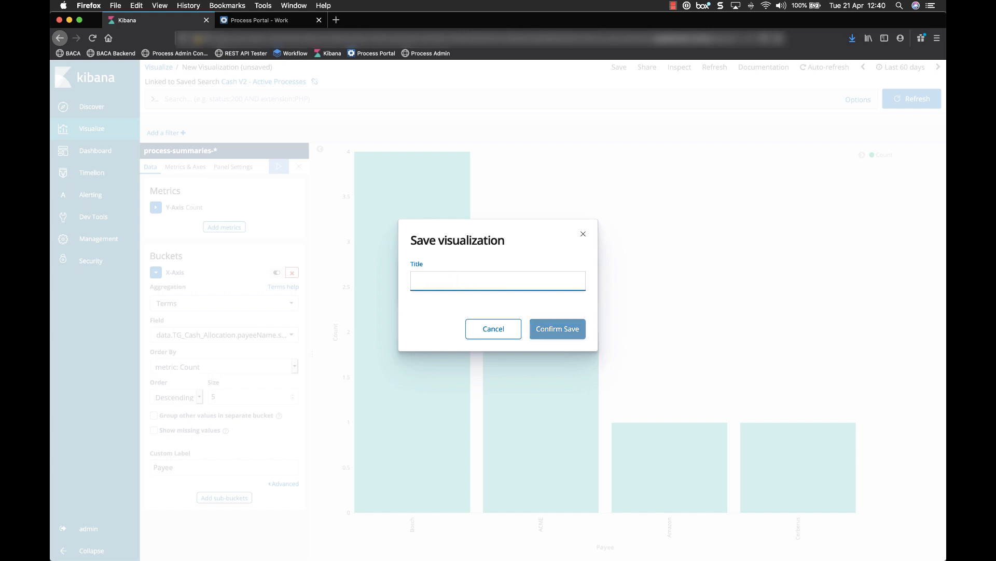
text(Cash V2 P)
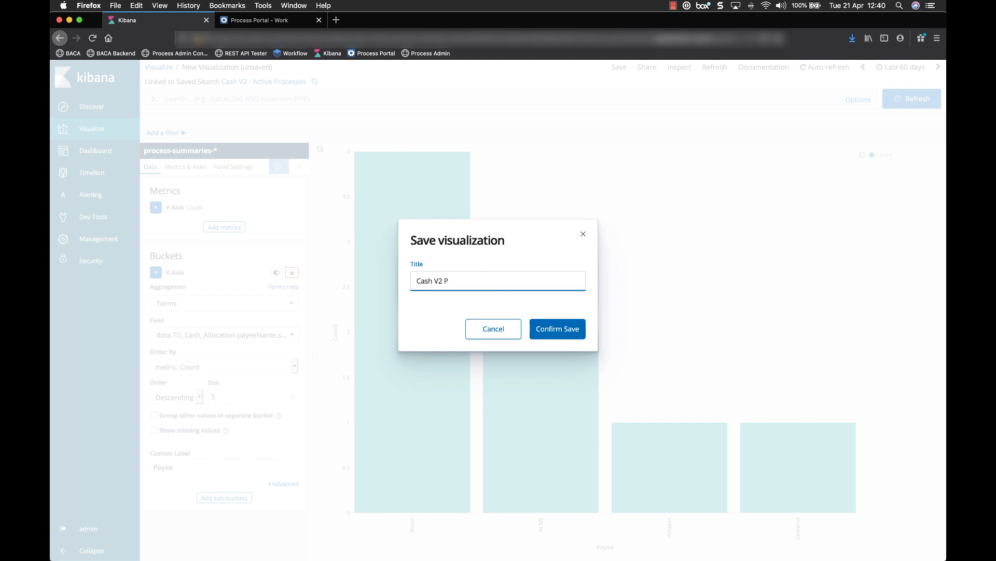
text(ayments by Payee)
click(545, 325)
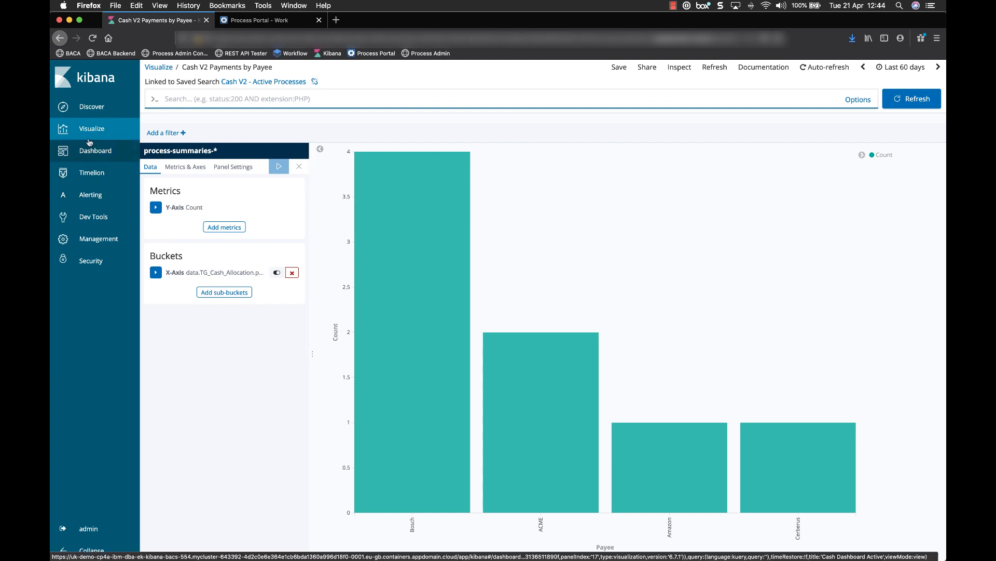
Step: Examine the fields of the Cerberus process record in Discover, including data.TG_Cash_Allocation.slaBreach.string
click(91, 107)
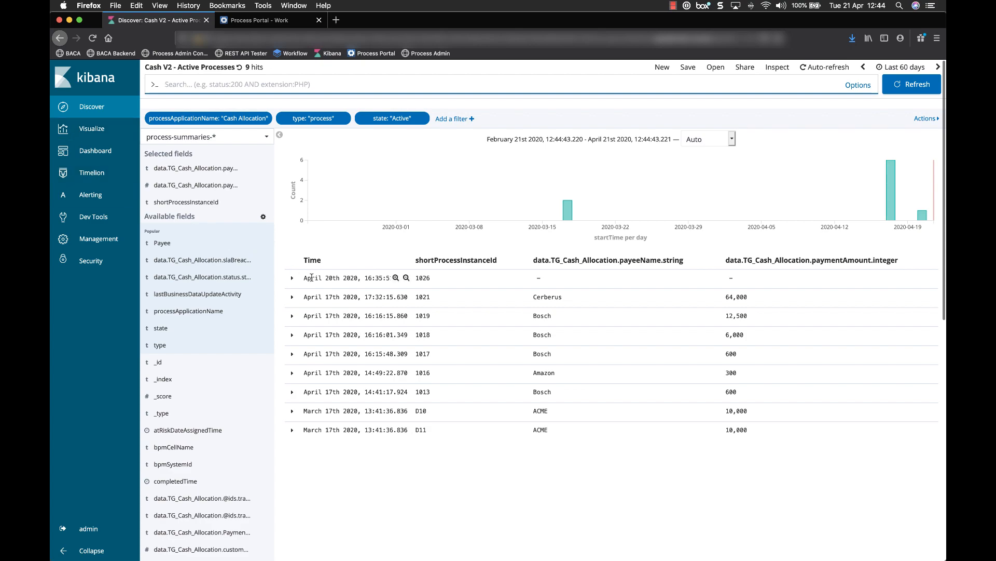
click(292, 297)
scroll(415, 328, down, 8)
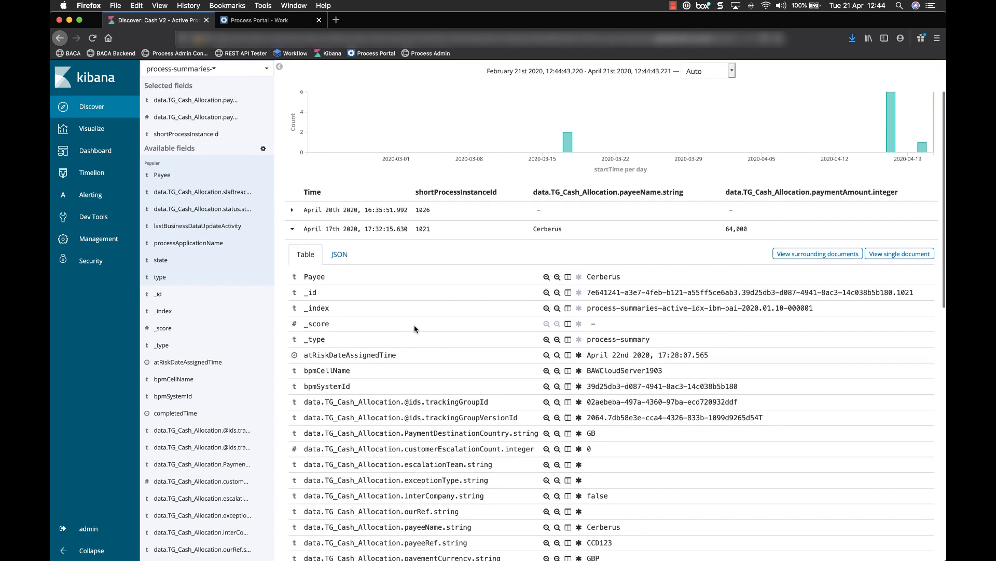
scroll(415, 328, down, 1)
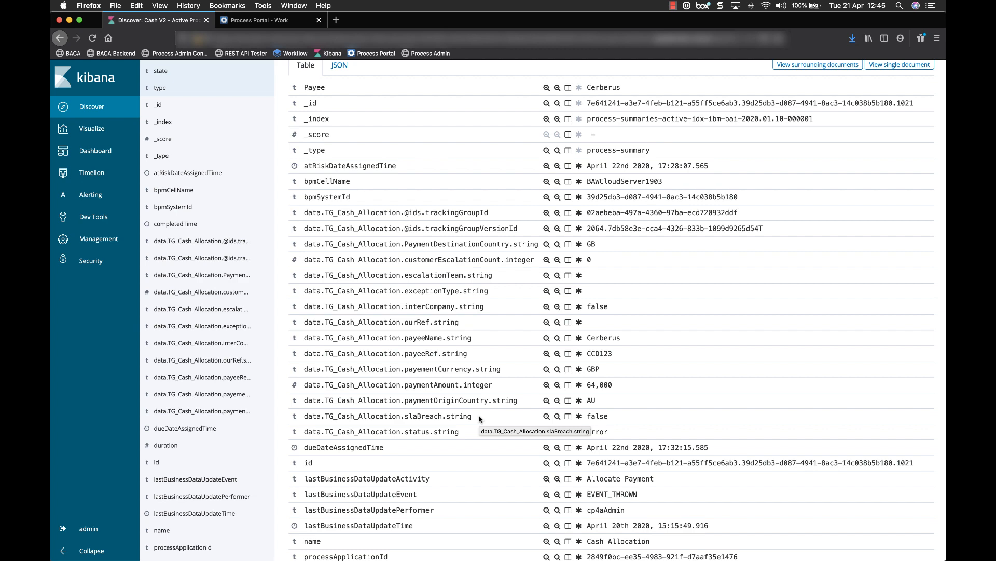
scroll(227, 255, up, 5)
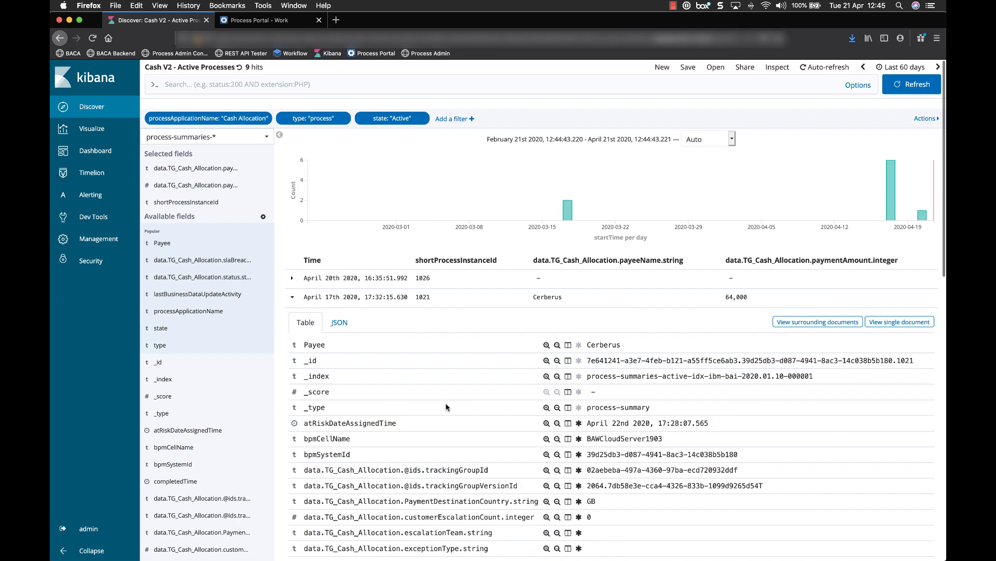
Step: Replace the payee X-Axis bucket of the bar chart with a Date Histogram on startTime and apply the changes
click(95, 129)
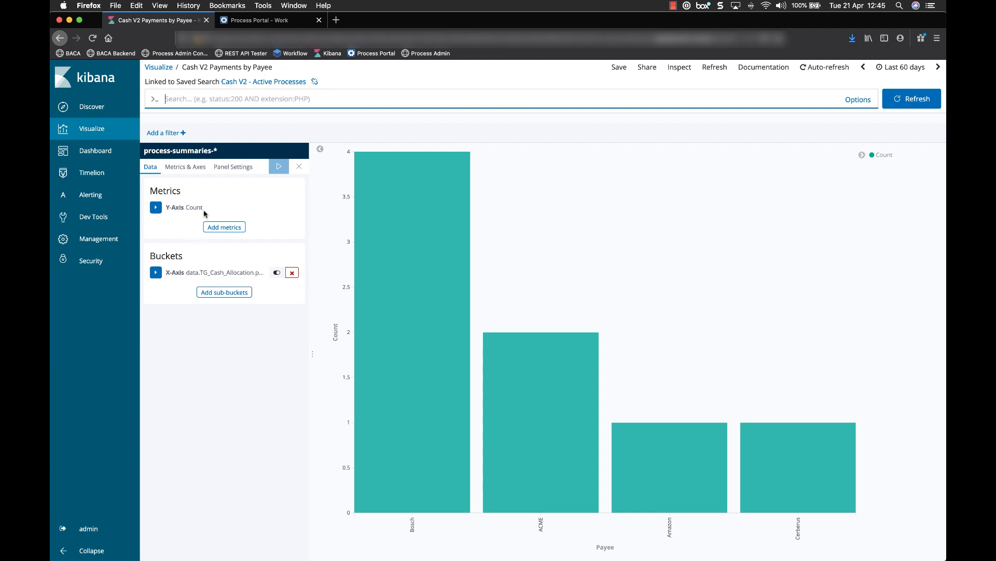
click(292, 273)
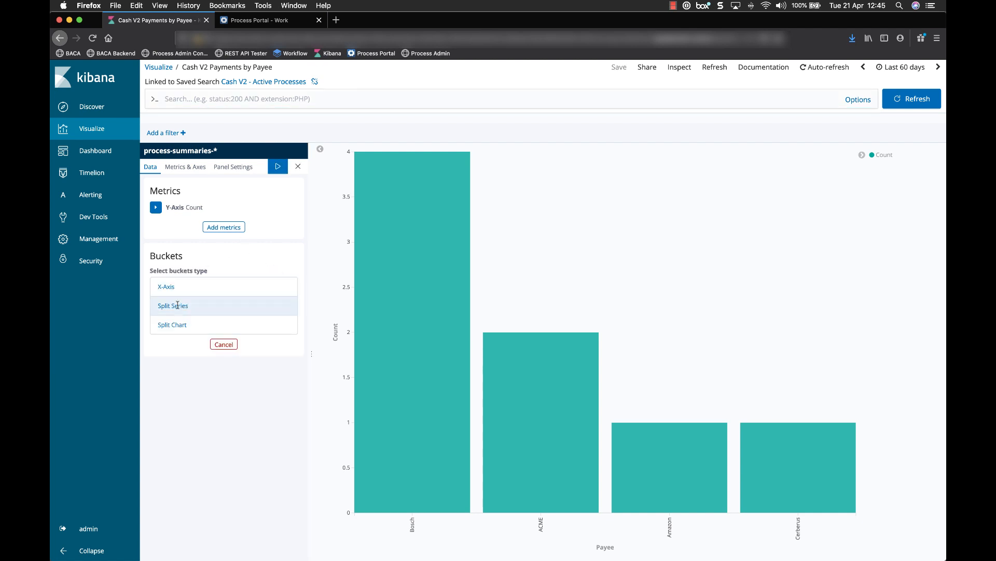
click(166, 286)
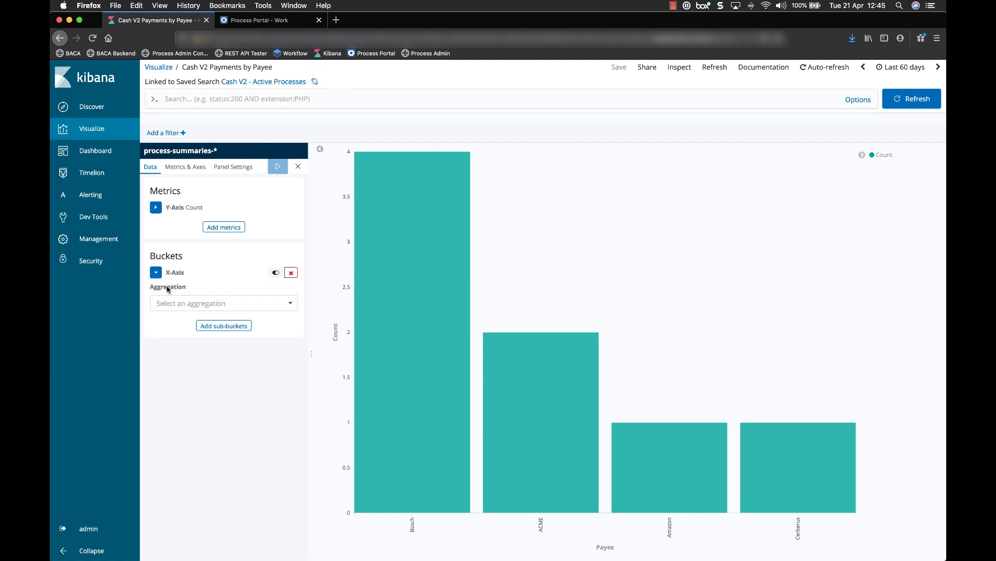
click(237, 310)
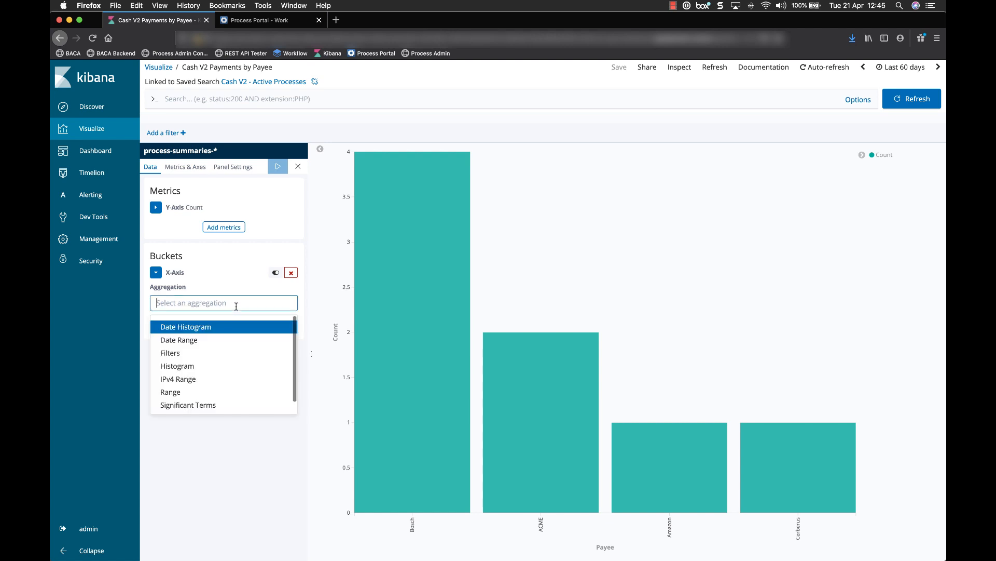
click(203, 327)
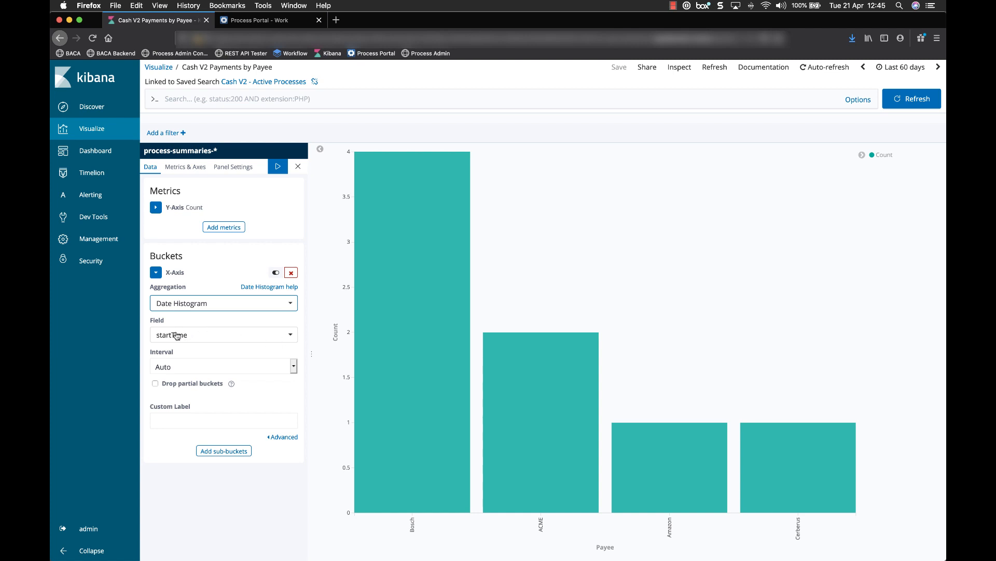
click(226, 336)
click(226, 335)
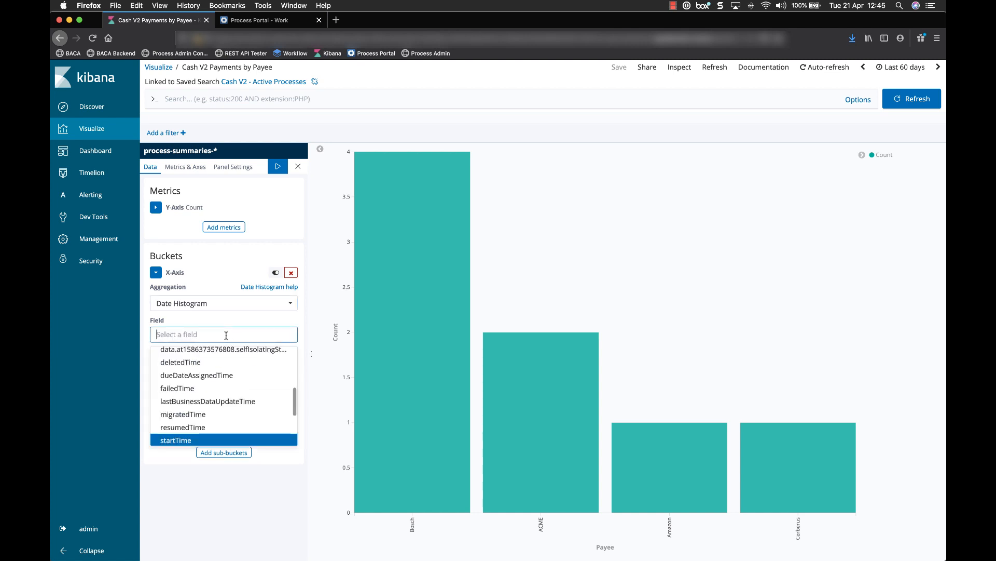
click(230, 440)
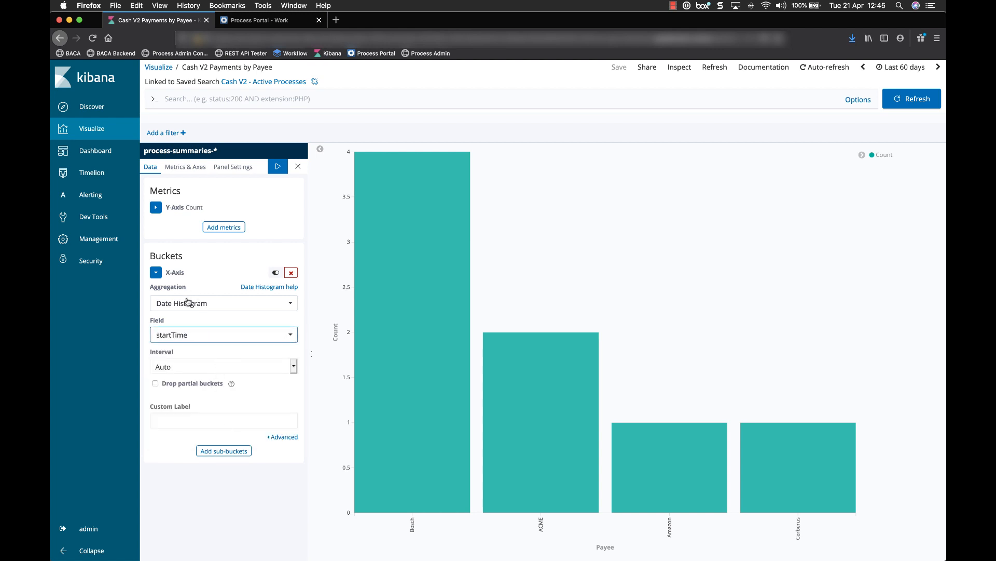
click(278, 166)
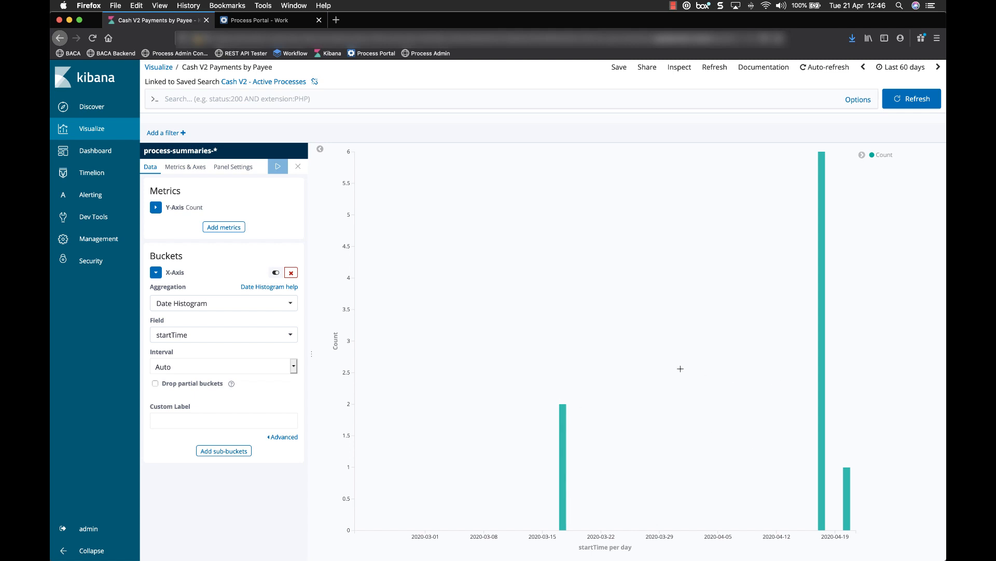
Step: Add a Split Series sub-bucket with a Terms aggregation on the data.TG_Cash_Allocation.slaBreach field and apply the changes
click(229, 452)
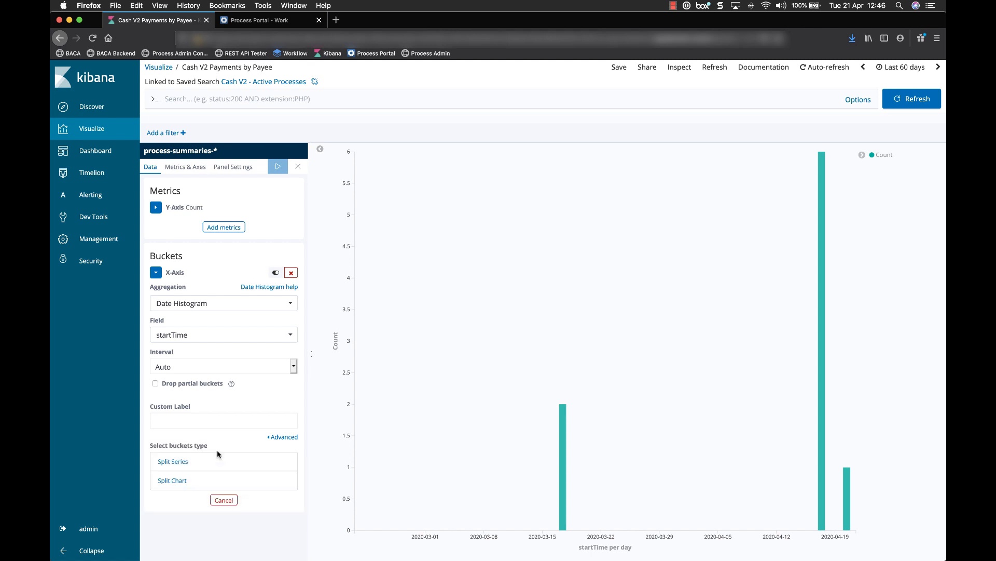
click(179, 462)
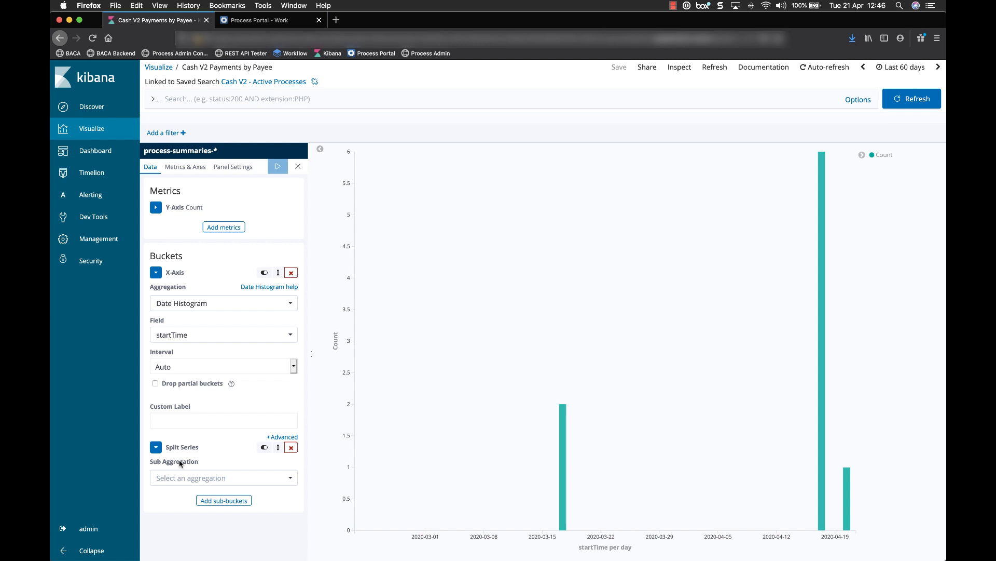
click(260, 482)
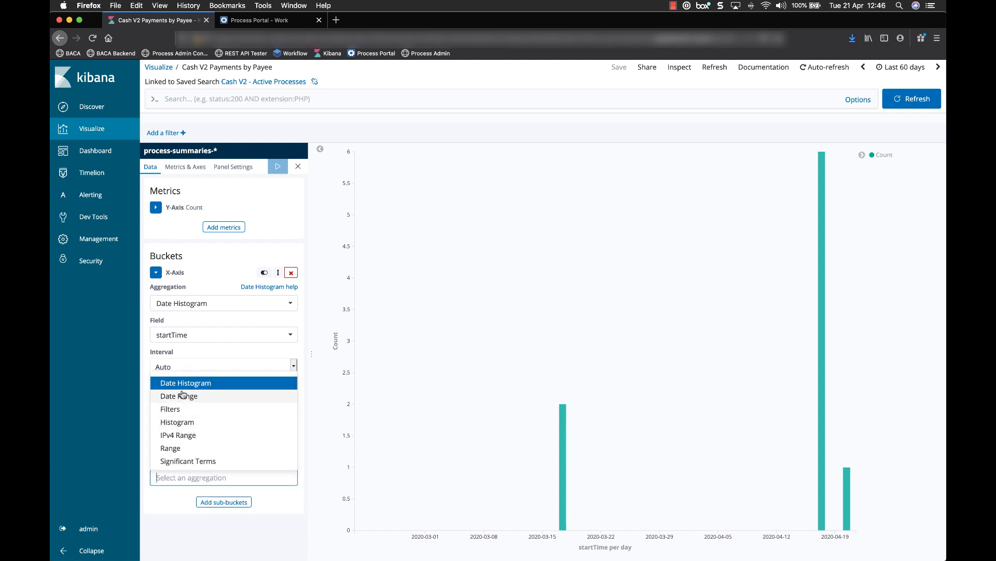
scroll(207, 431, down, 1)
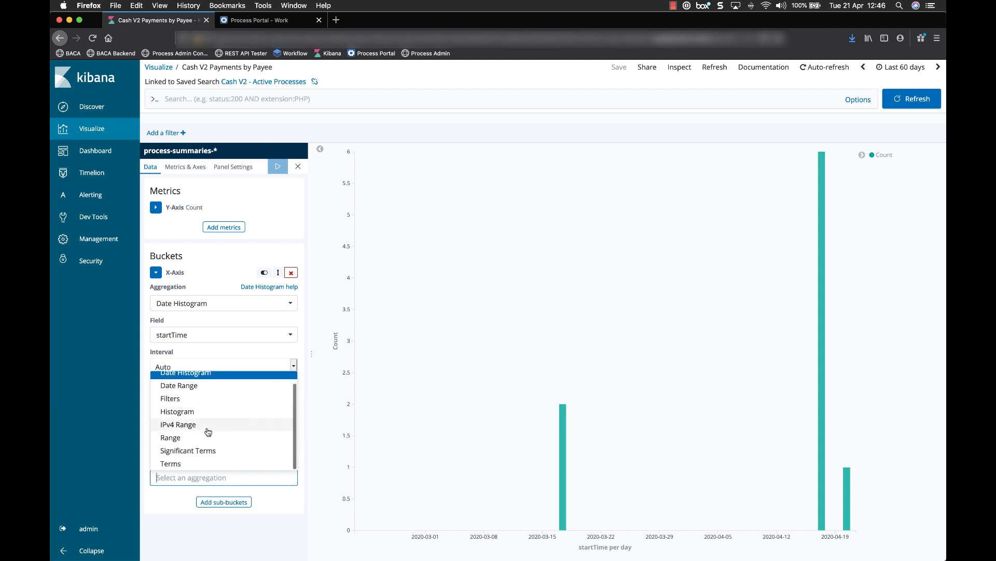
click(172, 463)
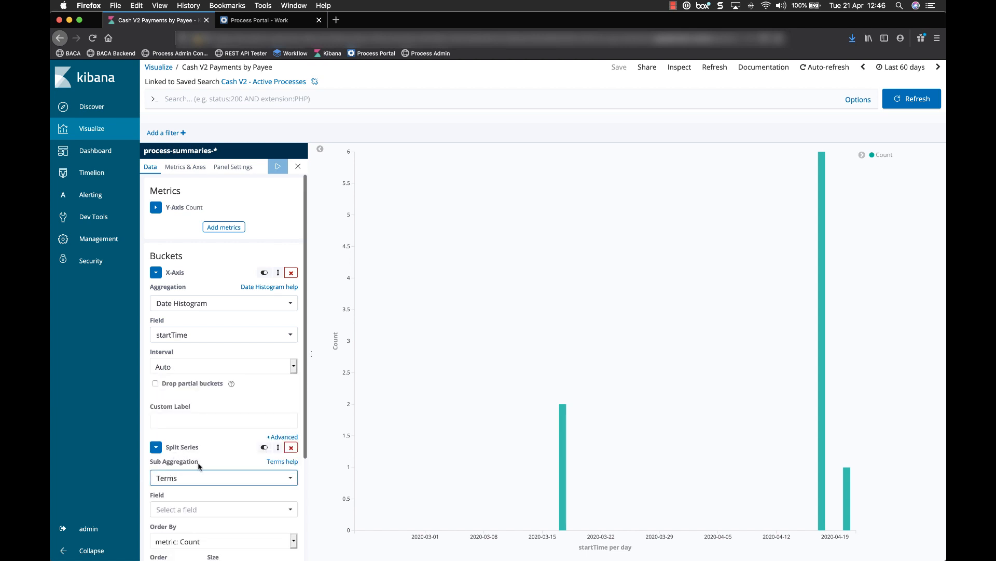
scroll(199, 466, down, 5)
click(182, 382)
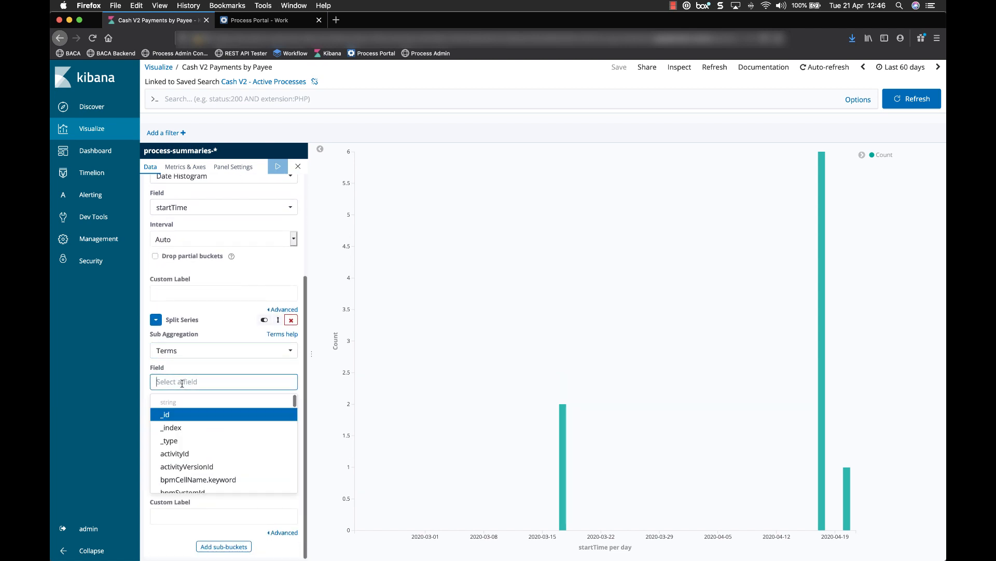
text(sl)
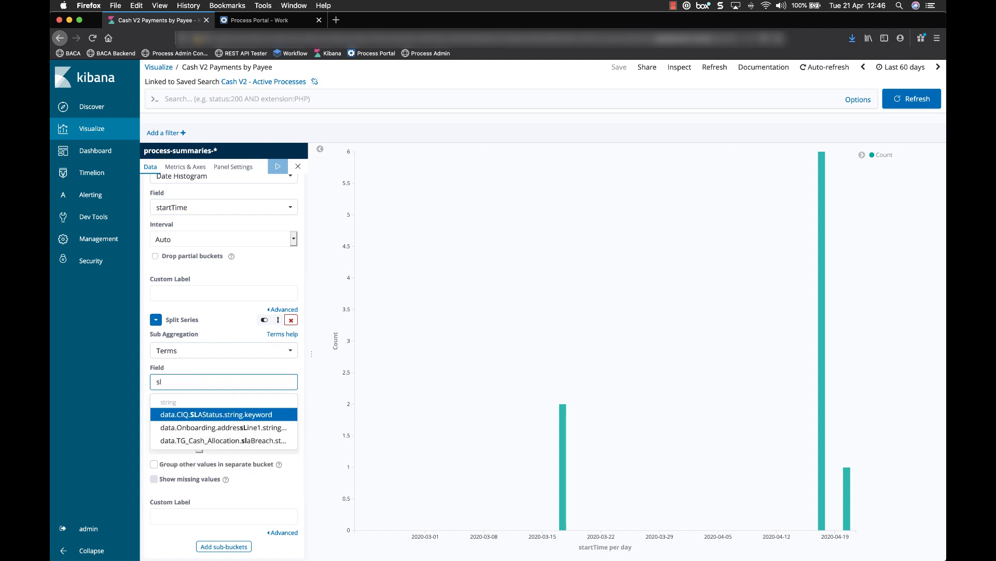
text(a)
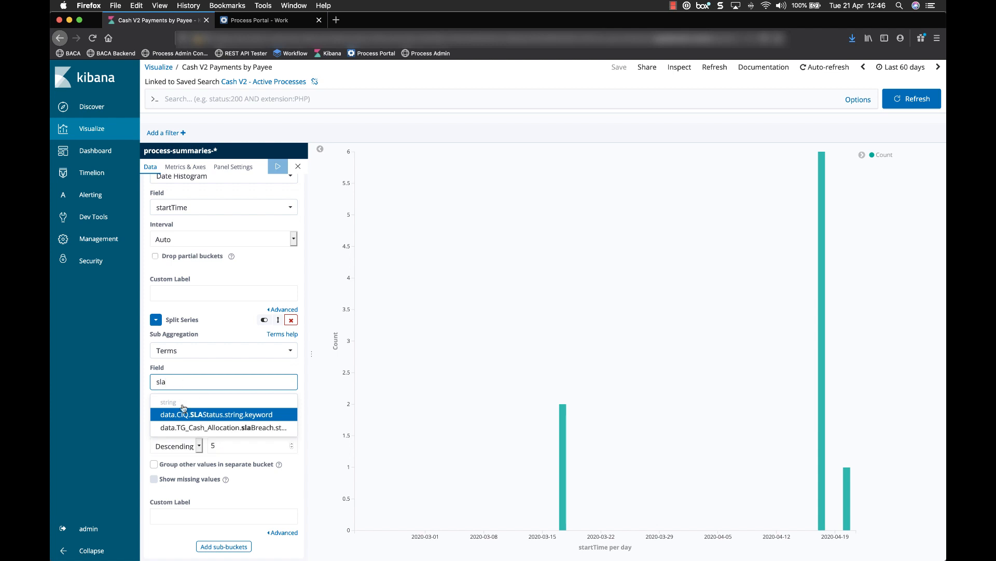
click(262, 428)
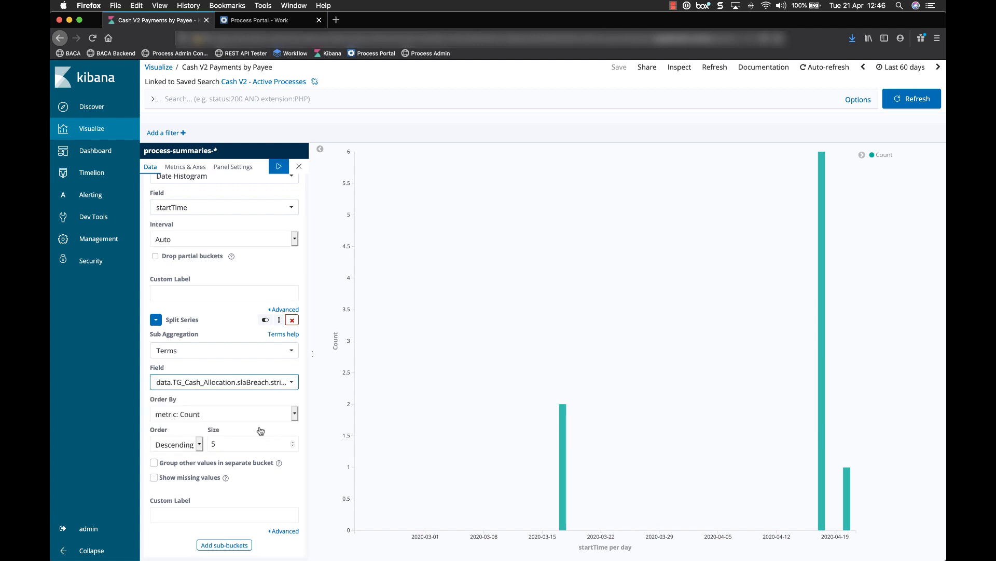
click(278, 167)
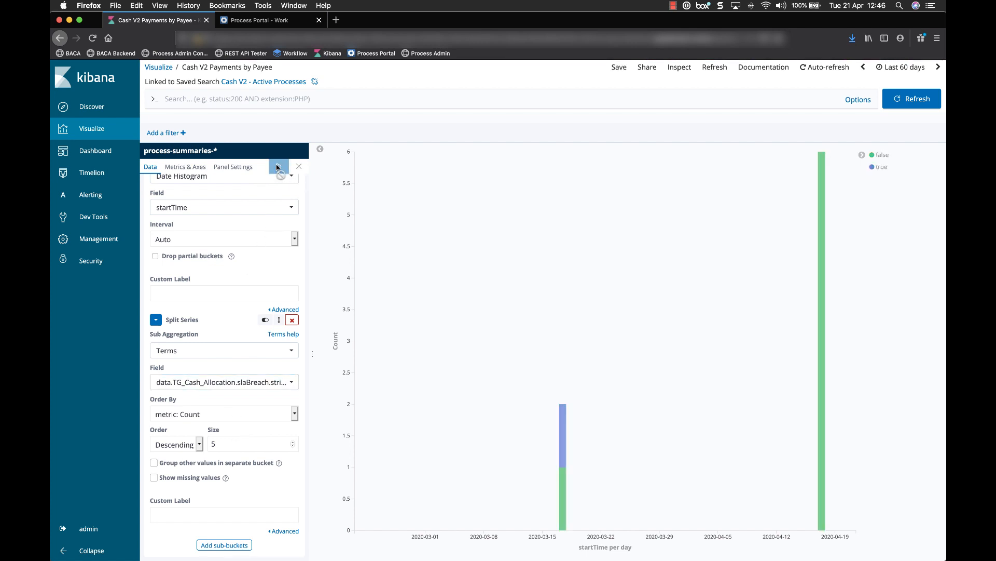
mouse_move(563, 439)
Step: Save the chart as a new visualization titled "Cash V2 Payments by Arrival Date SLA"
click(621, 71)
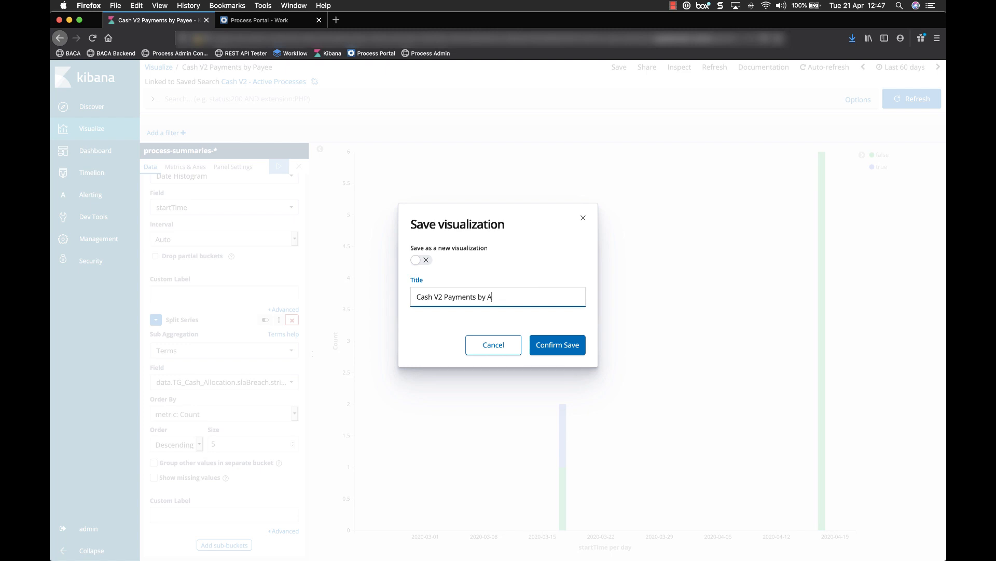
text(al Date SLA)
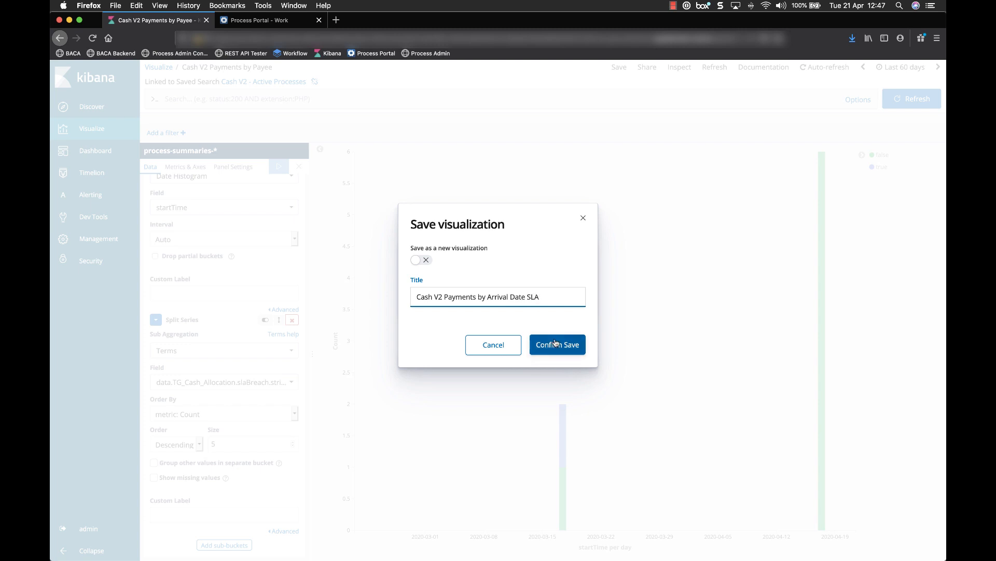
click(417, 260)
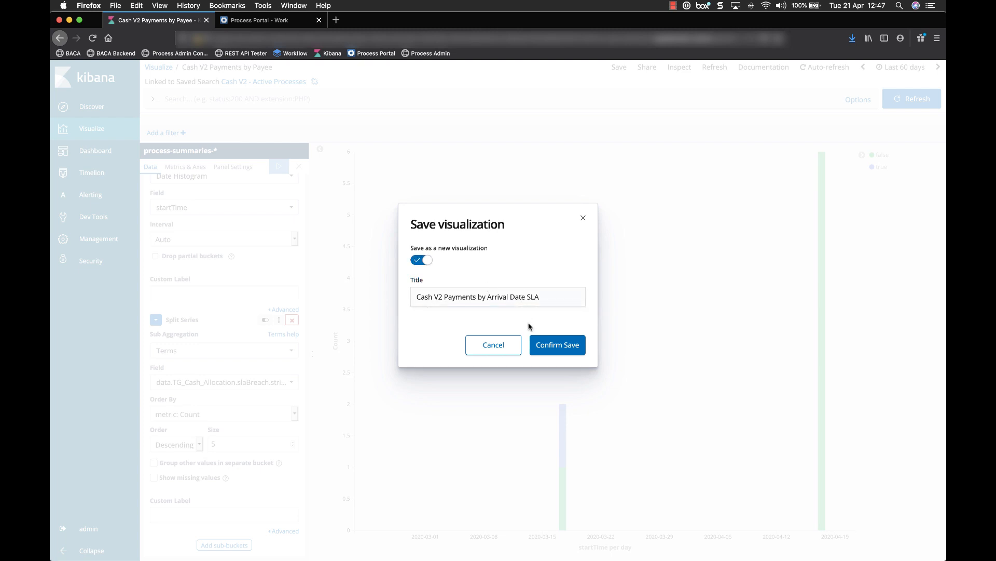
click(557, 345)
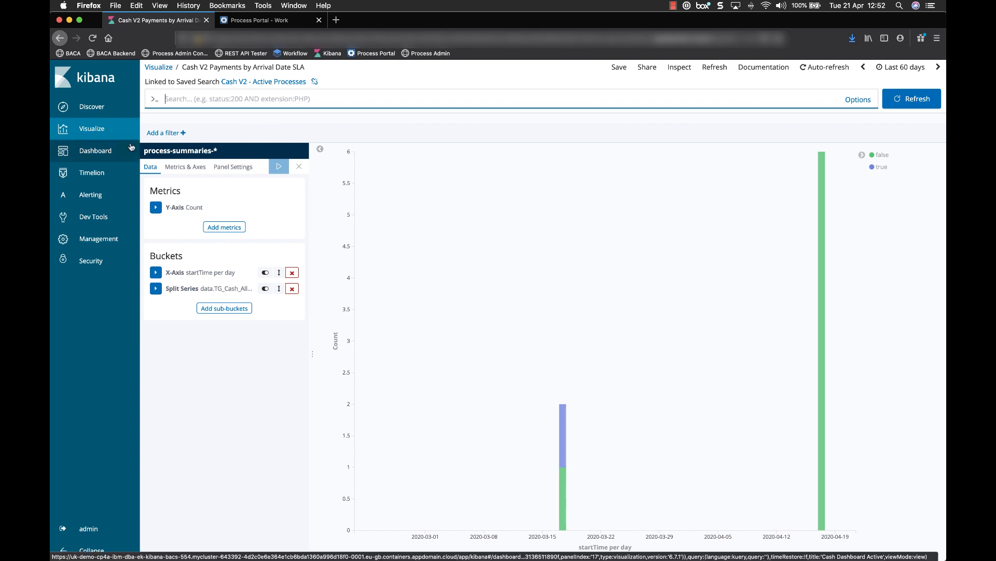
Step: Leave the Cash Dashboard Active dashboard and create a new empty dashboard
click(100, 151)
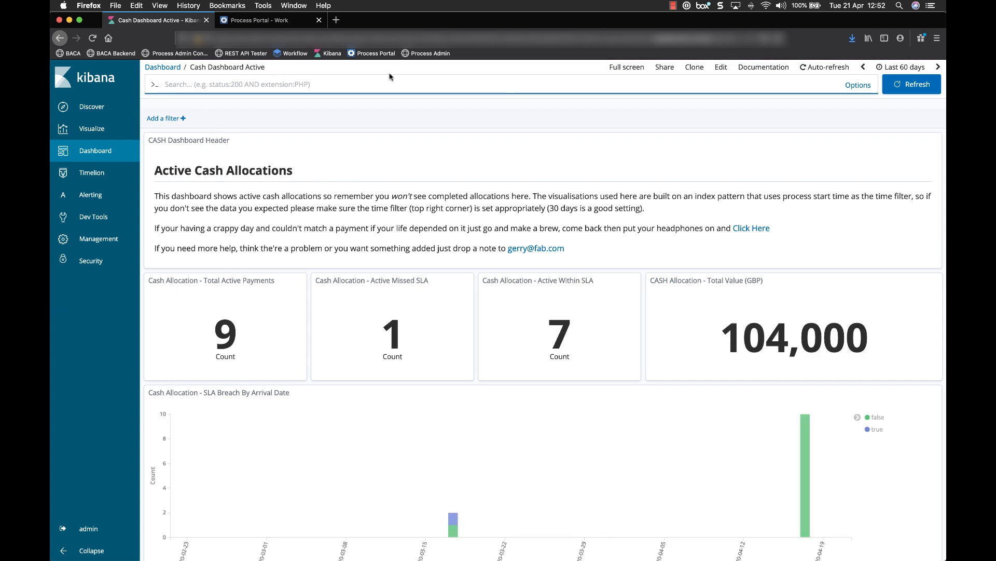
click(157, 69)
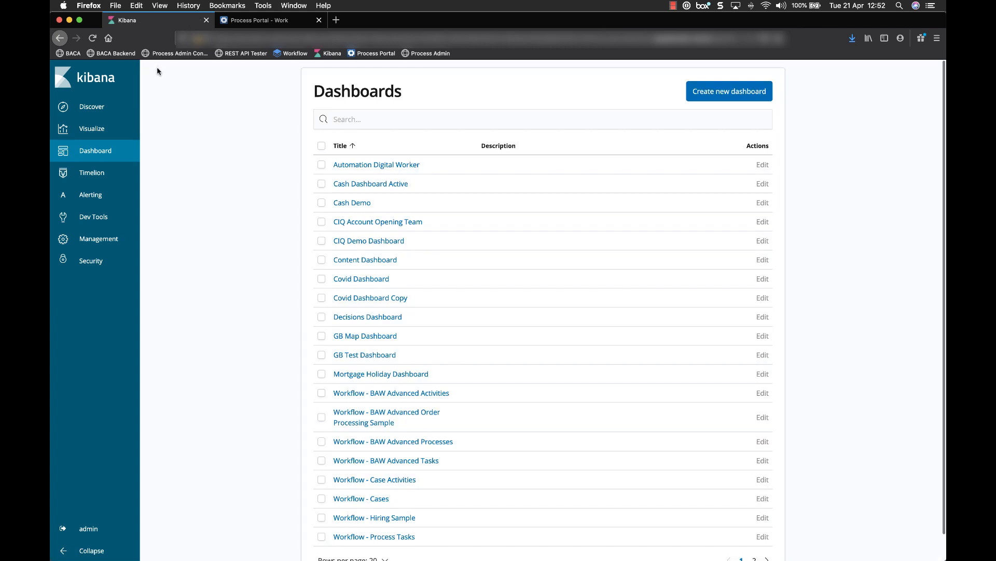
click(718, 91)
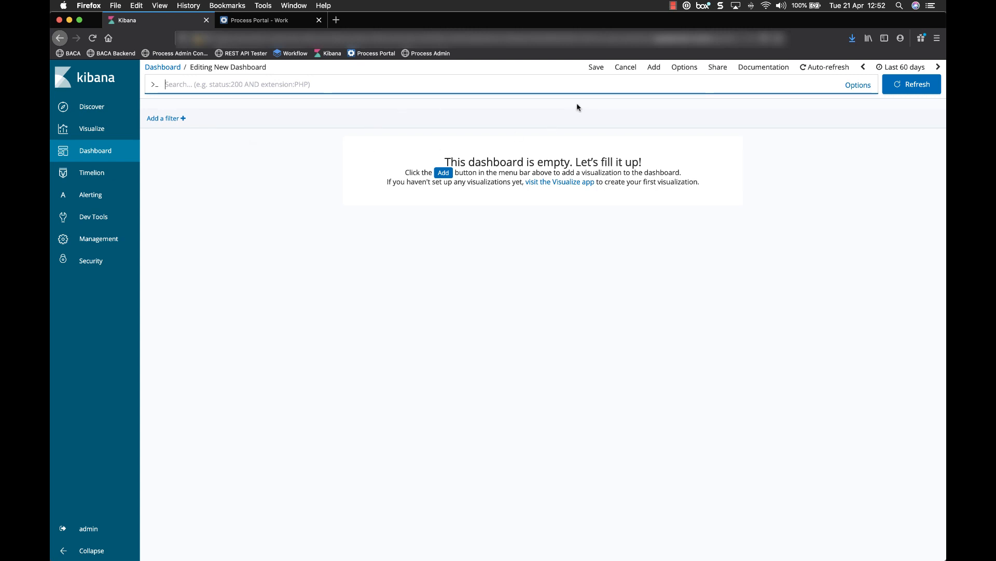
Step: Search the visualizations for "Cash V2" and add Cash V2 - Total Active Payments and Cash V2 - Total Active Payment Amount to the dashboard
click(655, 71)
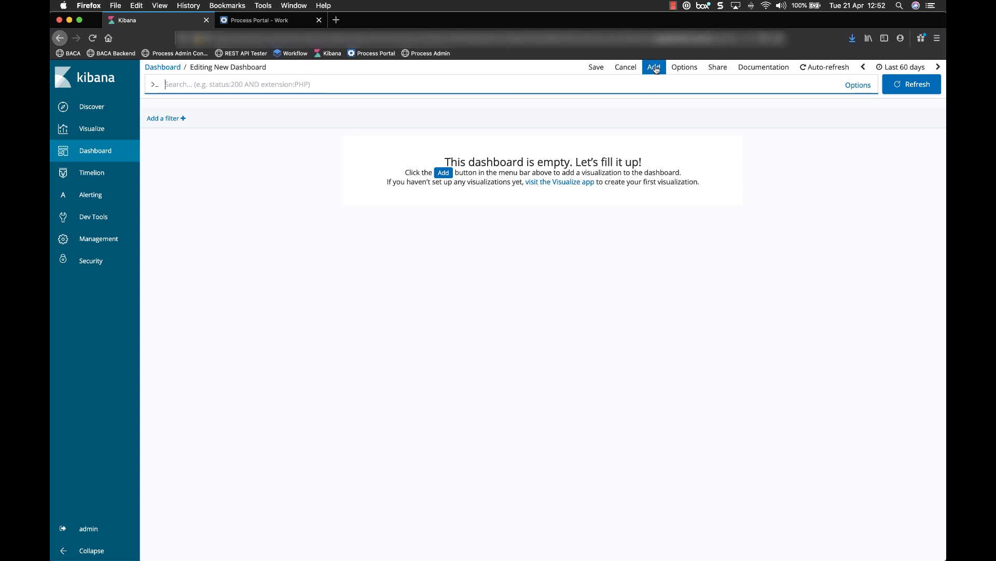
click(655, 69)
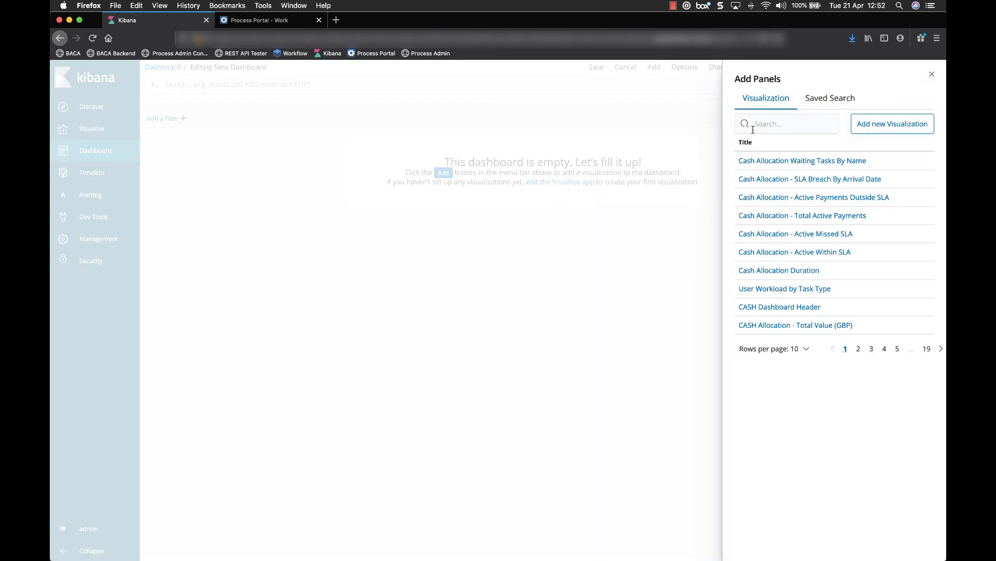
click(773, 124)
text(Cash C)
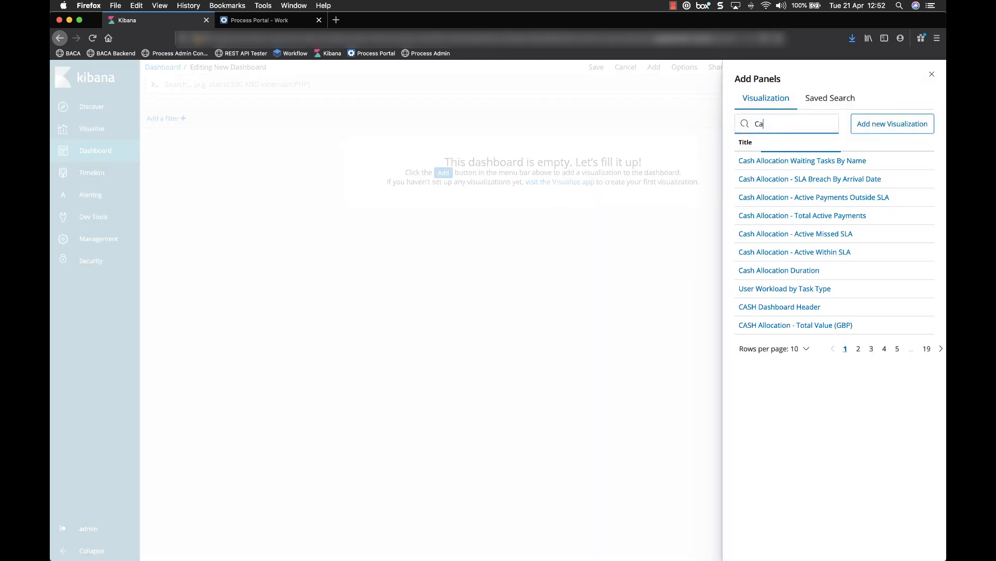
key(BackSpace)
key(BackSpace)
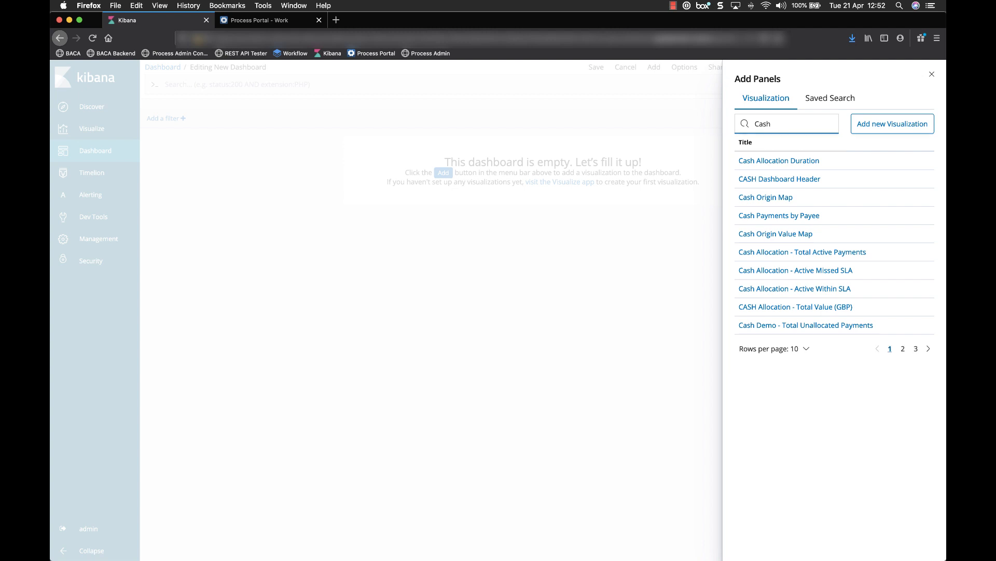
text(V2)
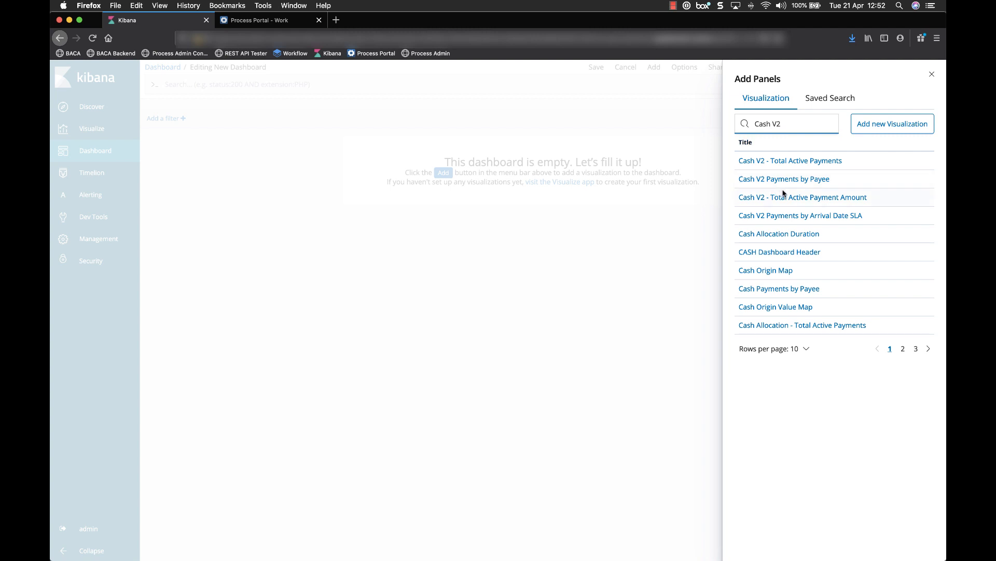
click(803, 161)
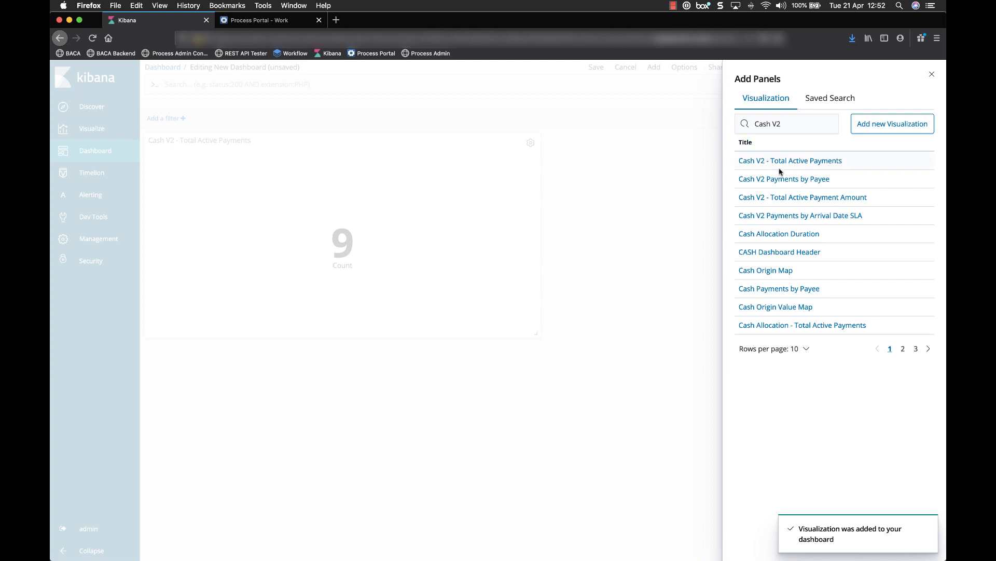
click(842, 198)
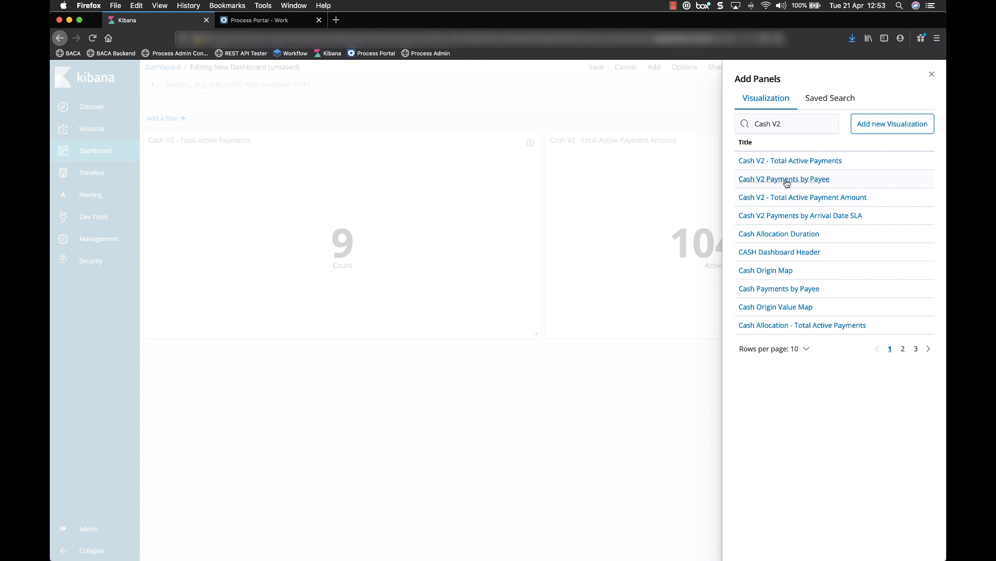
Step: Add the Cash V2 Payments by Arrival Date SLA and Cash V2 Payments by Payee charts to the dashboard
click(812, 216)
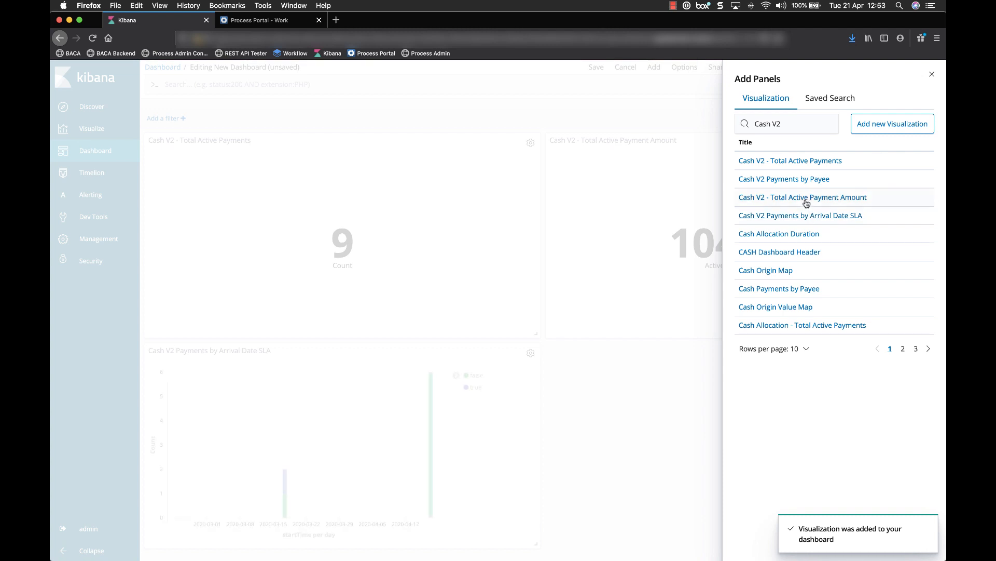
click(796, 183)
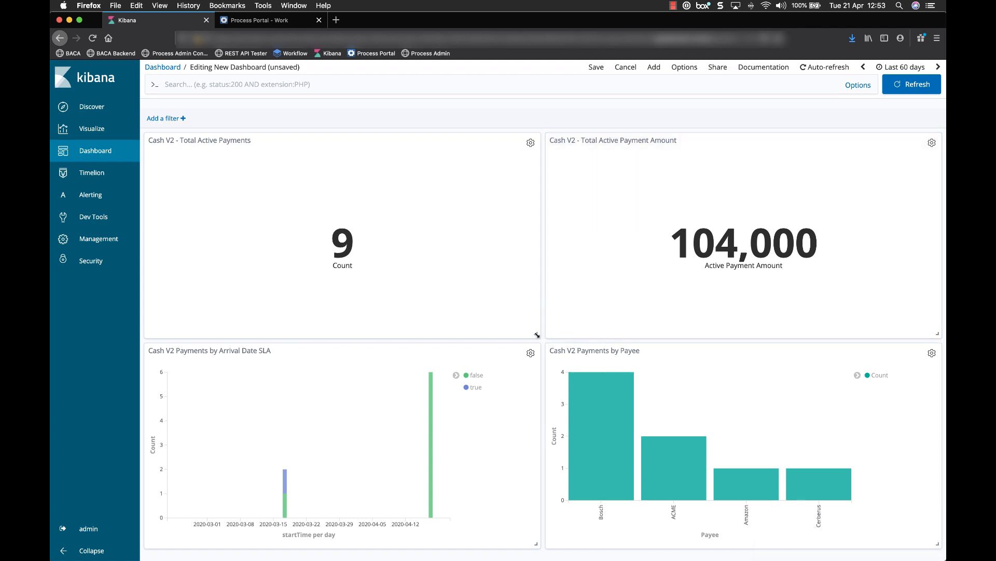
mouse_move(538, 334)
mouse_down()
mouse_move(437, 294)
mouse_move(535, 322)
mouse_move(539, 332)
mouse_up()
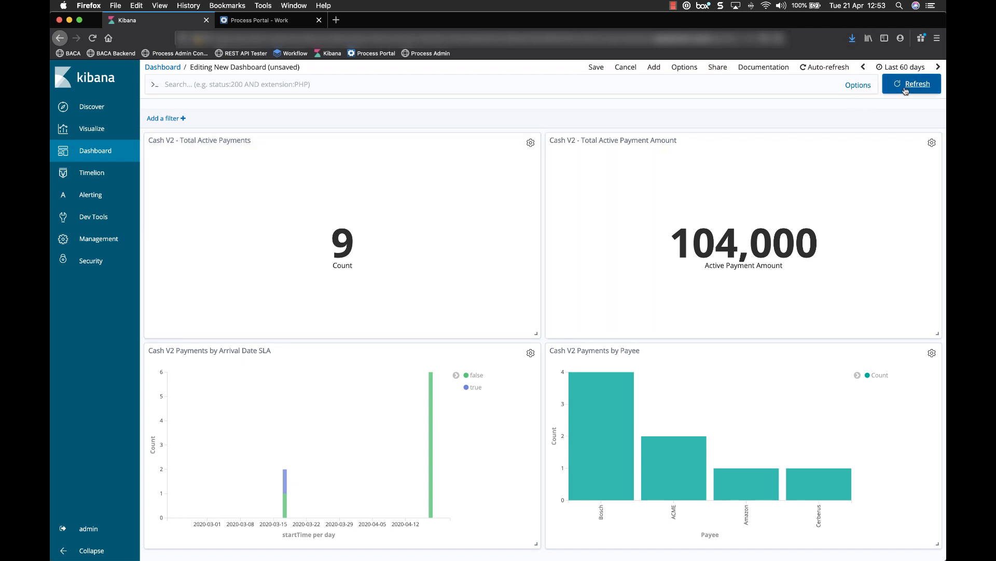
Step: Add the Cash V2 - Active Processes saved search to the dashboard and widen its panel to the full dashboard width
click(655, 68)
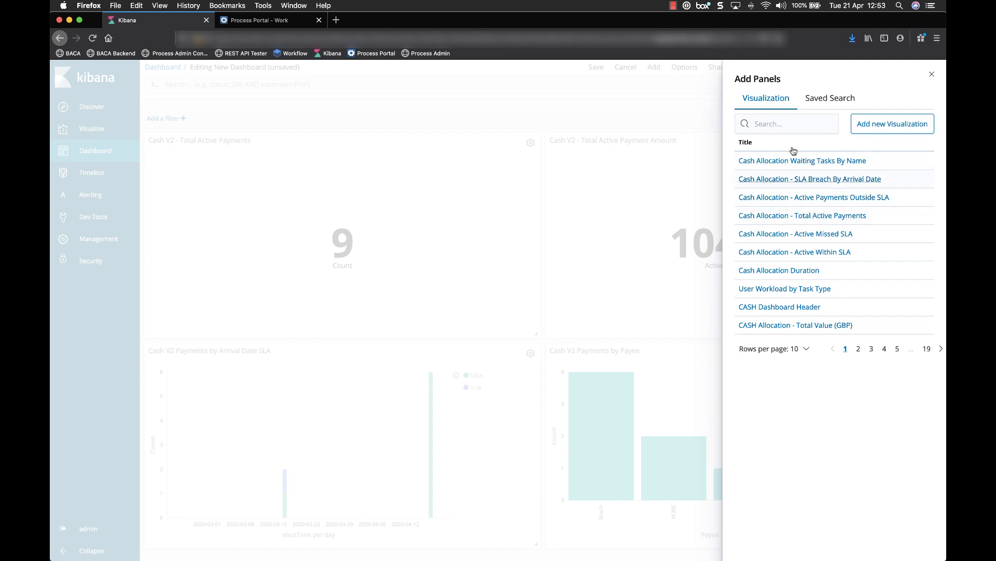
click(821, 102)
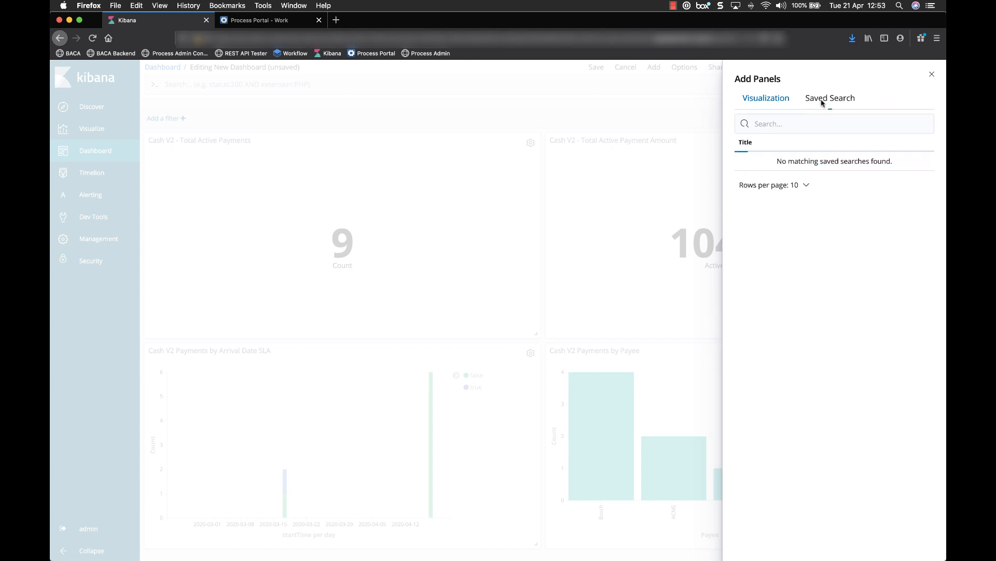
click(787, 123)
text(Cas)
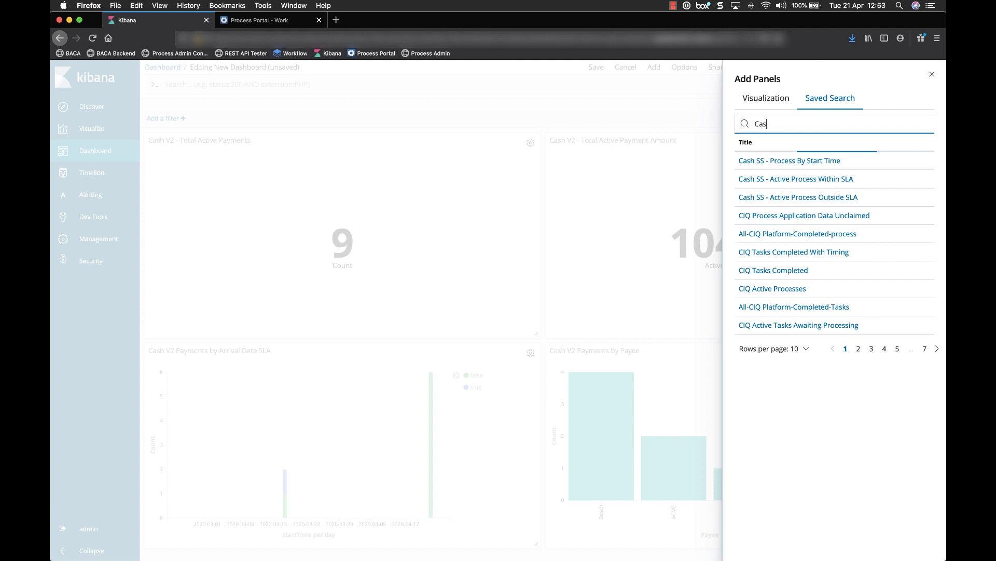
text(h V2)
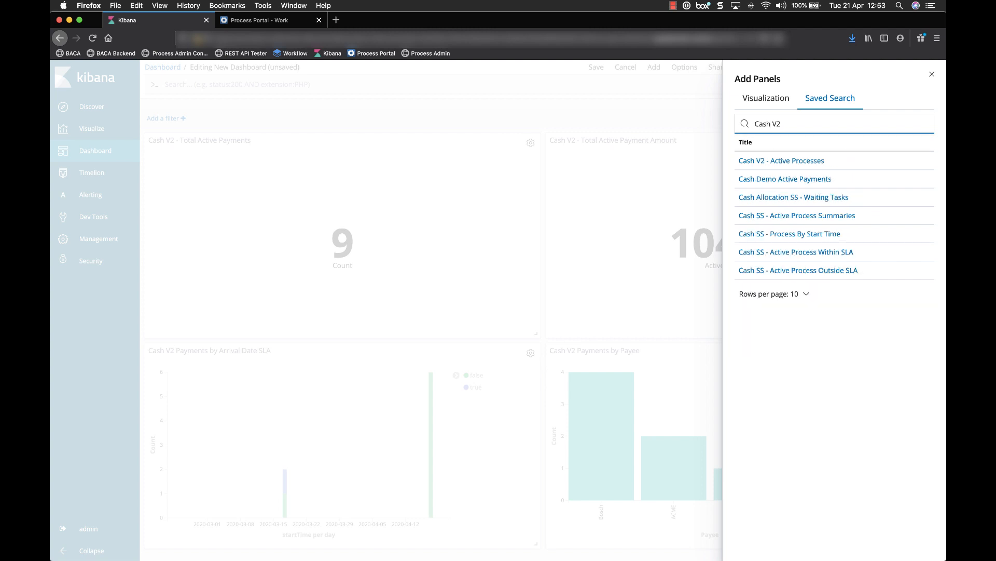
click(785, 161)
click(931, 75)
scroll(596, 229, down, 4)
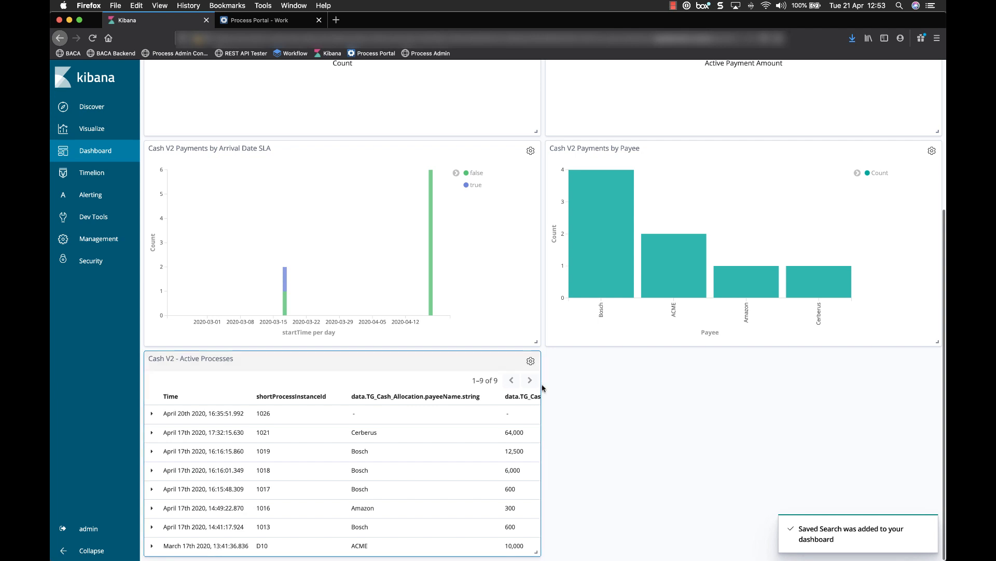
drag(536, 551, 934, 543)
Step: Examine the assembled dashboard's metrics, bar charts and the rows of the Active Processes table
scroll(707, 498, down, 5)
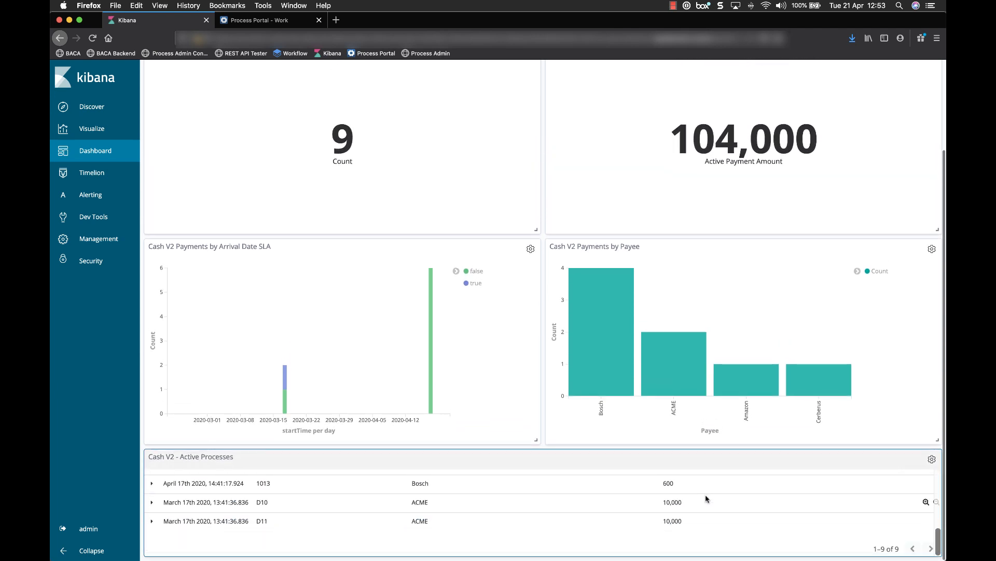
scroll(706, 498, up, 5)
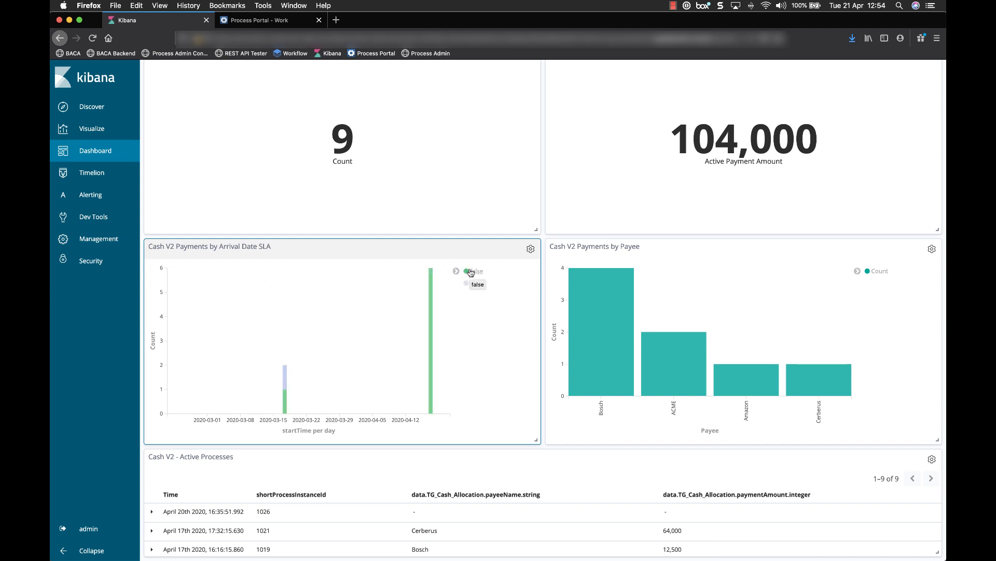
mouse_move(669, 375)
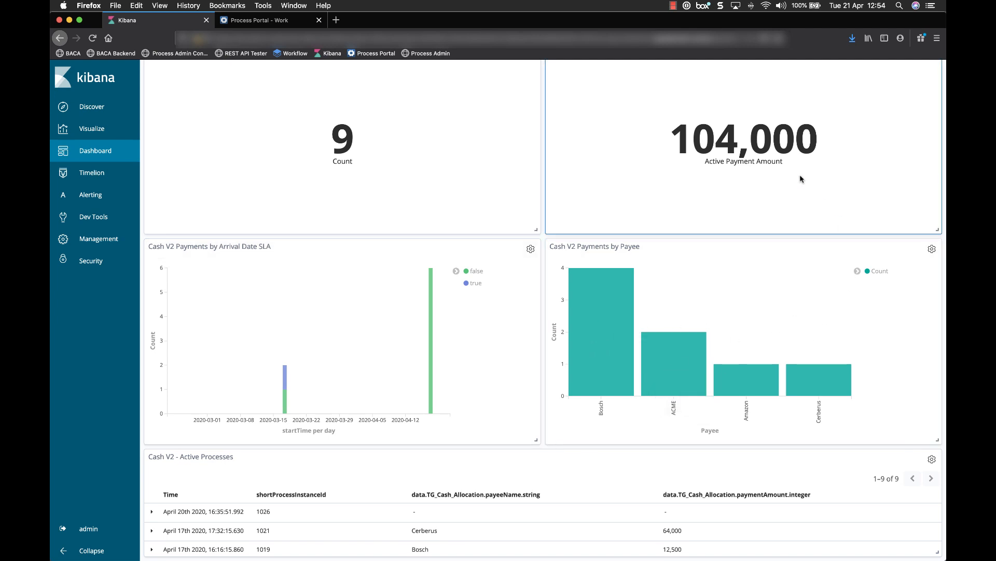
scroll(801, 179, up, 4)
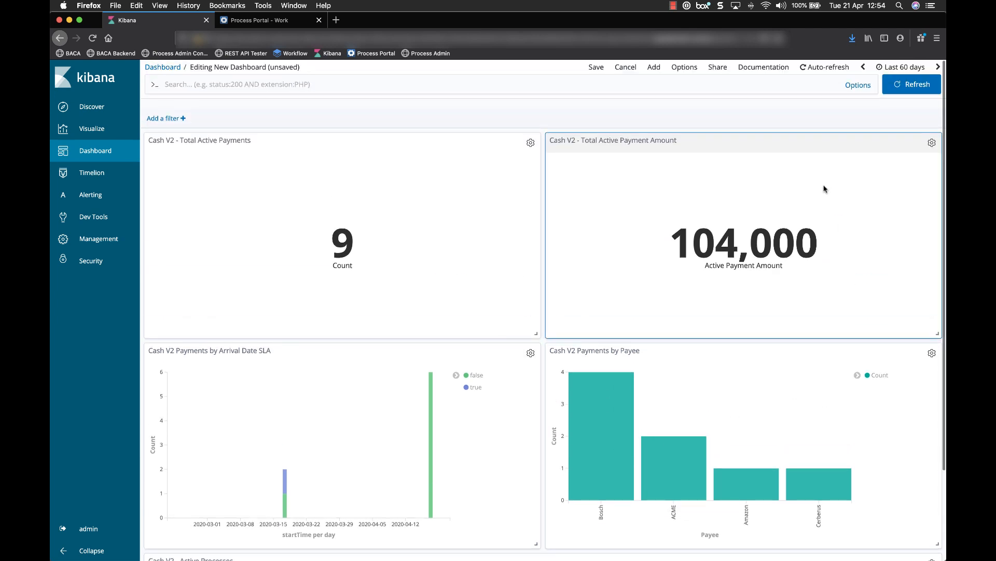
scroll(825, 189, down, 1)
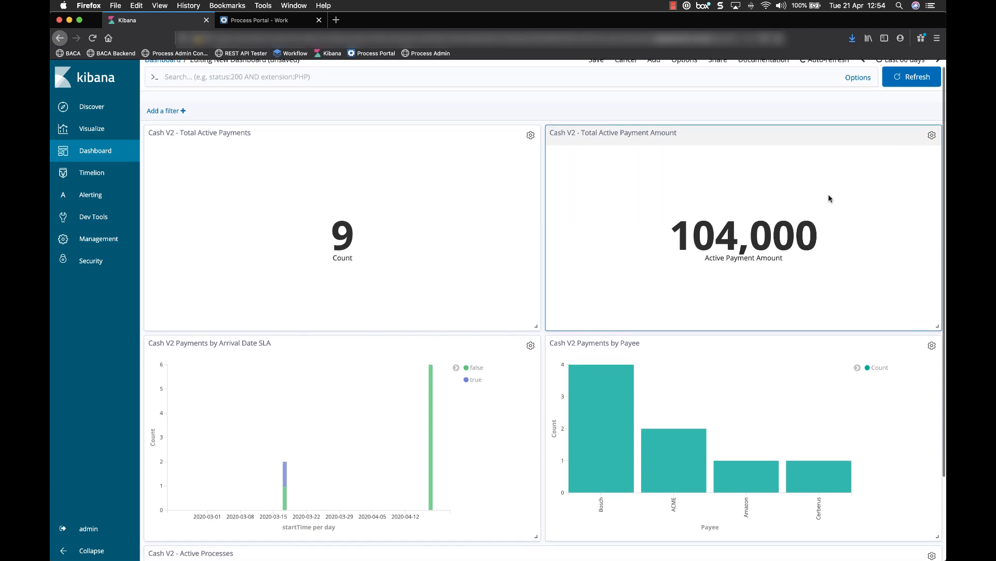
scroll(828, 194, down, 4)
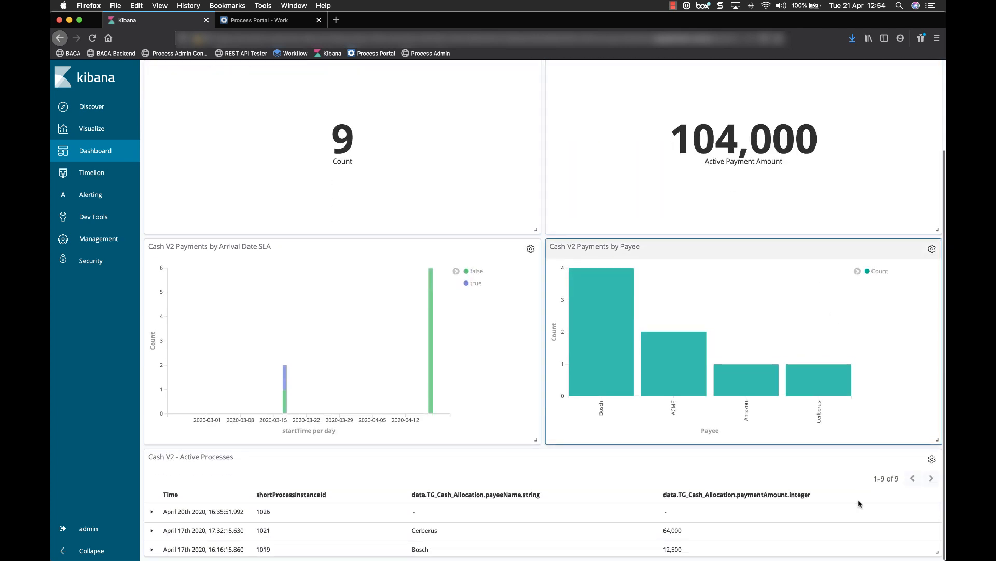
scroll(853, 526, down, 5)
scroll(853, 527, up, 5)
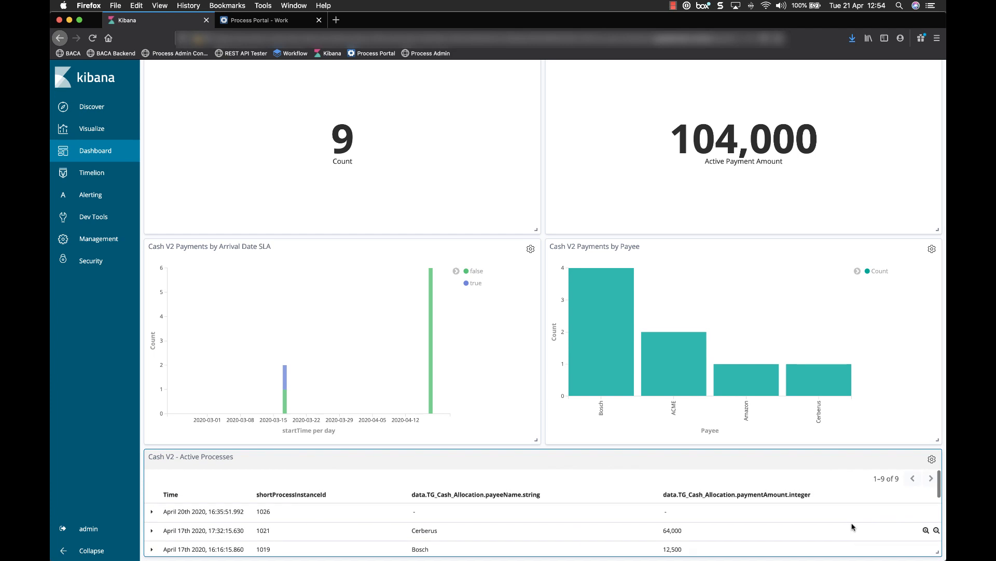
Step: Filter the dashboard by the Bosch bar of the Payments by Payee chart and review the filtered panels
mouse_move(604, 371)
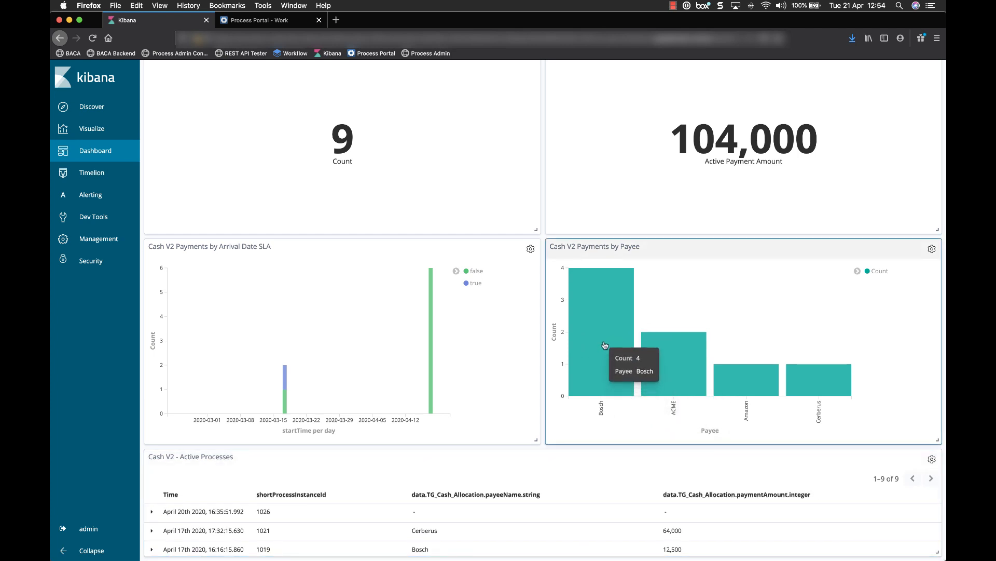
click(604, 346)
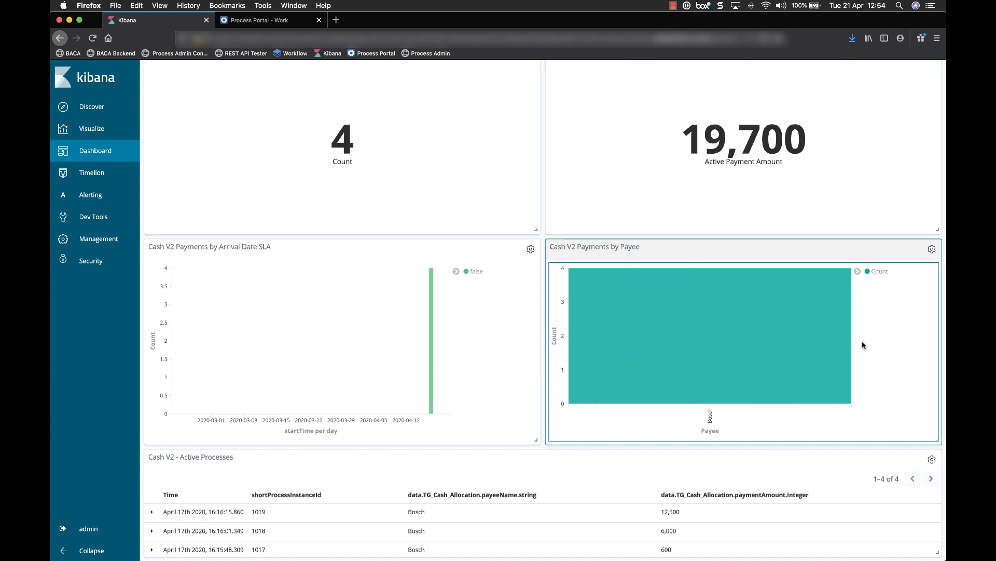
scroll(694, 349, up, 3)
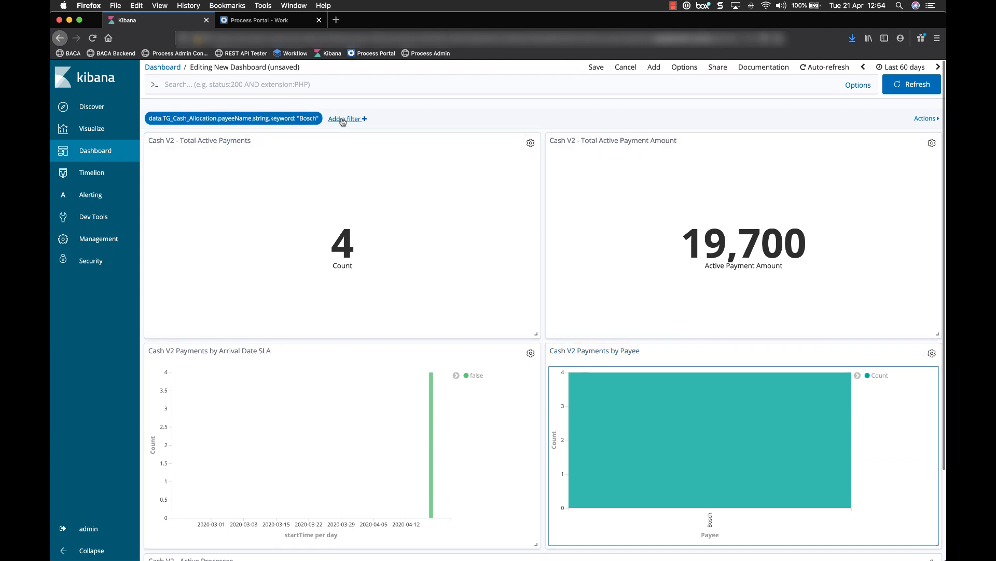
scroll(344, 127, down, 1)
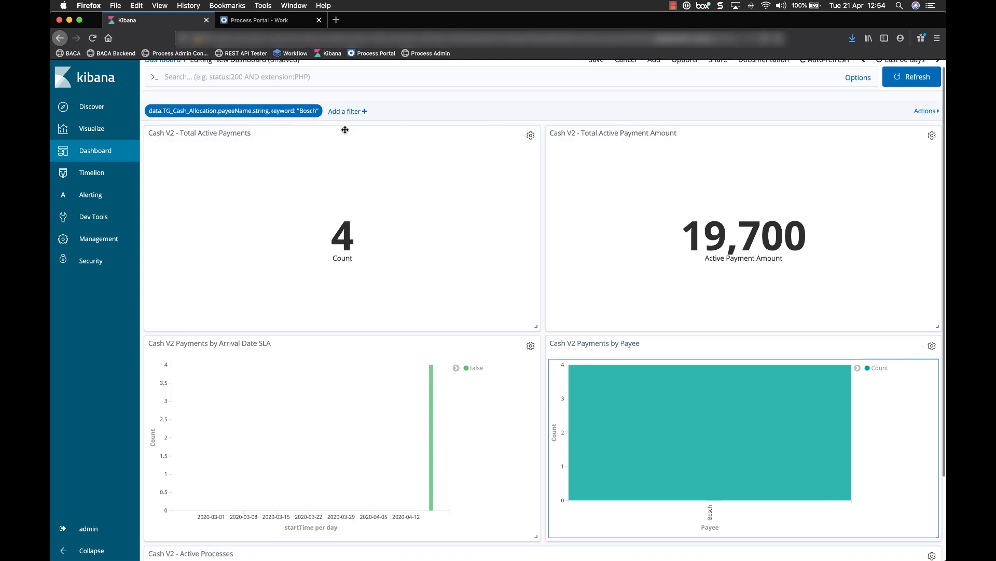
scroll(743, 93, up, 1)
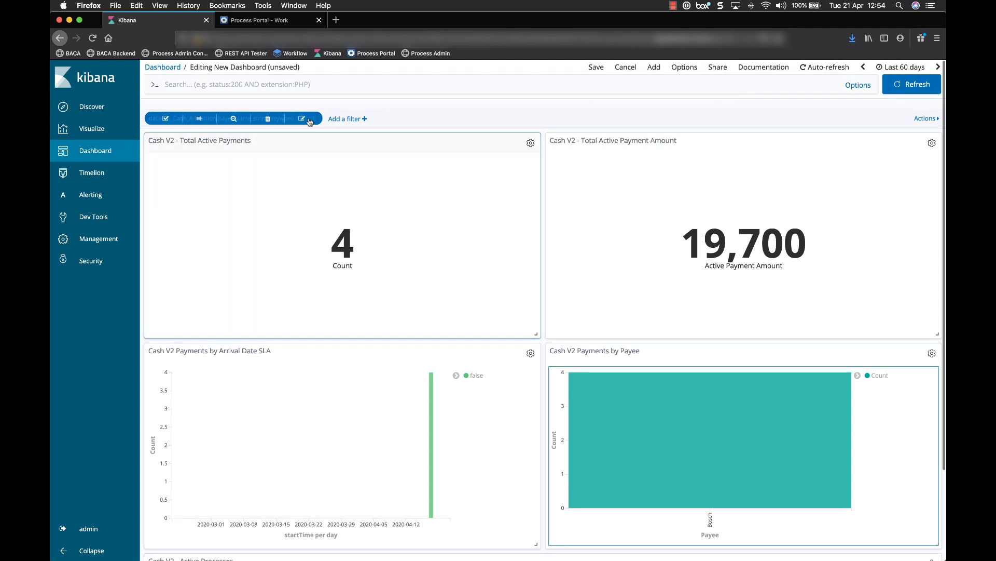
mouse_move(298, 126)
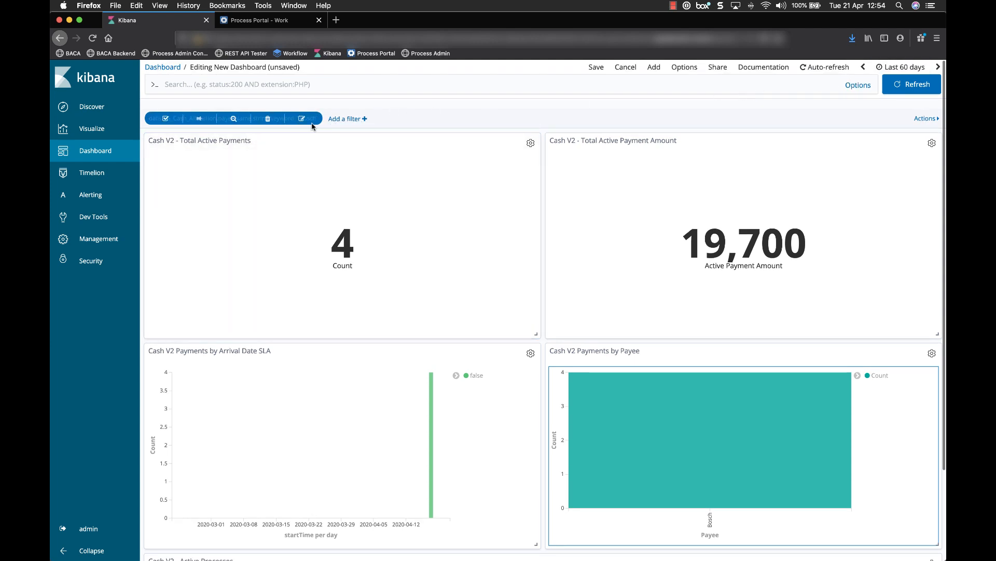
scroll(544, 167, down, 5)
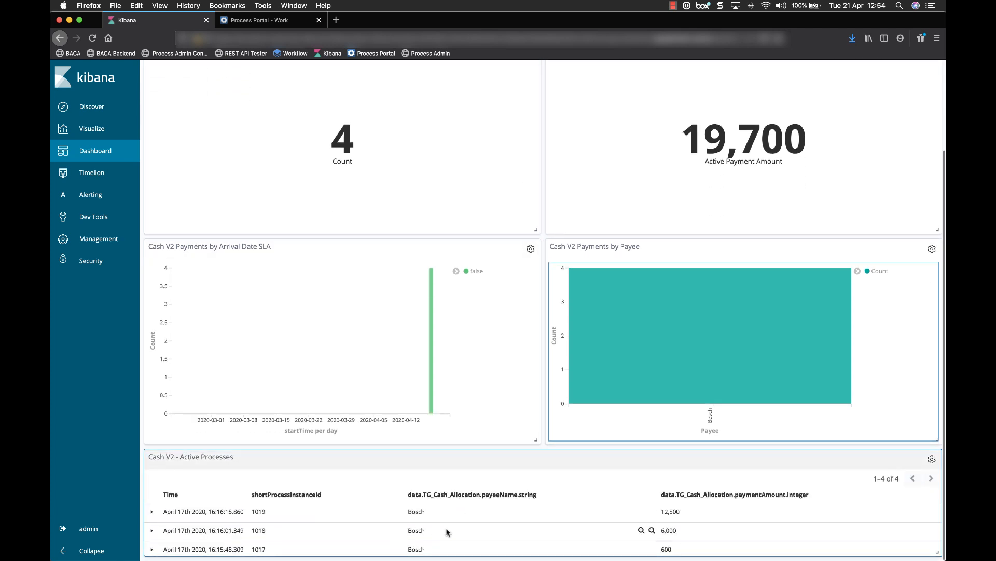
scroll(473, 497, up, 5)
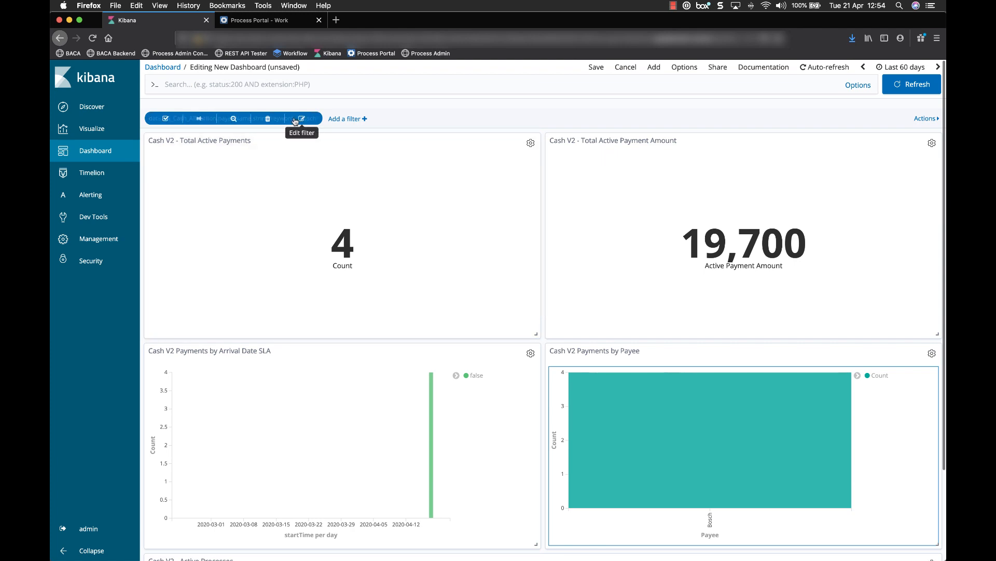
Step: Remove the Bosch payee filter from the dashboard
click(268, 118)
scroll(426, 274, down, 3)
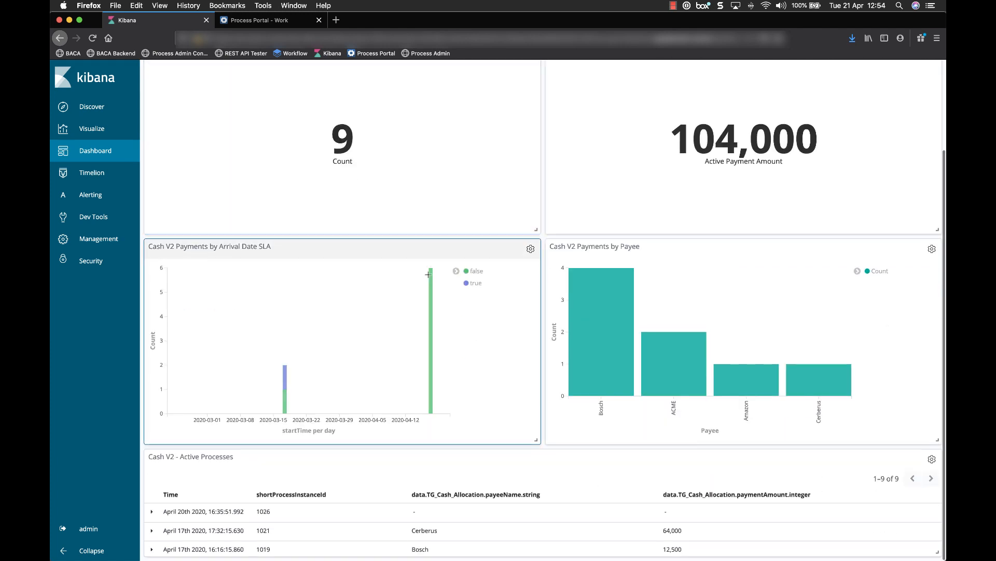
scroll(428, 277, up, 3)
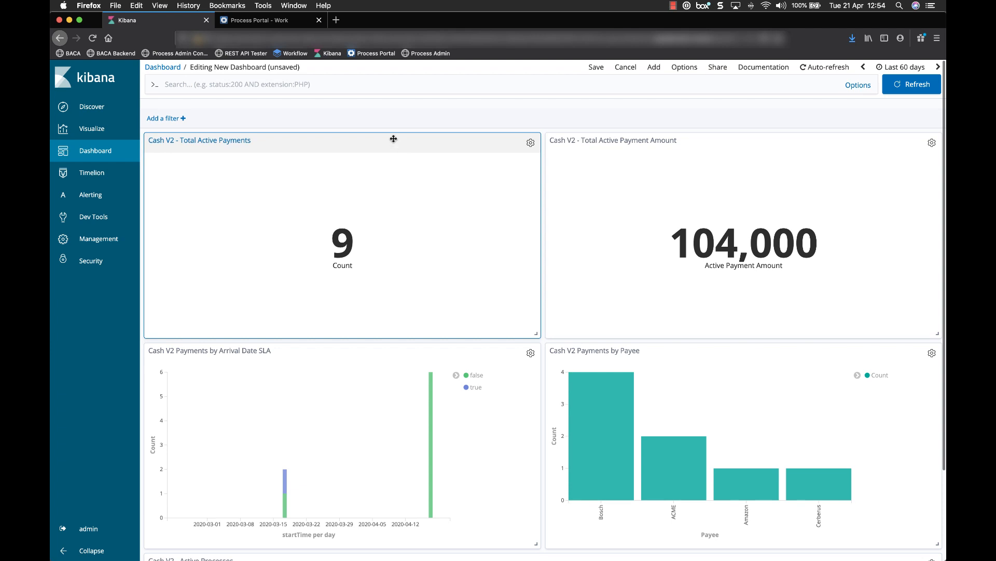
Step: Save the dashboard with the title "Cash V2 Active Dashboard"
click(600, 72)
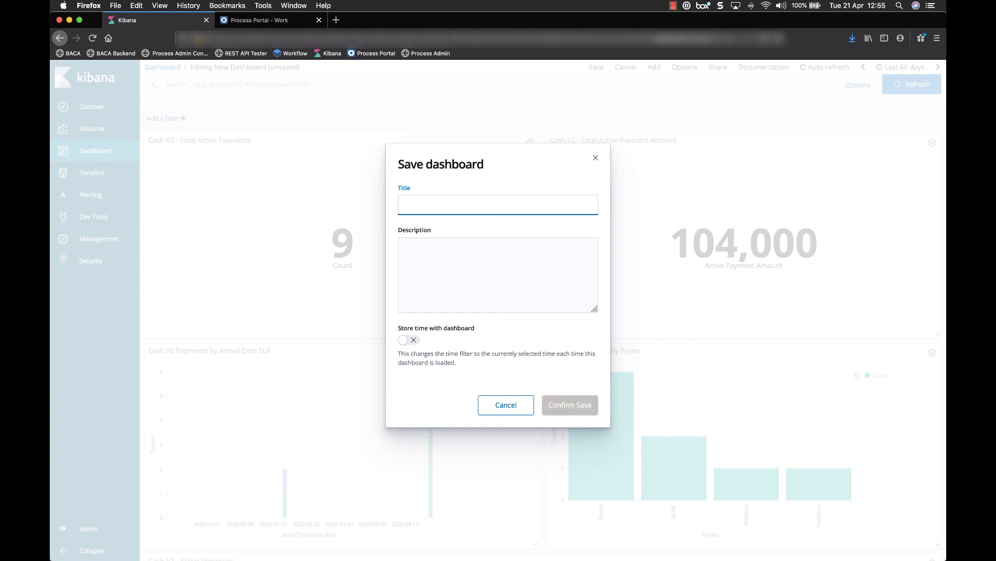
text(Cash V2 Active Dashboard)
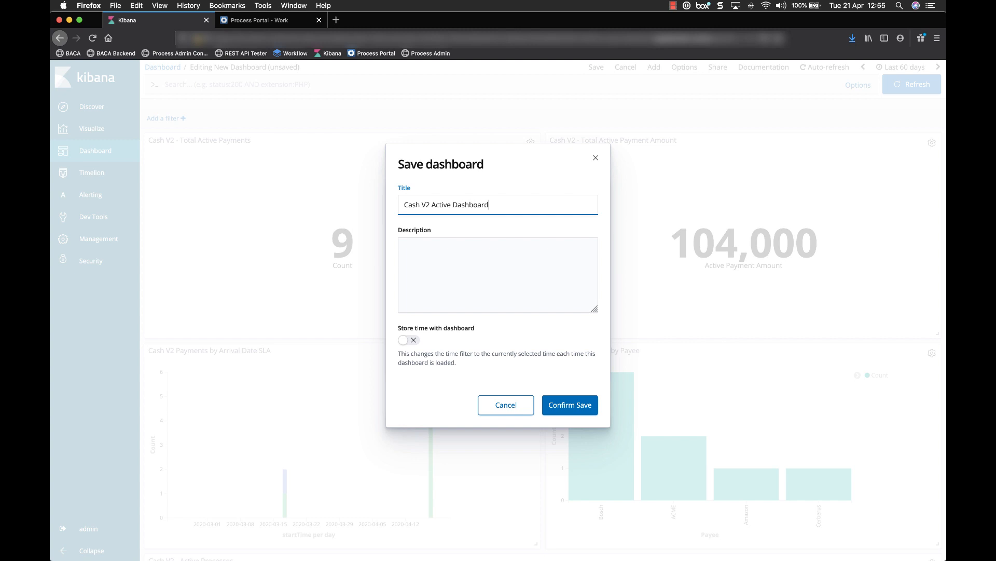
click(564, 409)
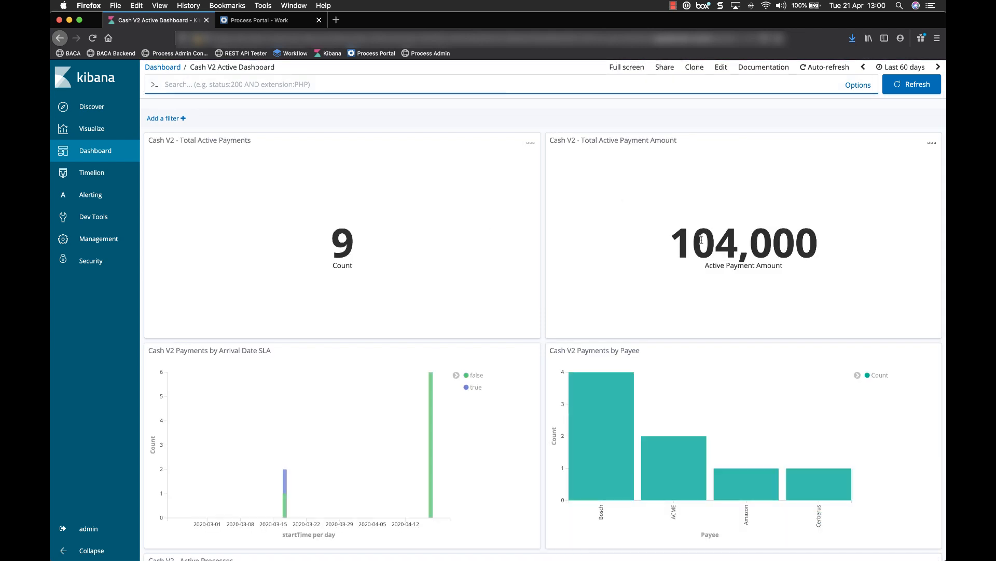
Step: Review the metrics, charts and process table of the saved Cash V2 Active Dashboard
scroll(709, 243, down, 5)
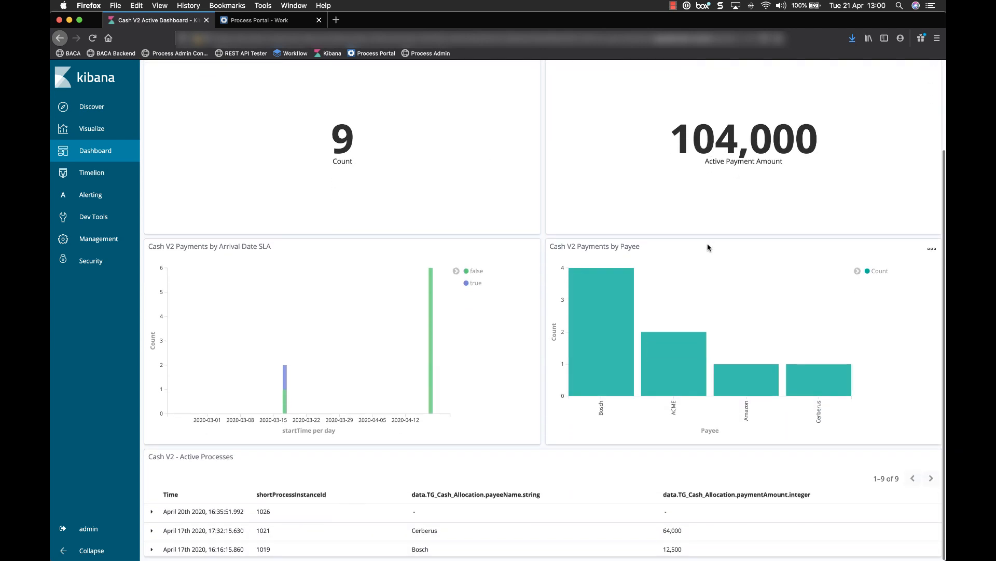
scroll(677, 244, up, 5)
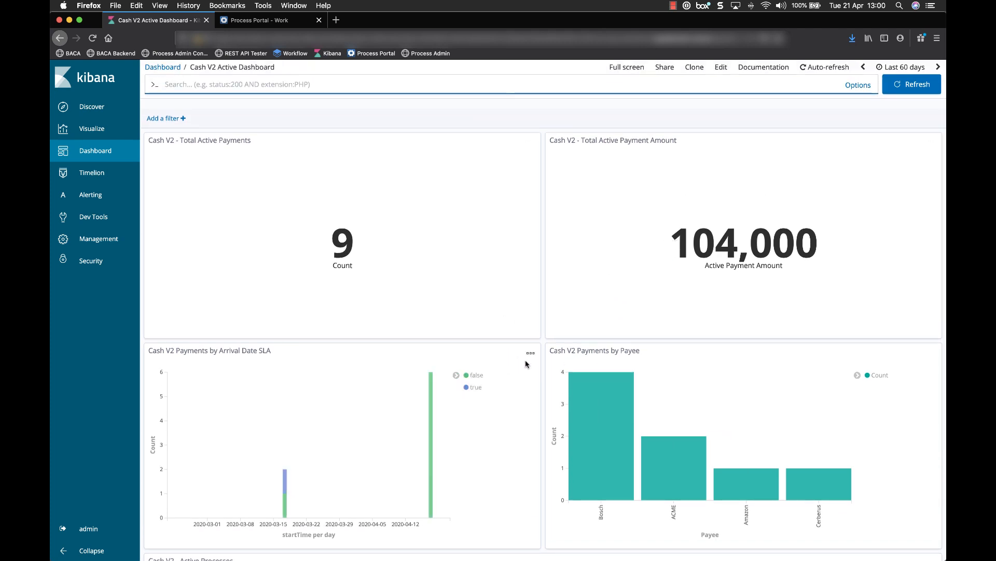
scroll(524, 363, down, 5)
scroll(540, 454, up, 5)
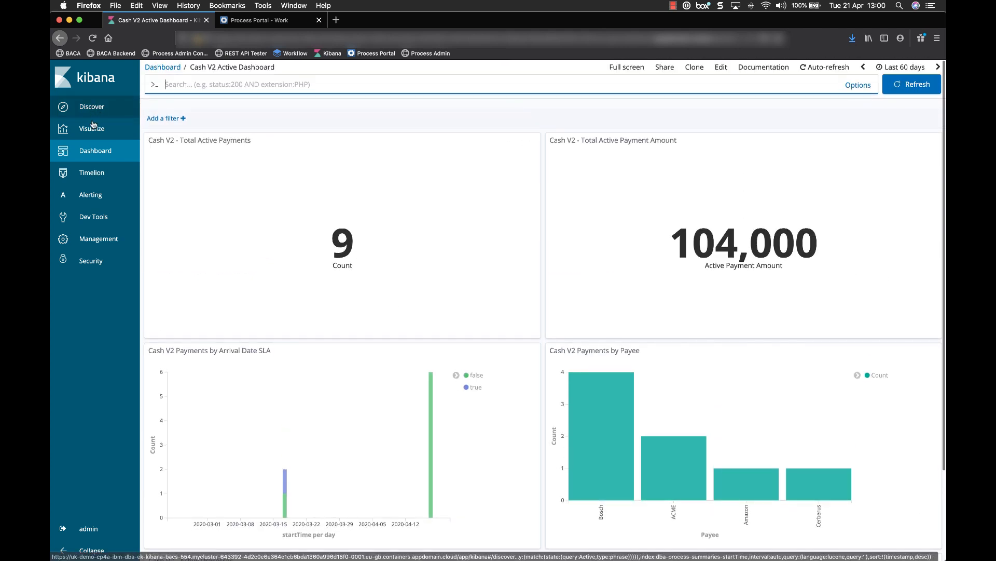
Step: Open the Cash Dashboard Active dashboard and examine its header text, payment metrics, bar charts and Active Process Summaries table
click(96, 157)
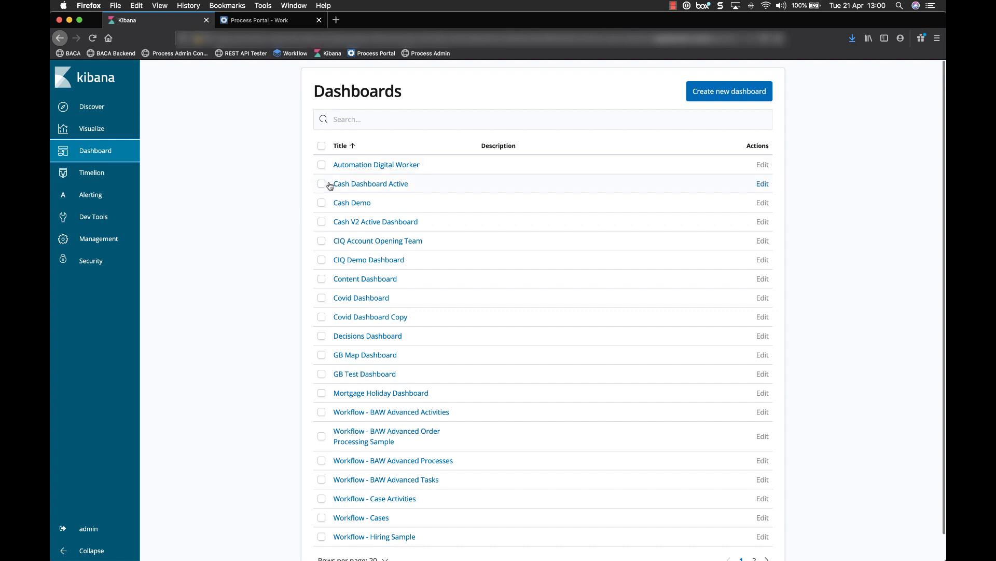
click(371, 184)
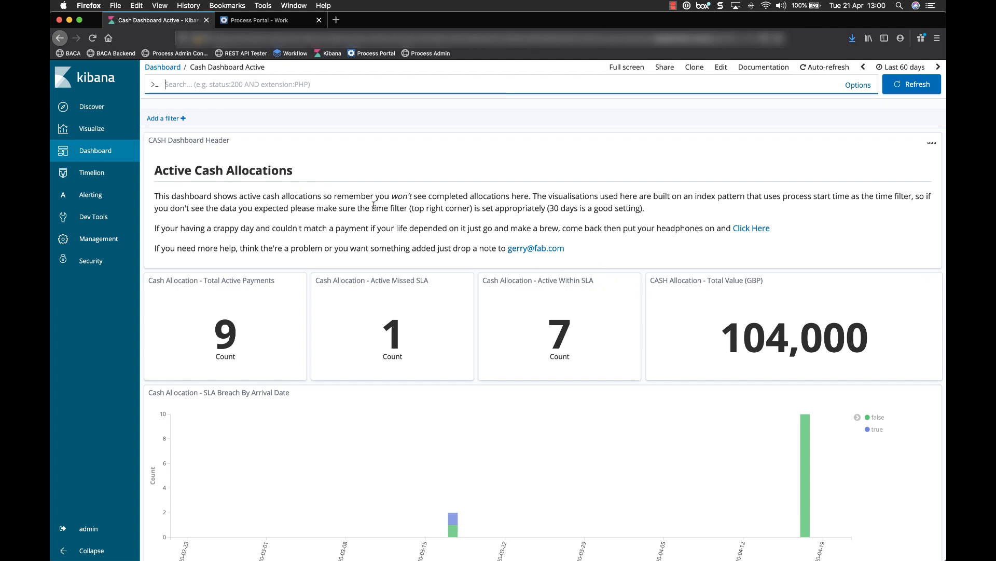
scroll(374, 206, down, 1)
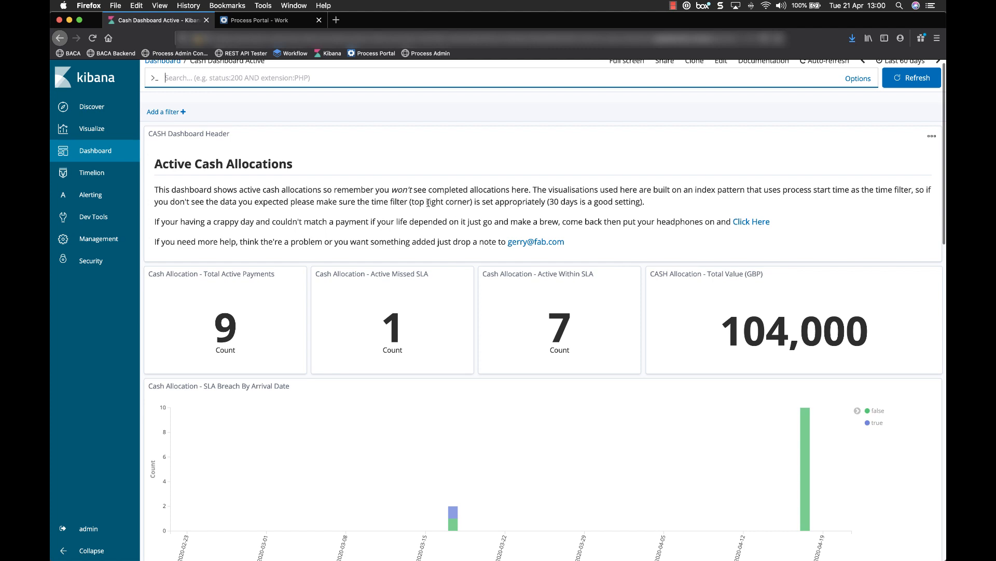
scroll(429, 203, down, 10)
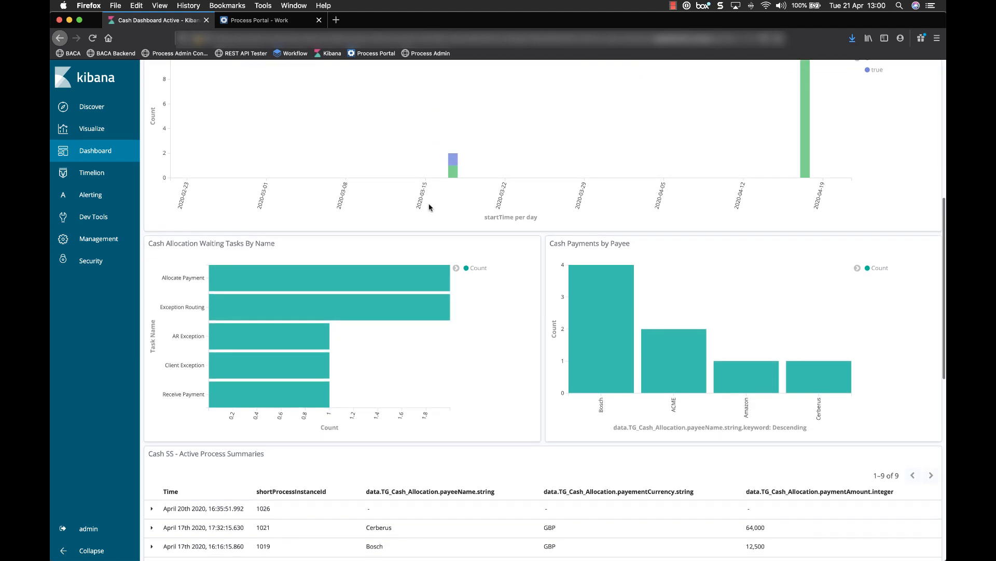
scroll(428, 207, down, 2)
scroll(430, 208, up, 2)
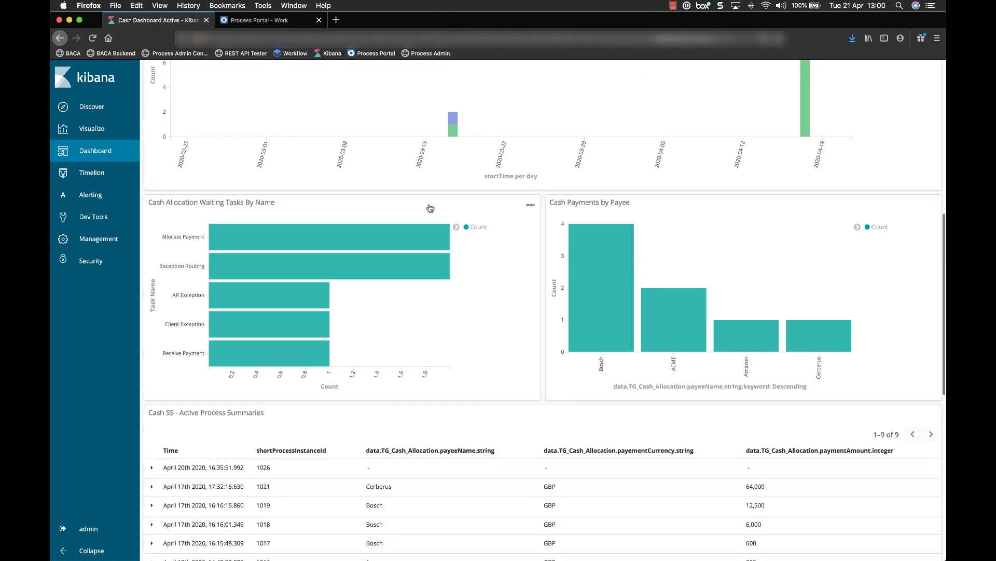
scroll(430, 207, down, 6)
scroll(429, 208, down, 3)
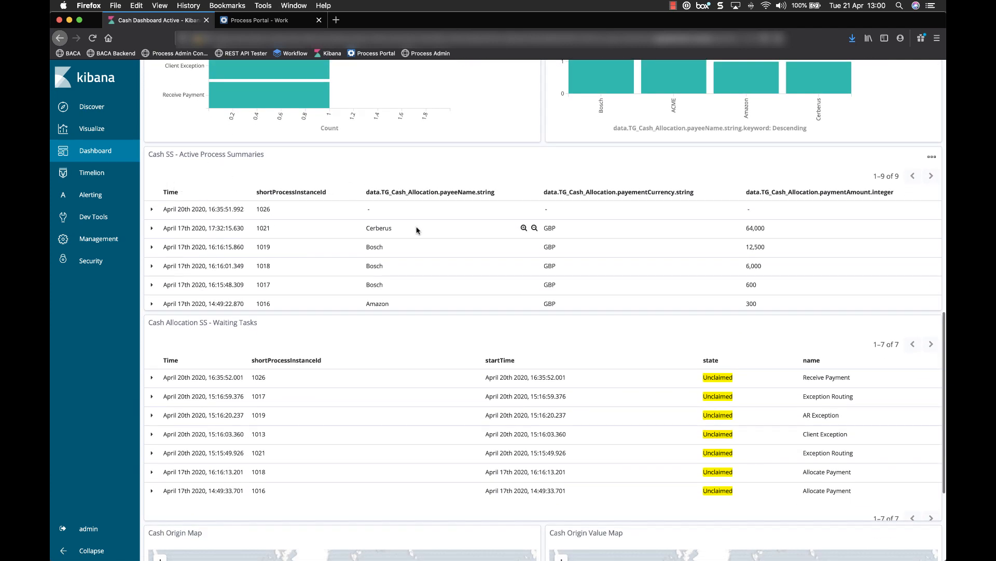
Step: Examine the Waiting Tasks table, Cash Origin Map and Cash Origin Value Map, and return to the dashboard's header
scroll(429, 327, down, 4)
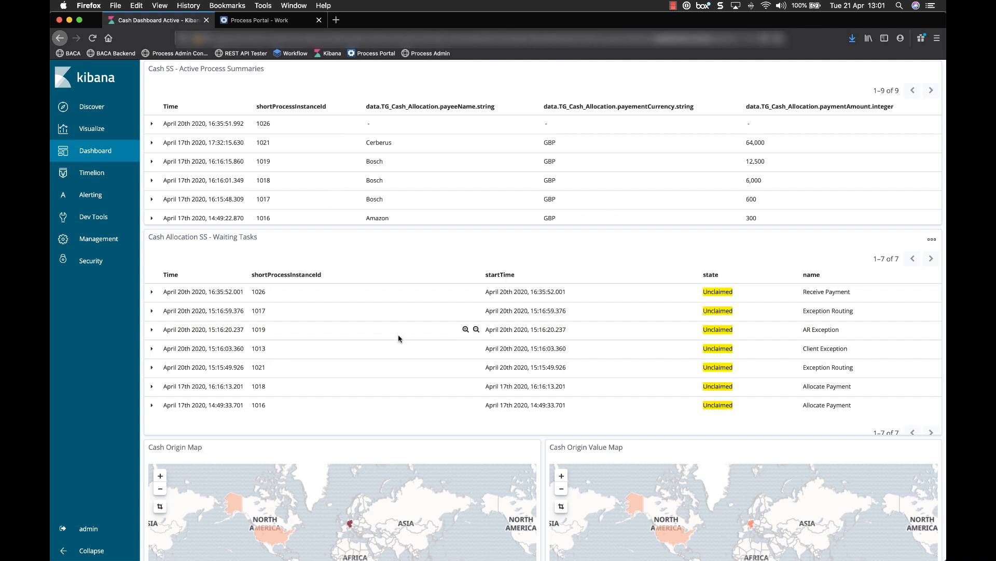
scroll(398, 338, down, 1)
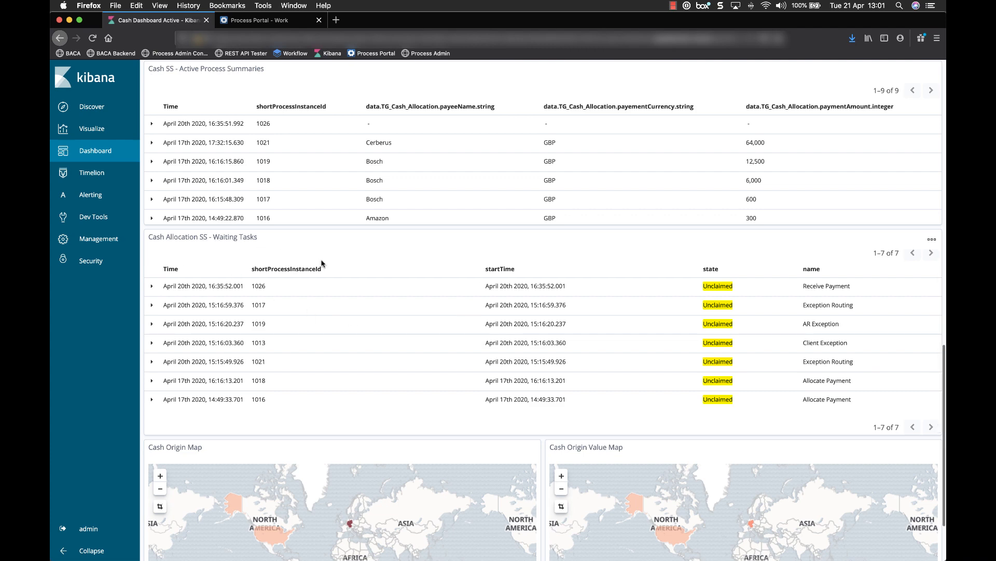
scroll(471, 296, down, 4)
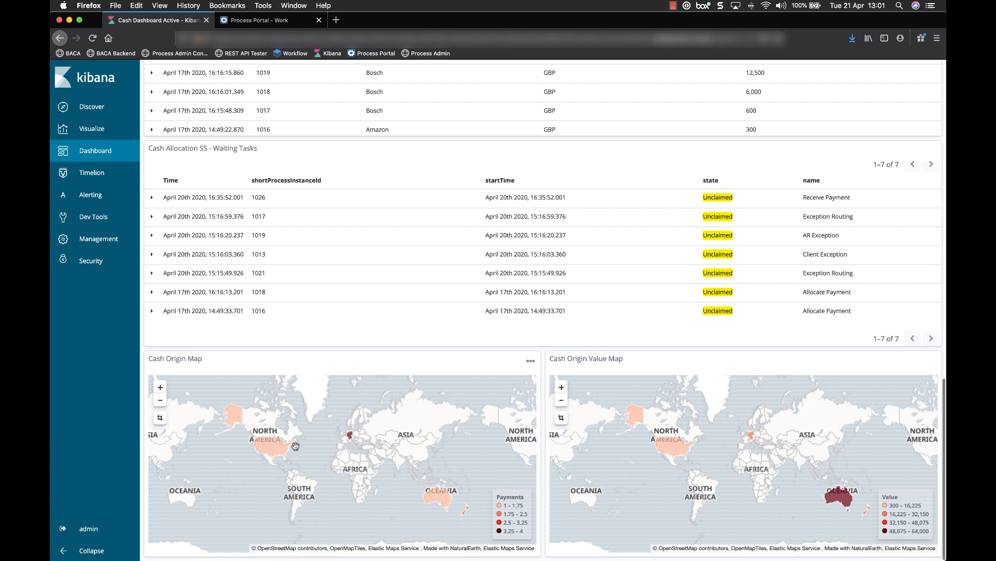
mouse_move(283, 452)
mouse_move(836, 500)
scroll(607, 402, up, 10)
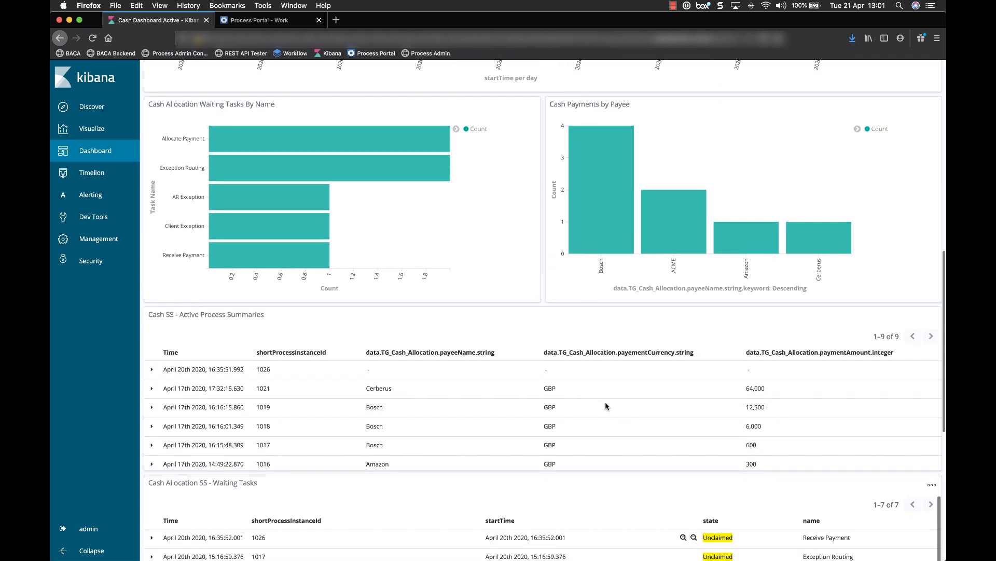
scroll(606, 406, up, 15)
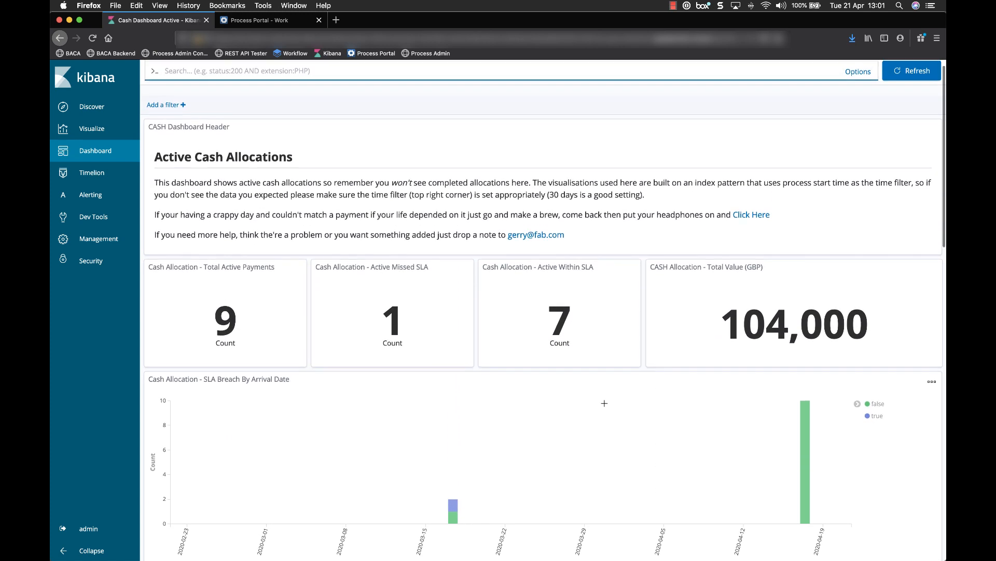
scroll(604, 403, up, 2)
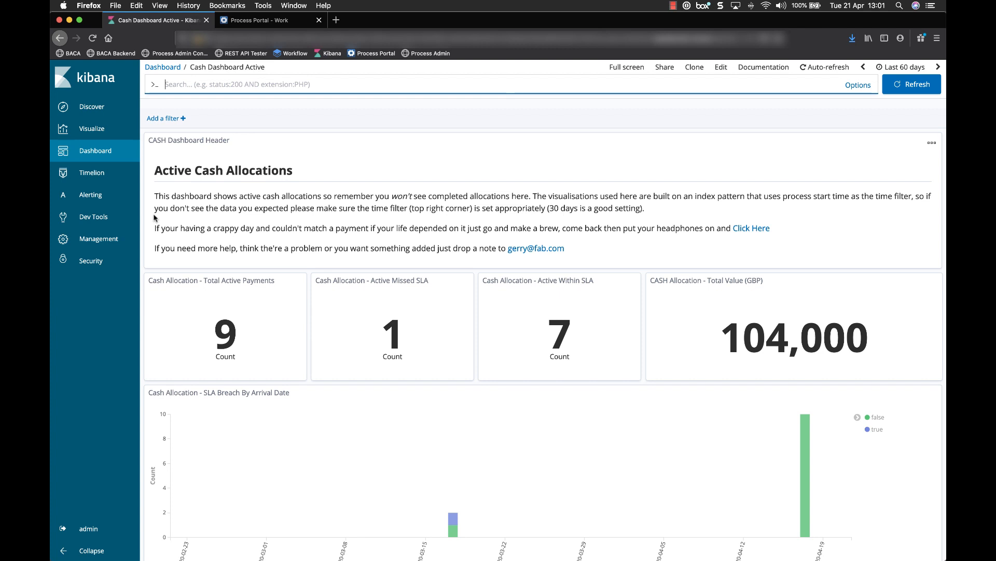
Step: Open Kibana's saved objects management and search the objects for "Cash V2"
click(101, 239)
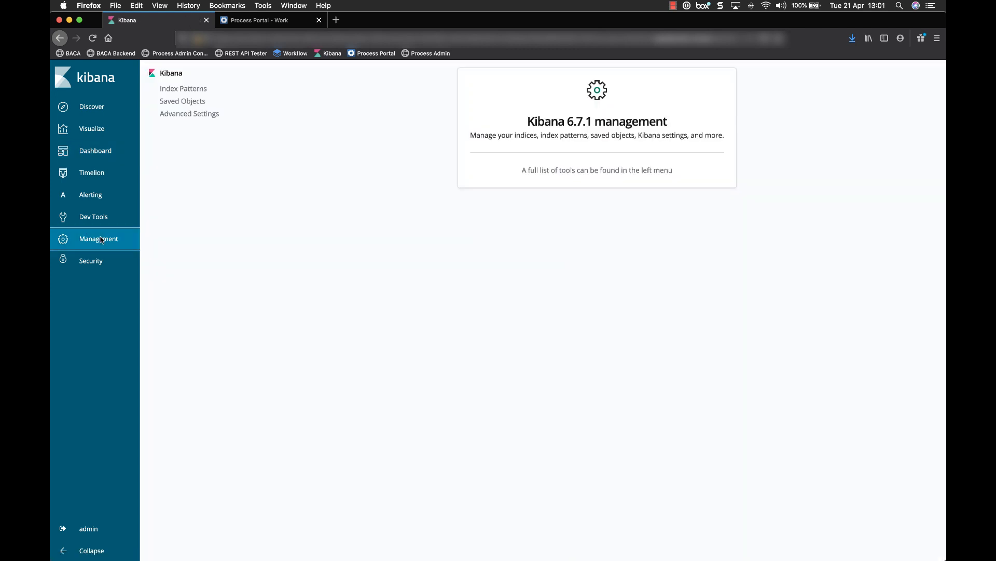
click(192, 104)
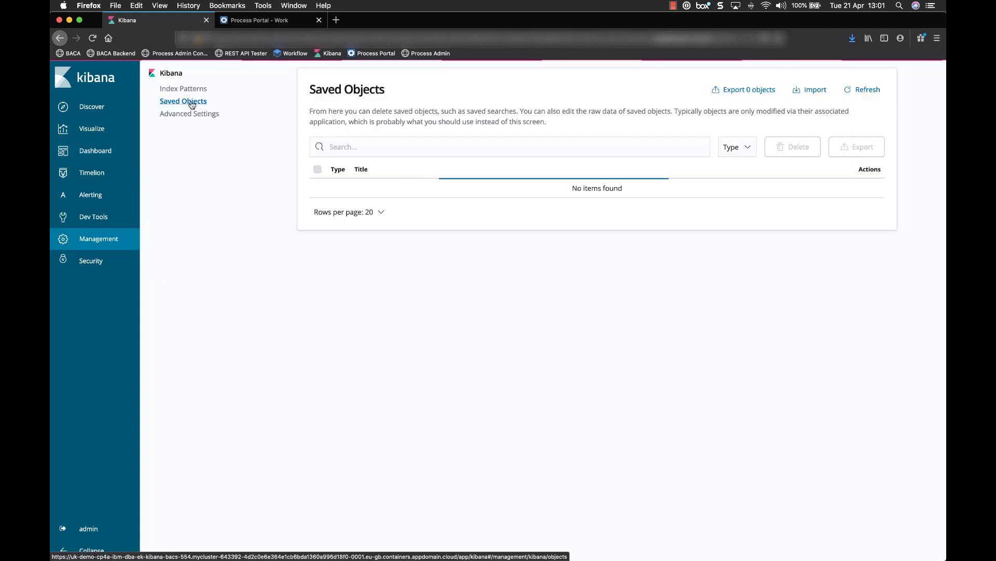
click(350, 143)
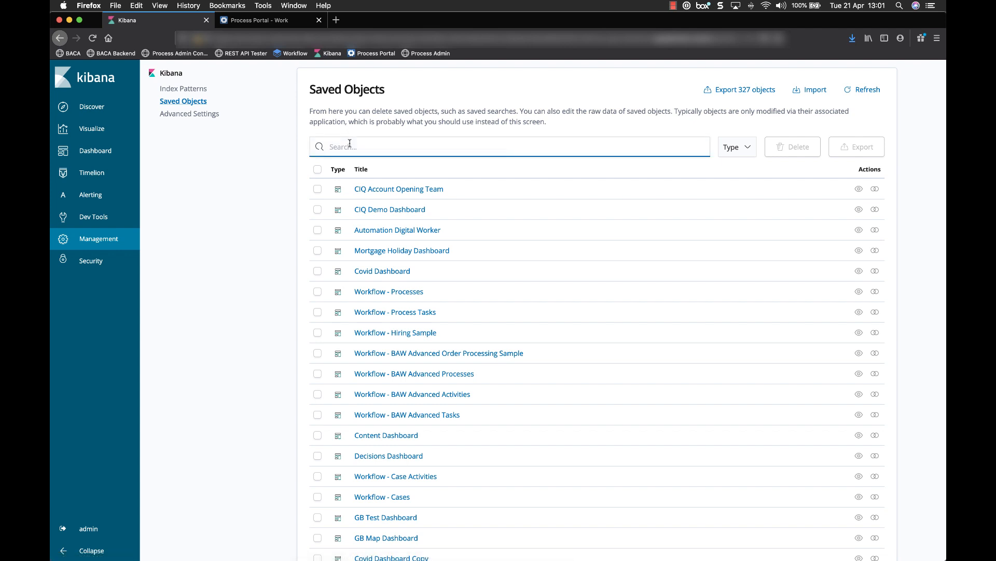
text(Cash V2)
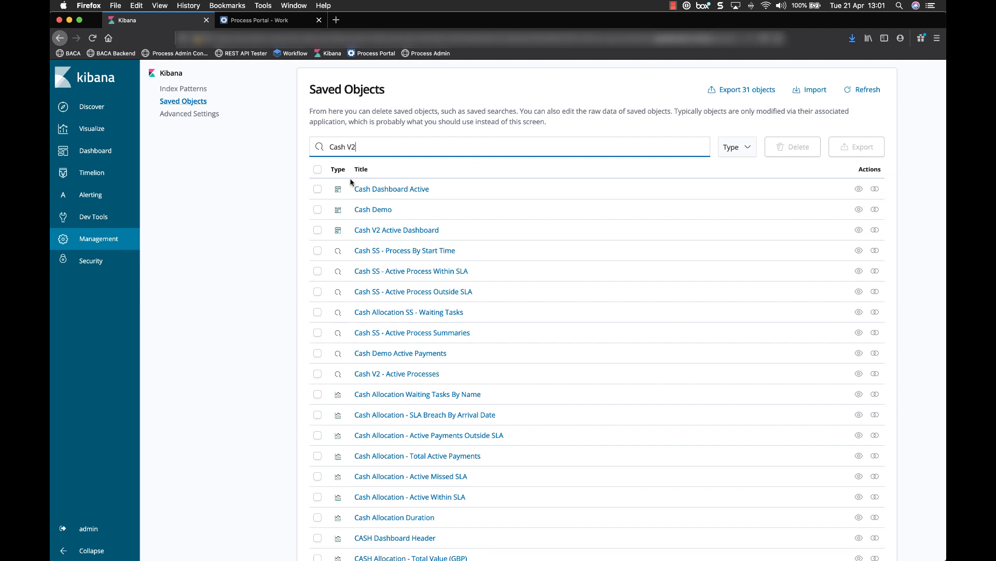
scroll(357, 196, down, 2)
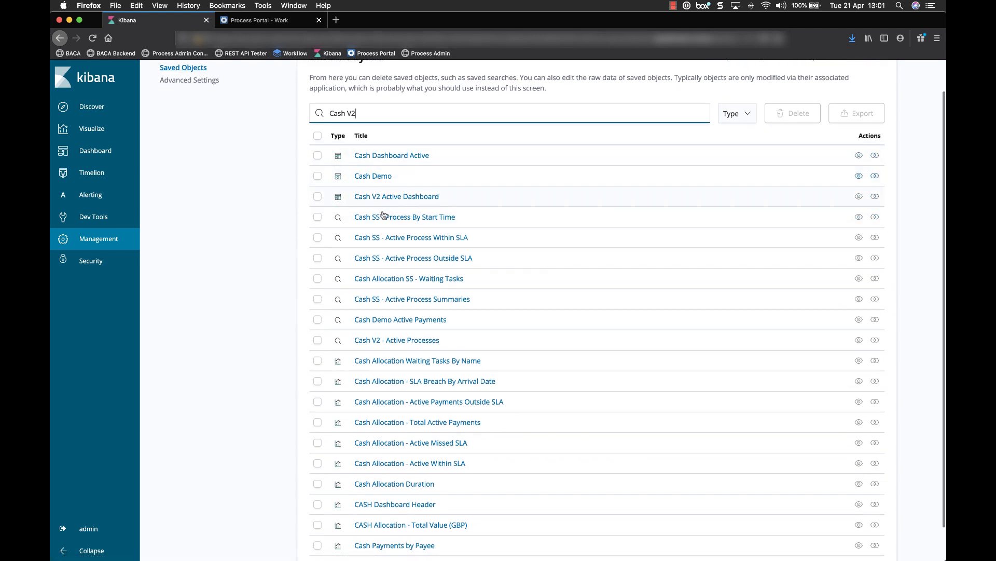
scroll(388, 224, down, 1)
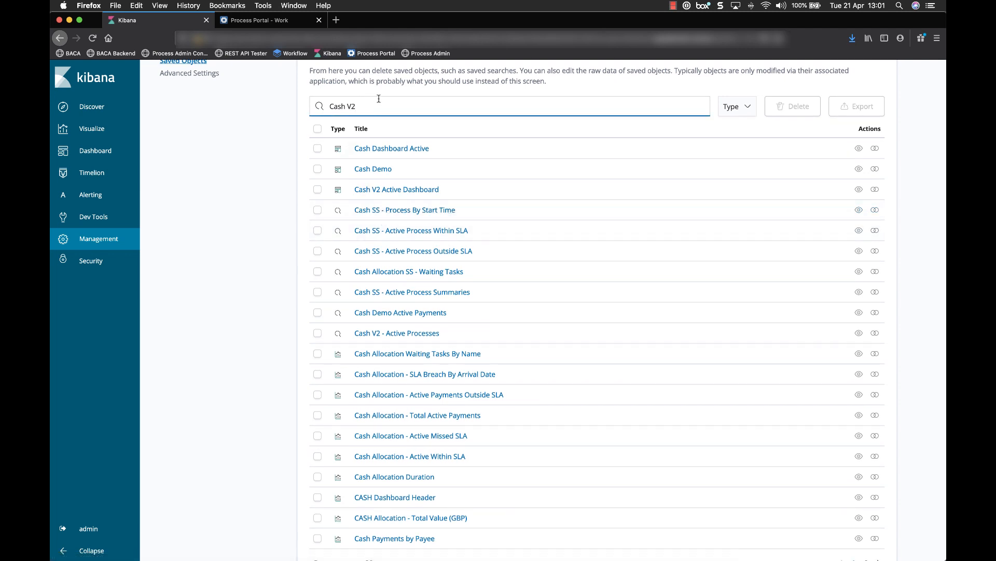
Step: Shorten the saved objects search to "V2"
key(BackSpace)
key(BackSpace)
key(BackSpace)
key(BackSpace)
key(BackSpace)
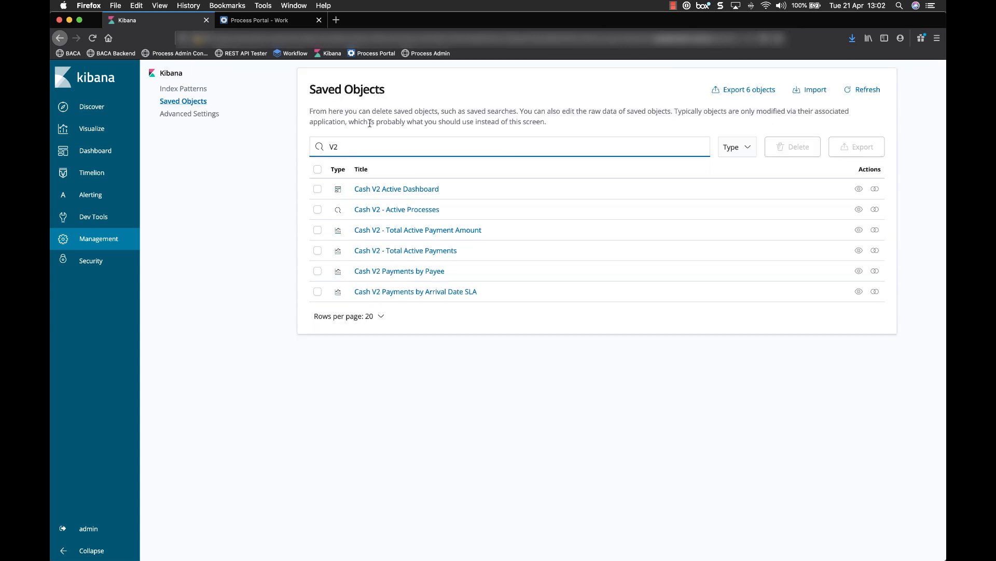
Step: Select all the listed V2 saved objects, view the import options for saved objects and close them without importing
click(318, 169)
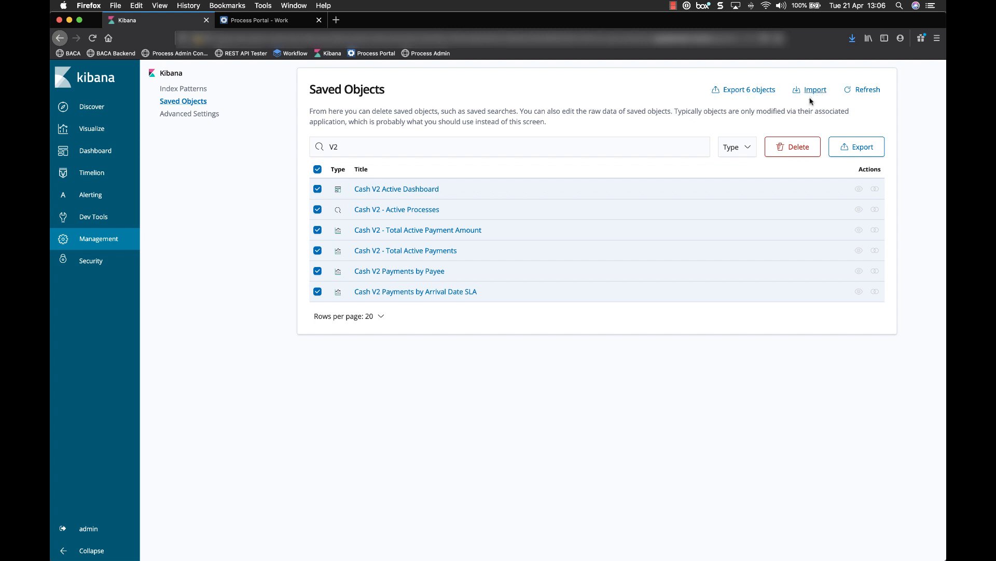
click(816, 93)
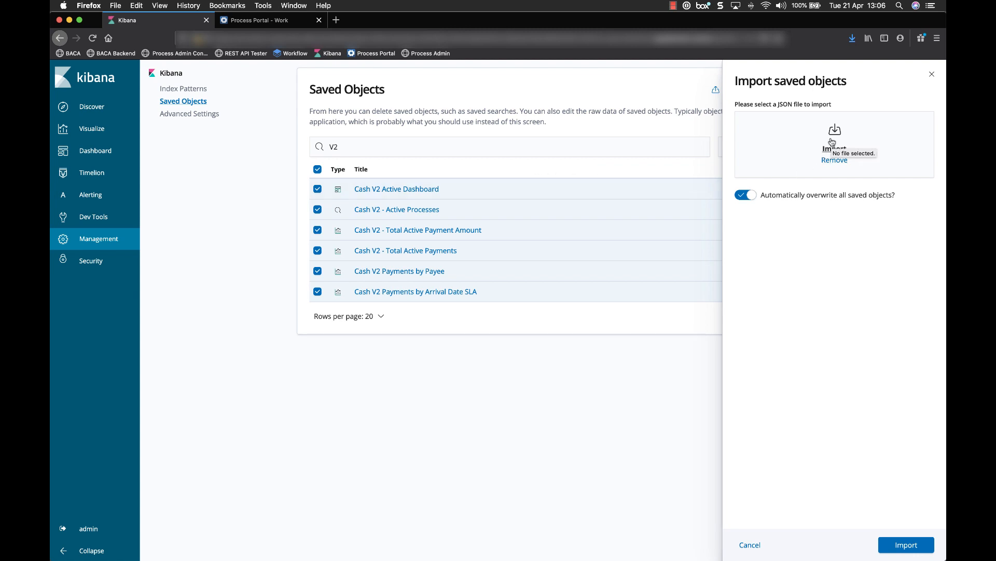
click(749, 546)
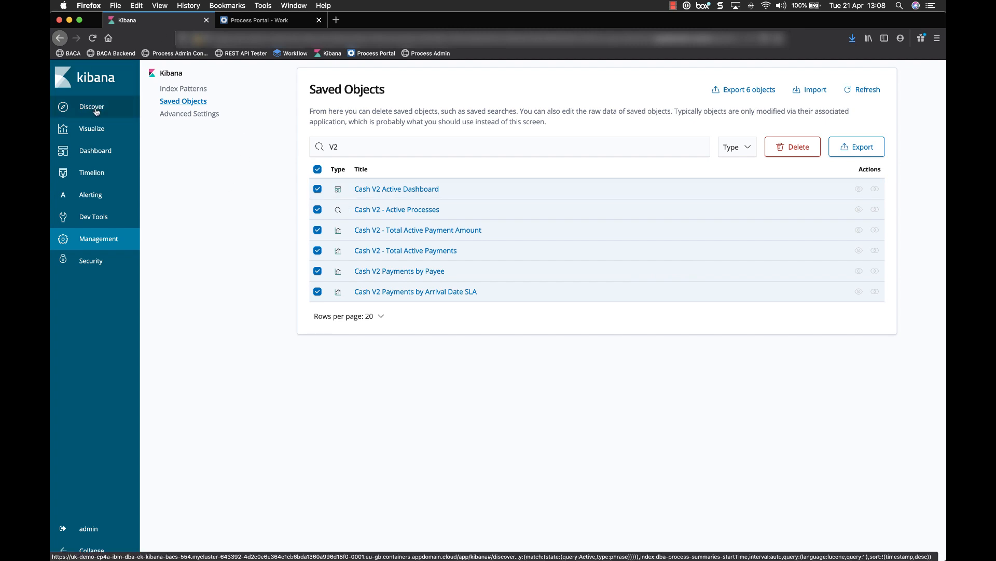
Step: Search the dashboards list for "V2" and open the Cash V2 Active Dashboard
click(104, 151)
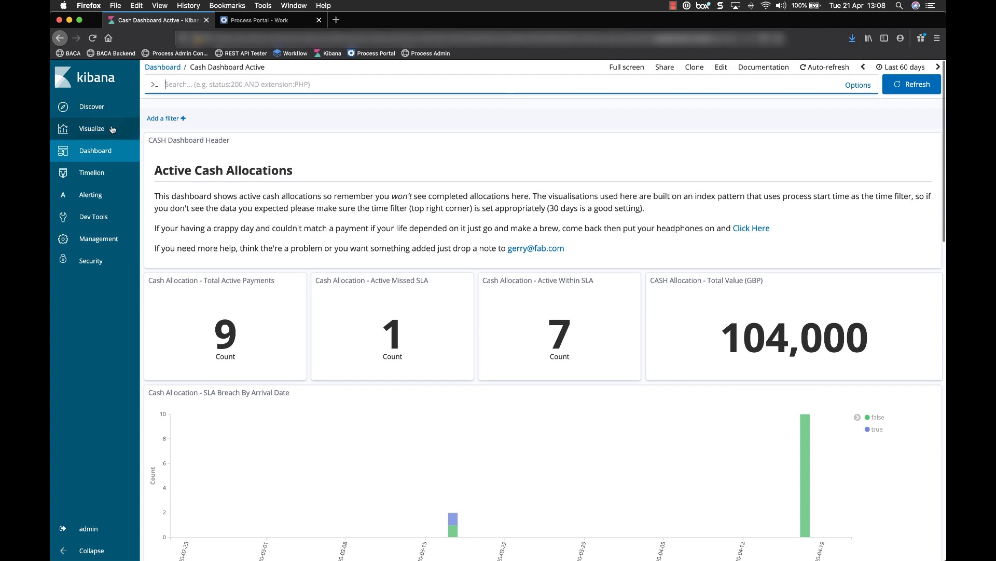
click(156, 67)
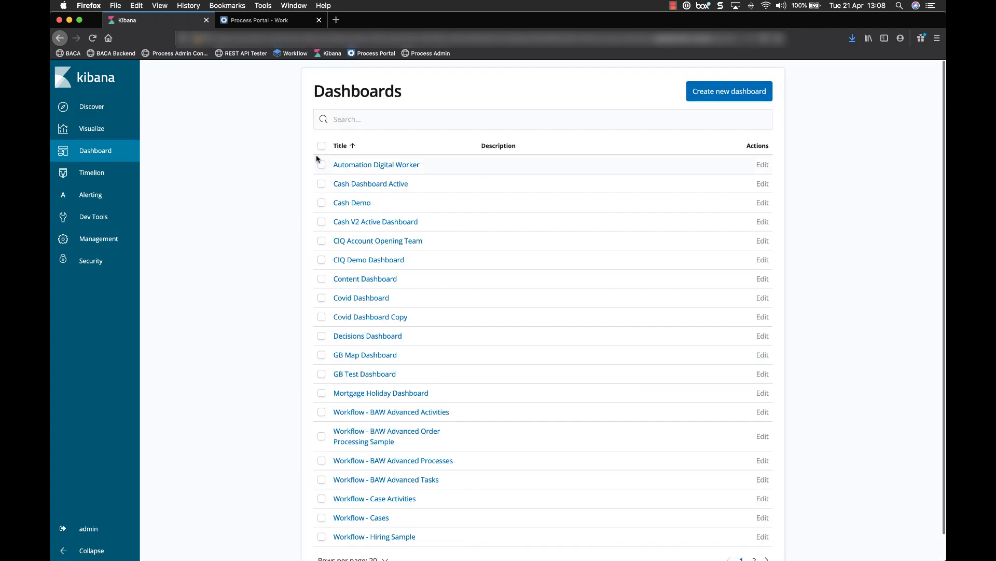
click(347, 119)
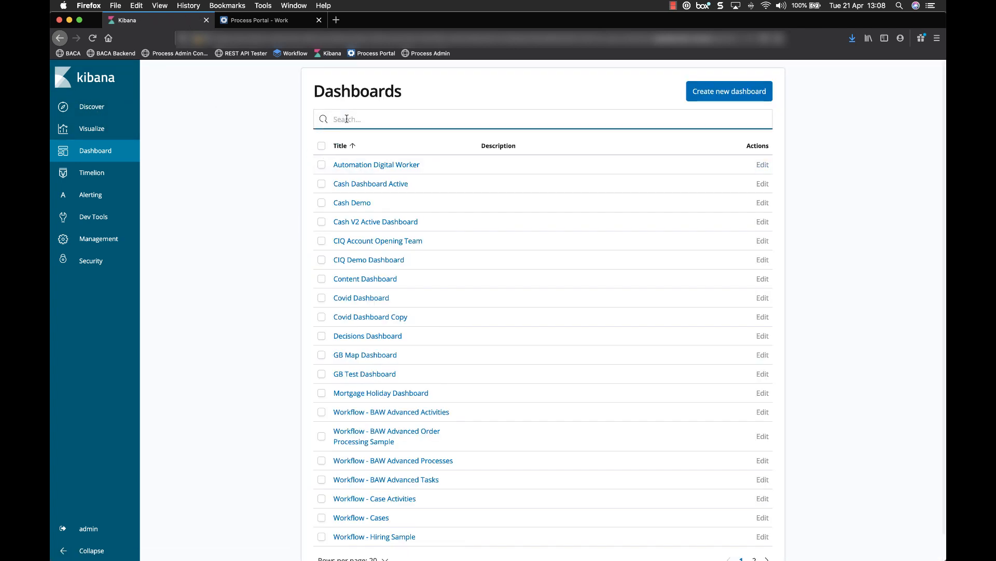
text(V2)
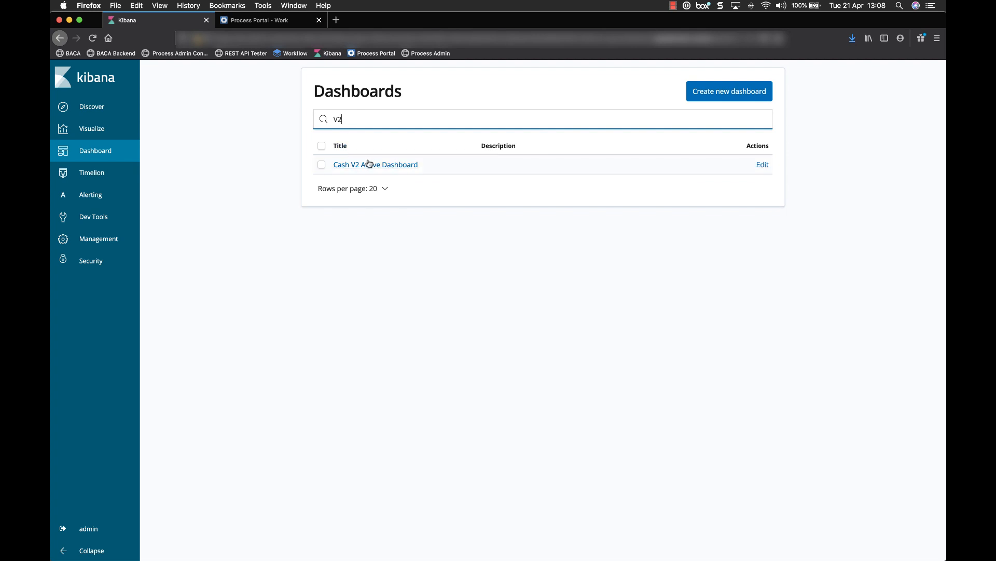
click(368, 164)
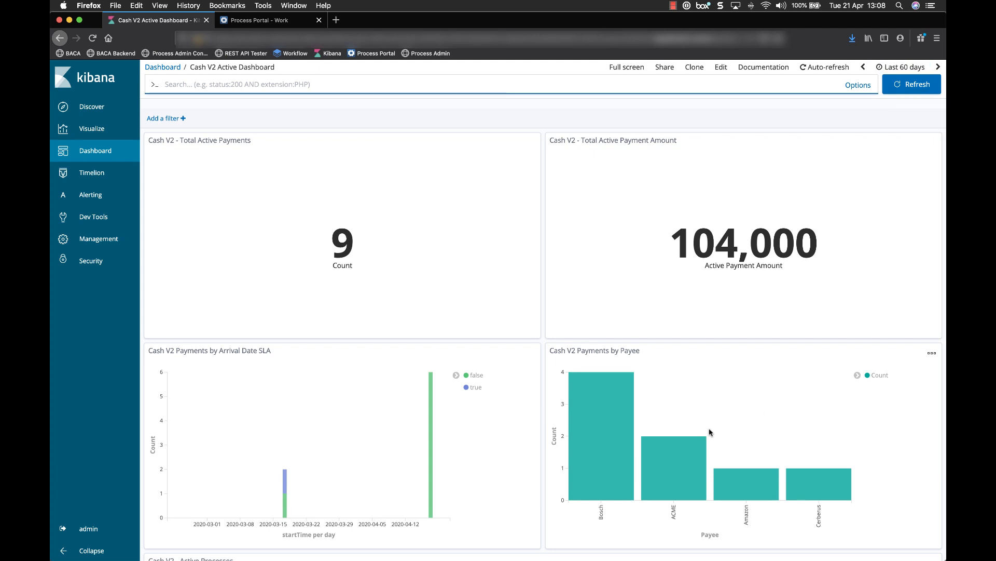
Step: Switch to Process Portal, launch a new Cash Allocation process and open its Receive Payment task
click(250, 22)
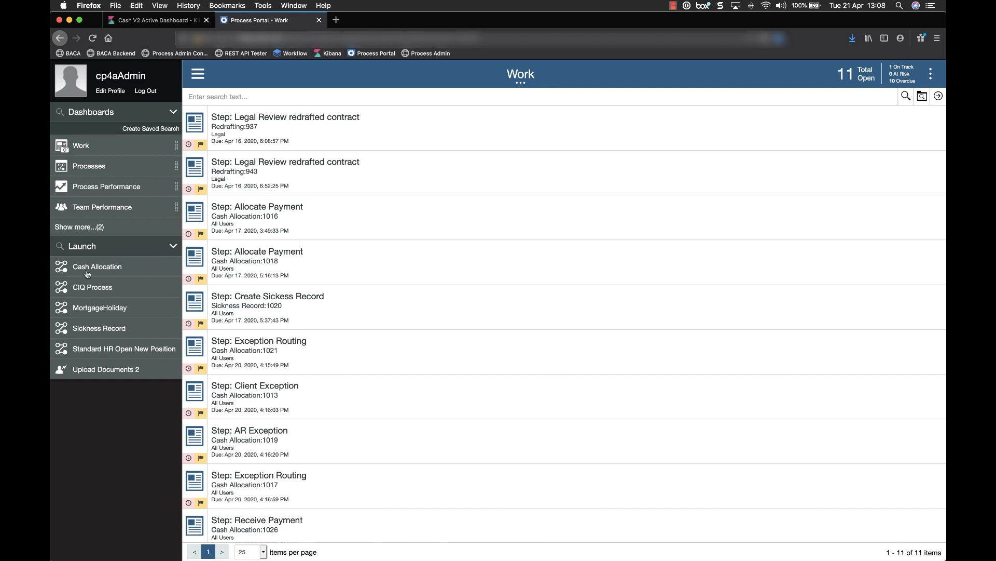
click(106, 268)
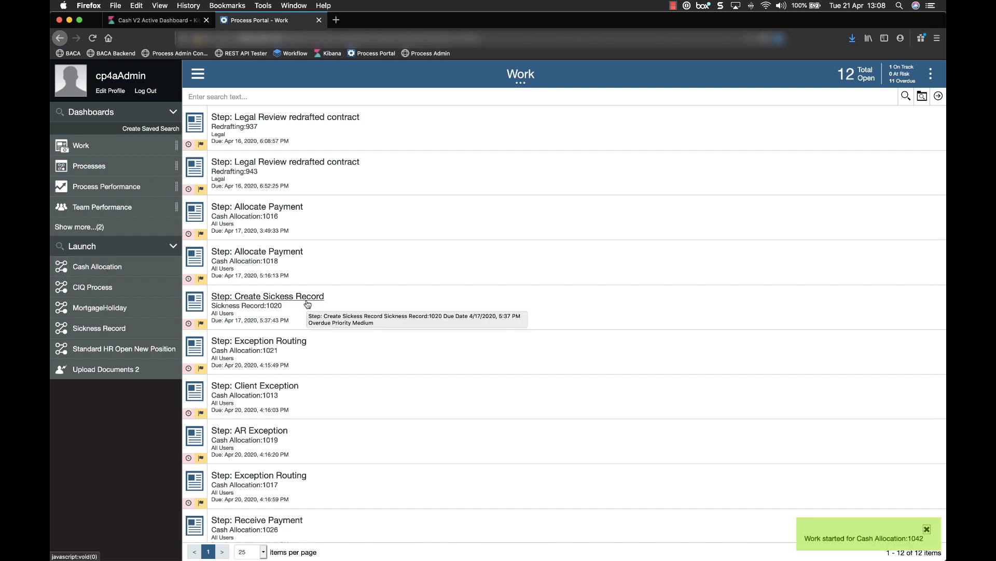
scroll(308, 304, down, 4)
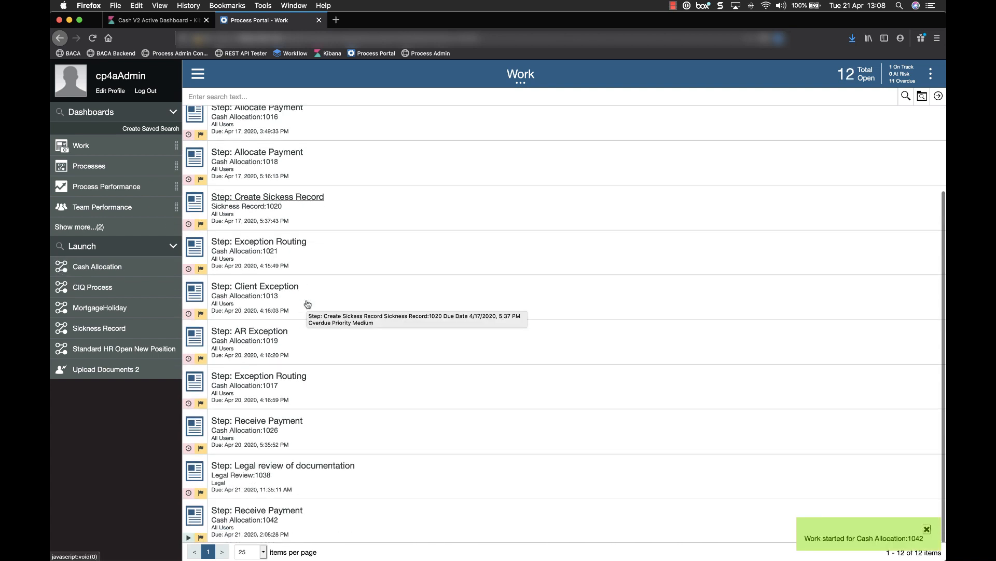
click(280, 511)
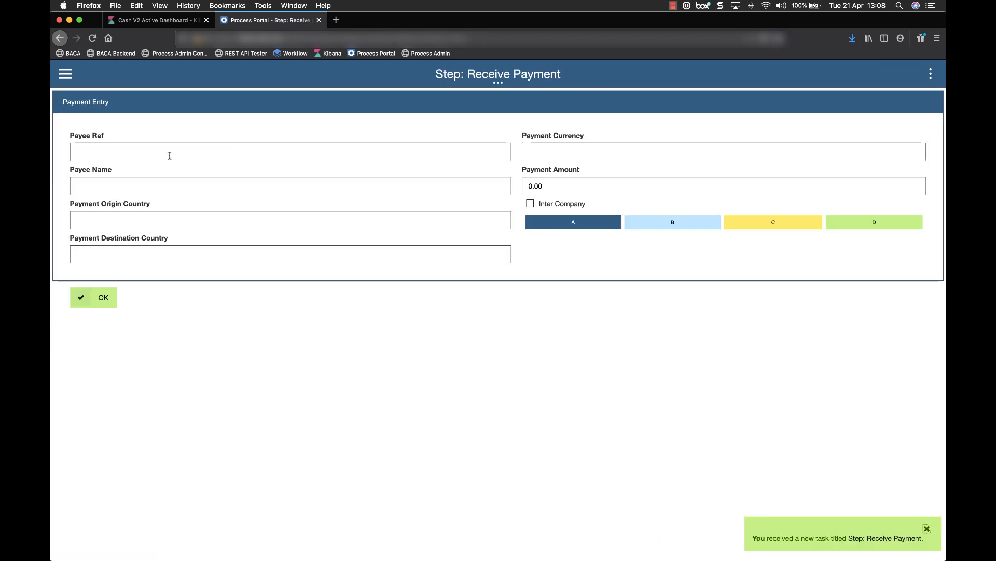
Step: Fill the payment entry form with sample data set B and set the payee name to Jaguar Motors
click(170, 154)
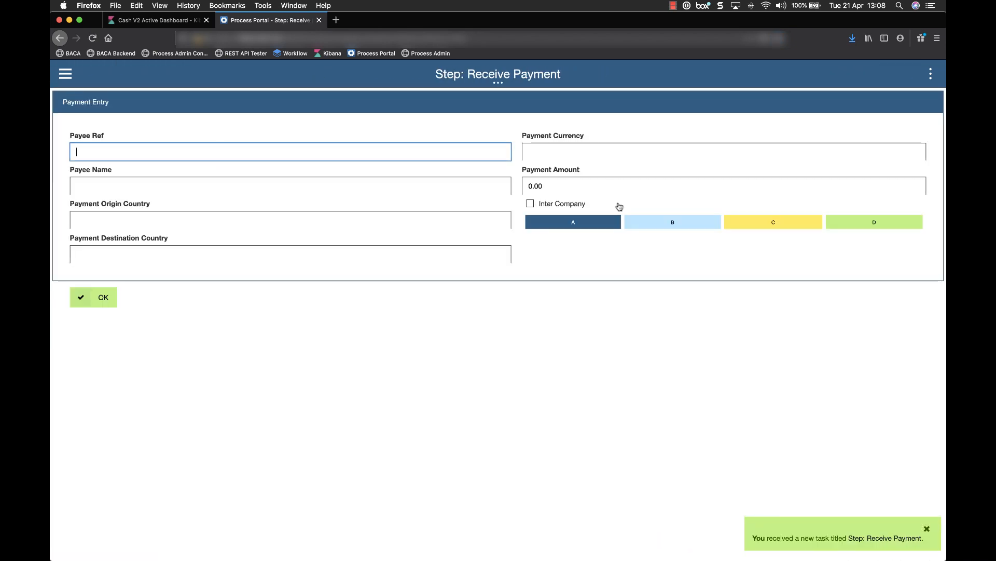
click(648, 222)
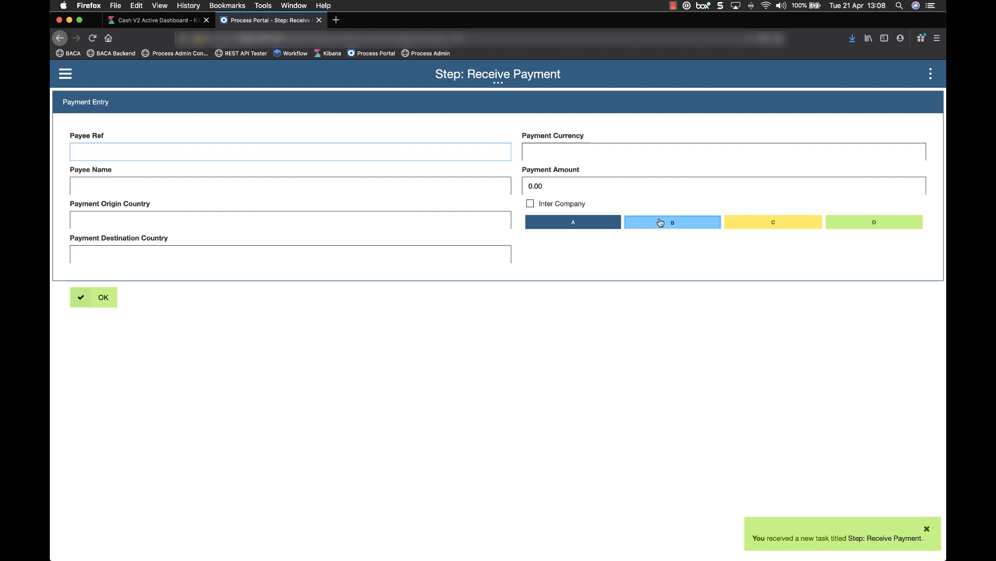
double_click(98, 186)
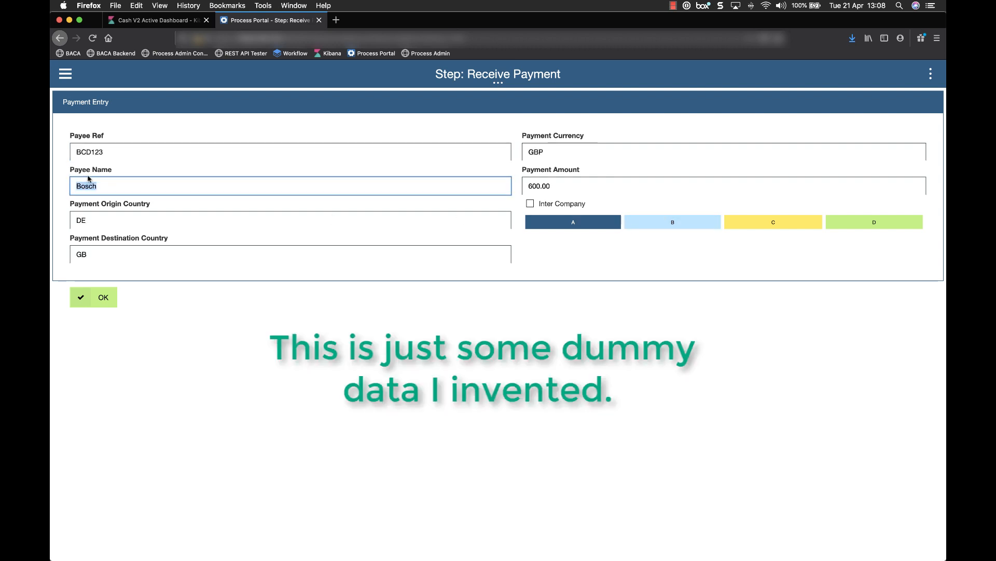
text(Jaguar Motors)
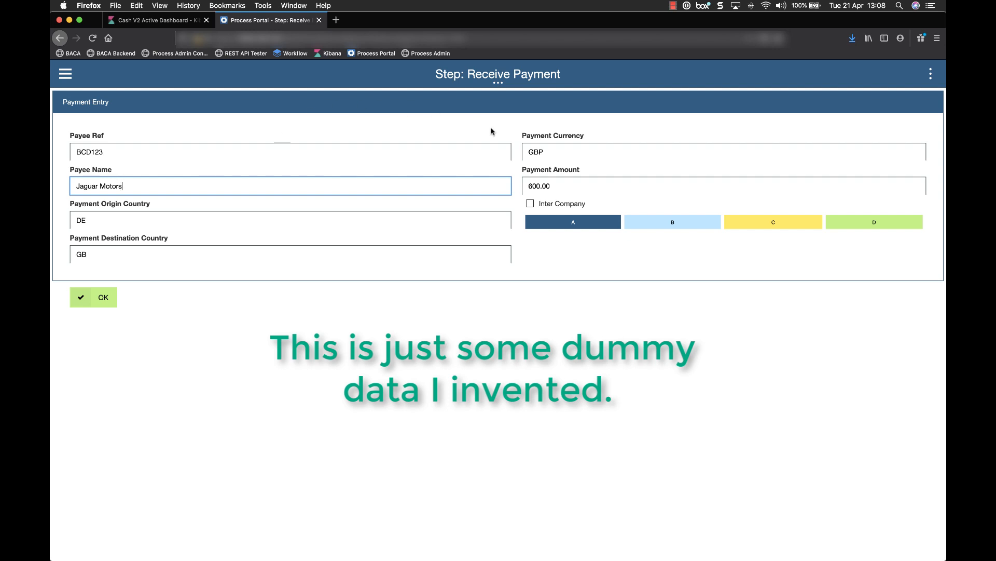
Step: Set the payment origin country to GB and the payment amount to 24000, and submit the Receive Payment step
click(104, 220)
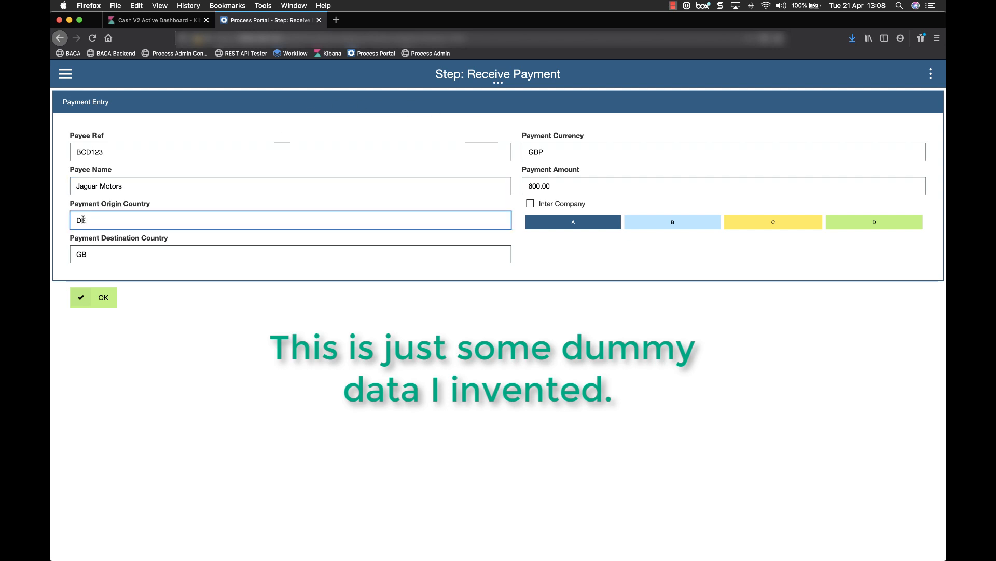
double_click(81, 219)
text(GB)
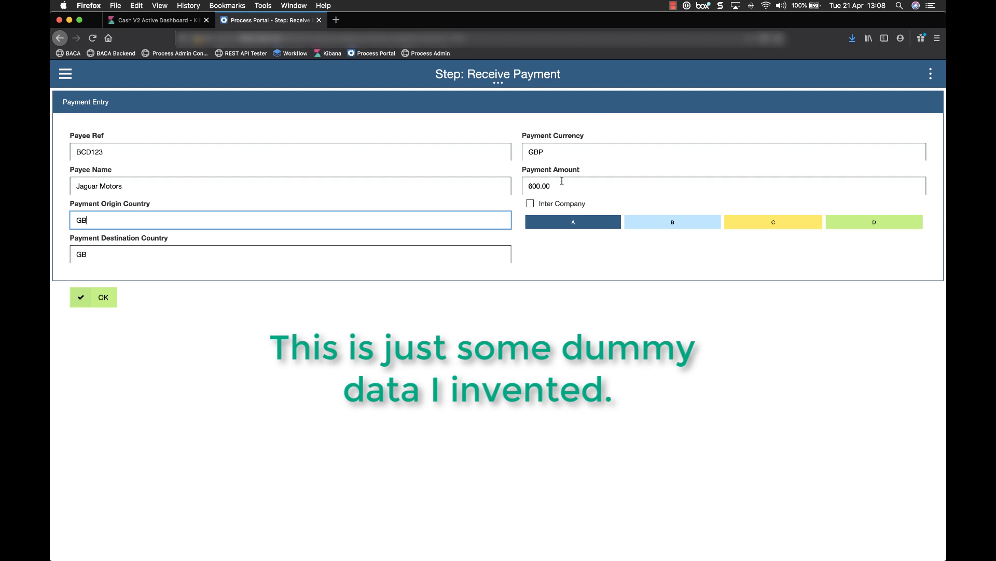
drag(560, 186, 518, 188)
text(24000)
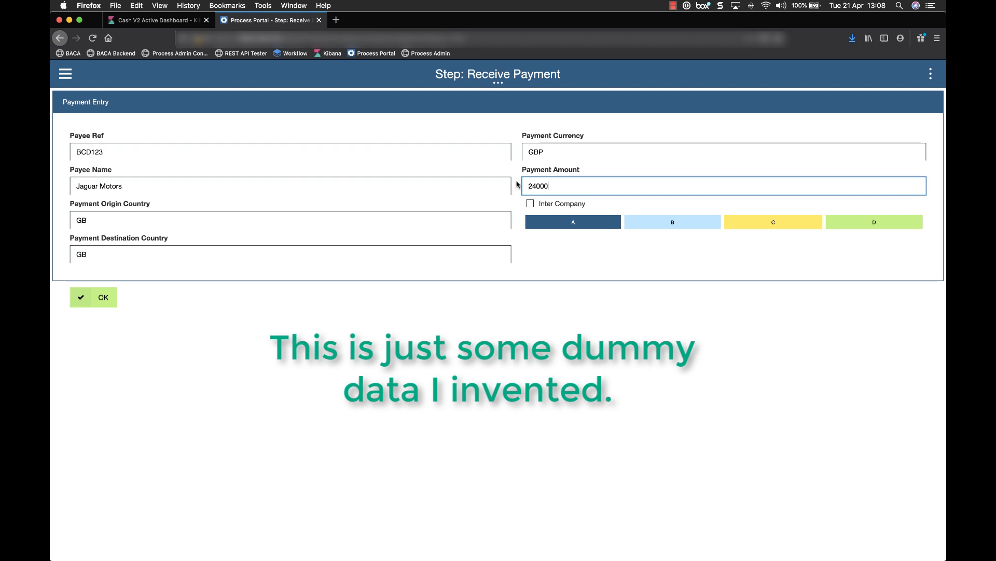
click(102, 299)
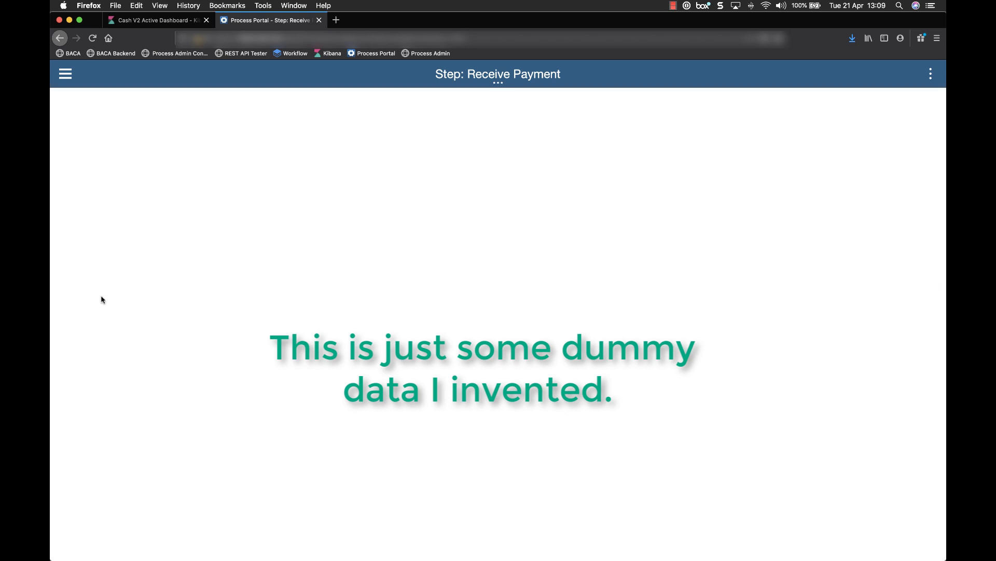
scroll(294, 429, down, 2)
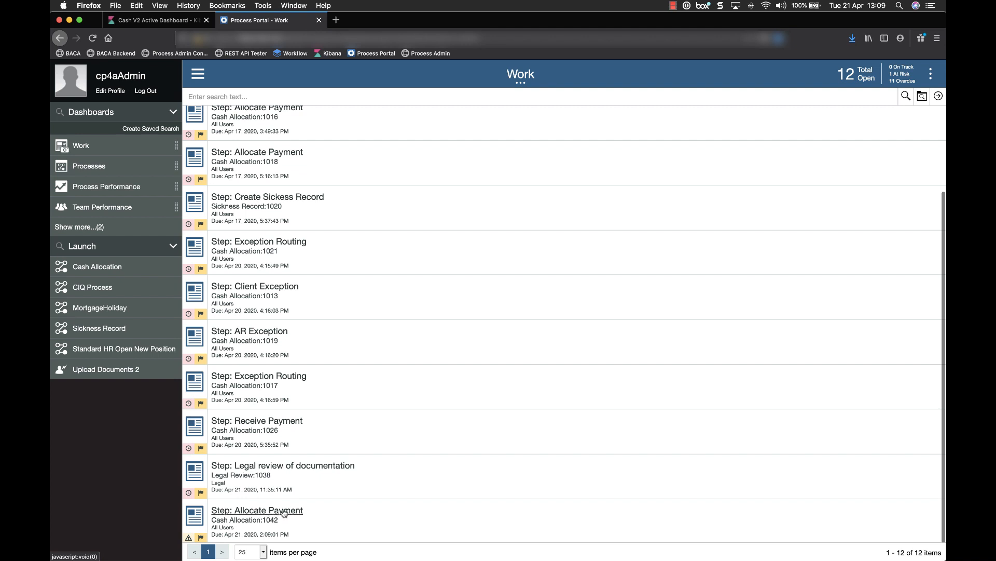
Step: Switch to Kibana, refresh the Cash V2 Active Dashboard and check its charts and active processes for the new payment
click(141, 22)
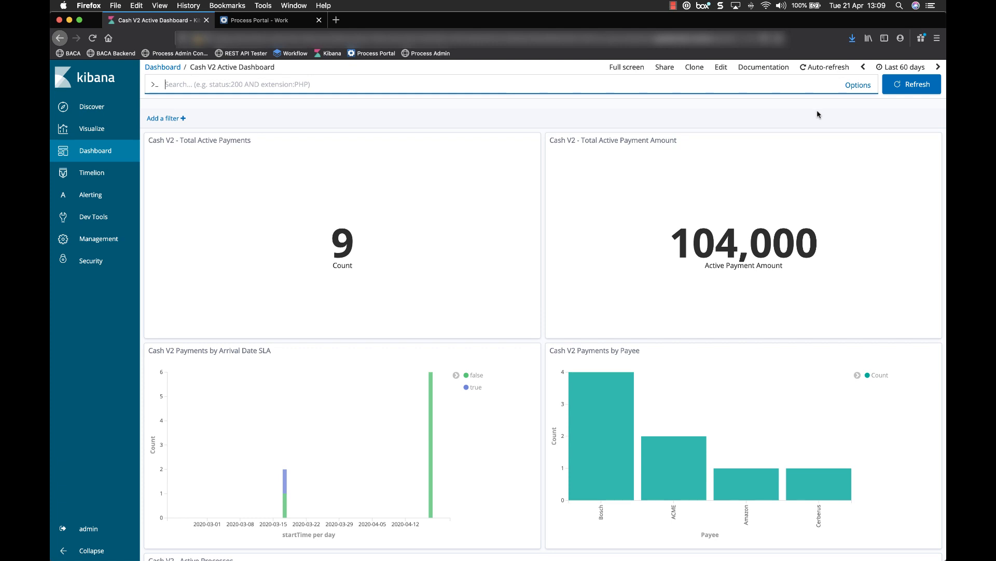
click(918, 88)
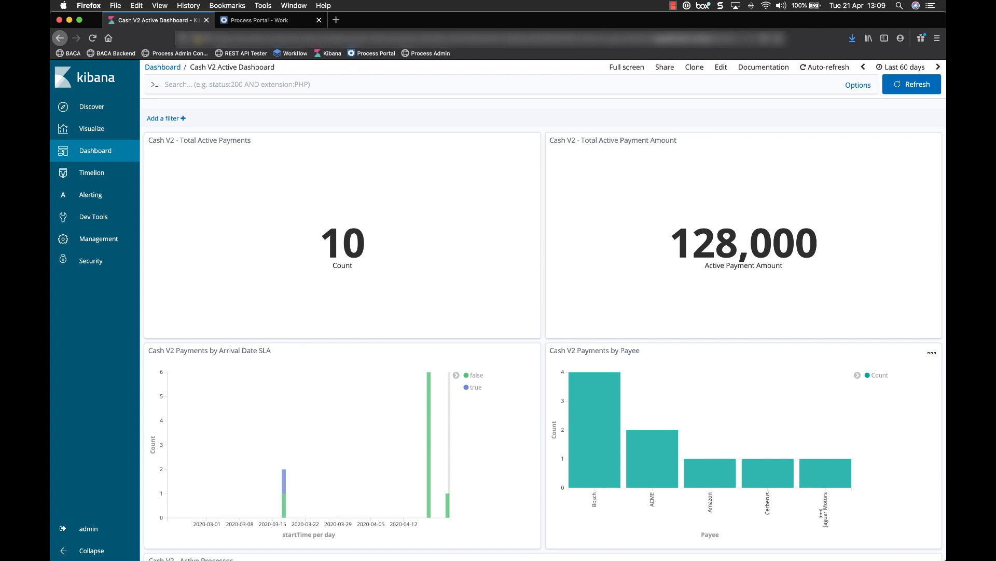
mouse_move(775, 486)
scroll(691, 450, down, 3)
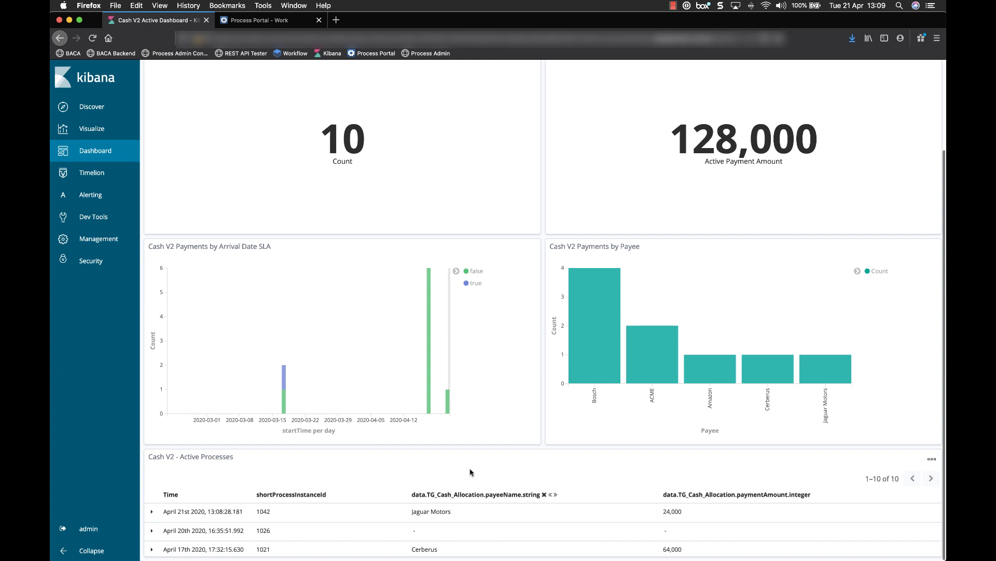
scroll(533, 310, up, 3)
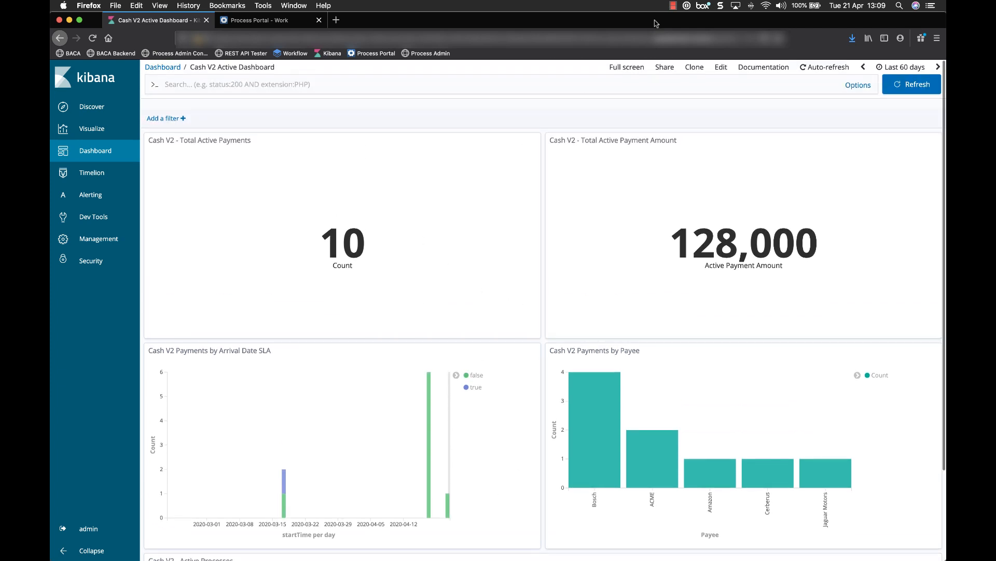